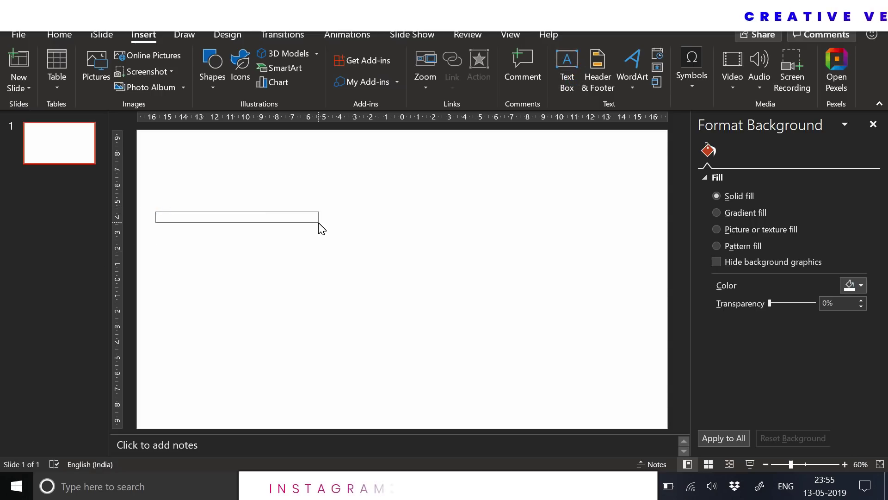
Draw a text box near the upper left and type 'sustainability'
{"action": "left_click_drag", "start_coordinate": [319, 223], "coordinate": [320, 224]}
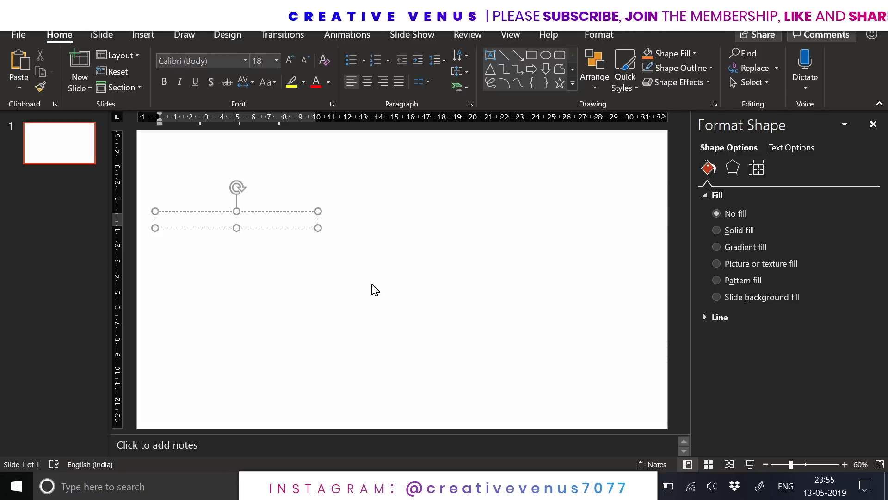
{"action": "type", "text": "susta"}
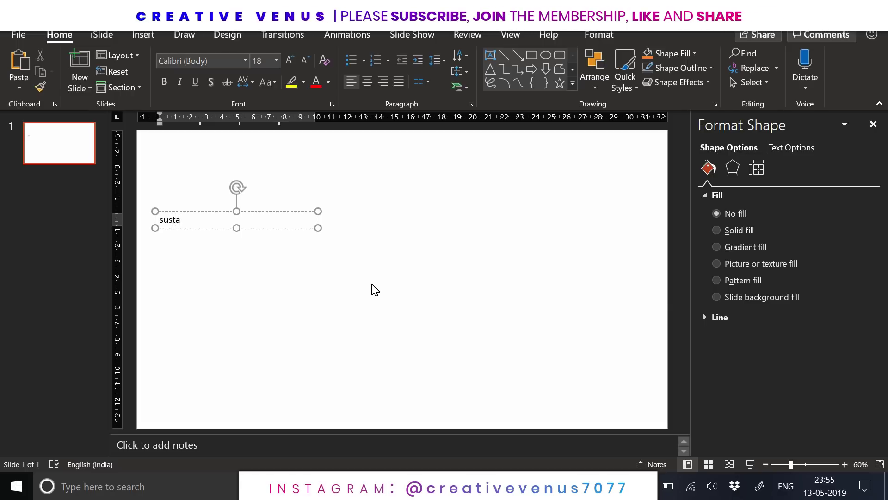
{"action": "type", "text": "inability"}
{"action": "key", "text": "ctrl+a"}
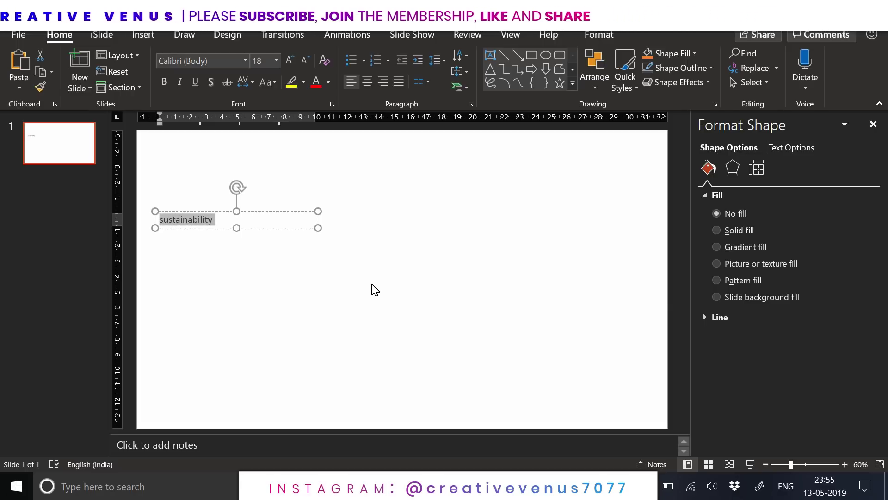
Set the word to Poppins at 18 pt and colour it red
{"action": "left_click", "coordinate": [222, 61]}
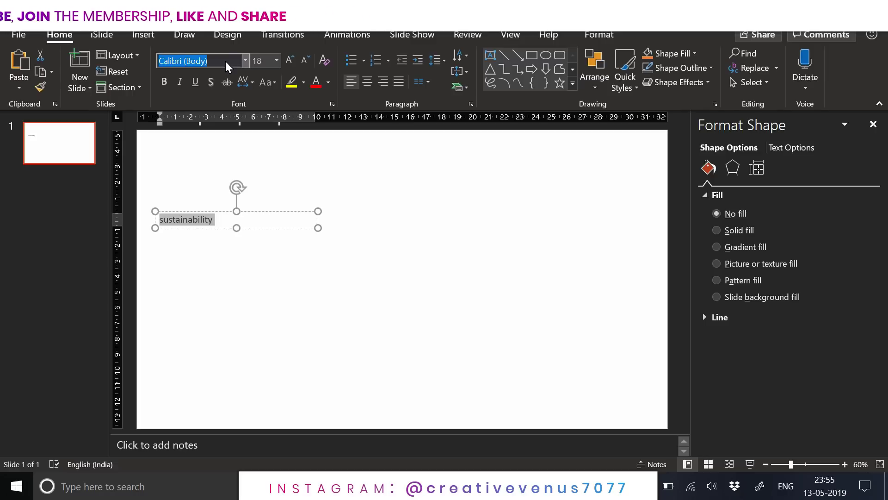
{"action": "type", "text": "Popp"}
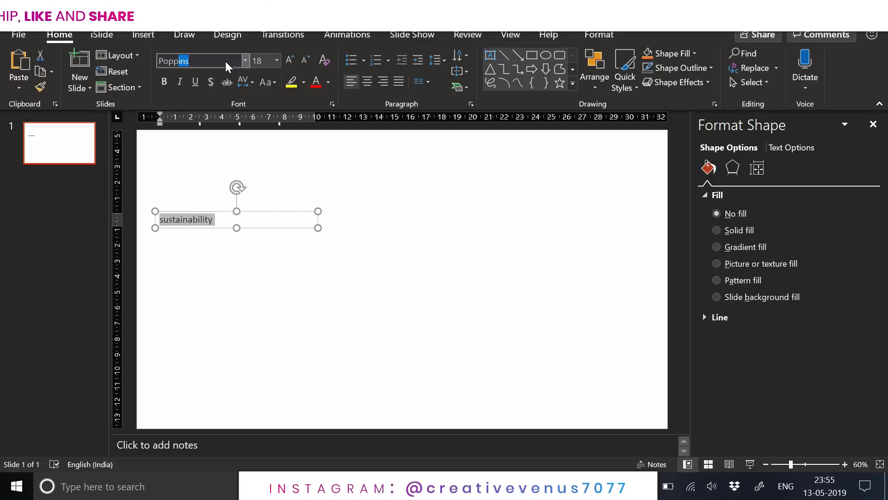
{"action": "type", "text": "ins"}
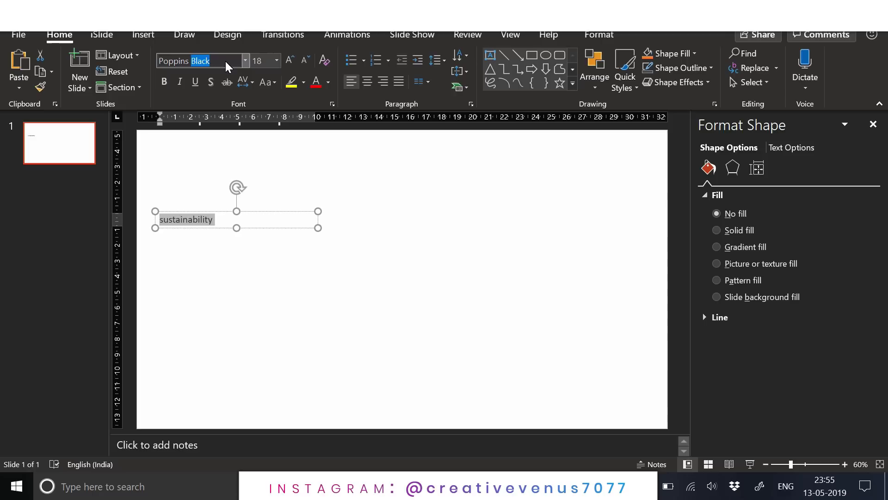
{"action": "key", "text": "BackSpace"}
{"action": "key", "text": "BackSpace"}
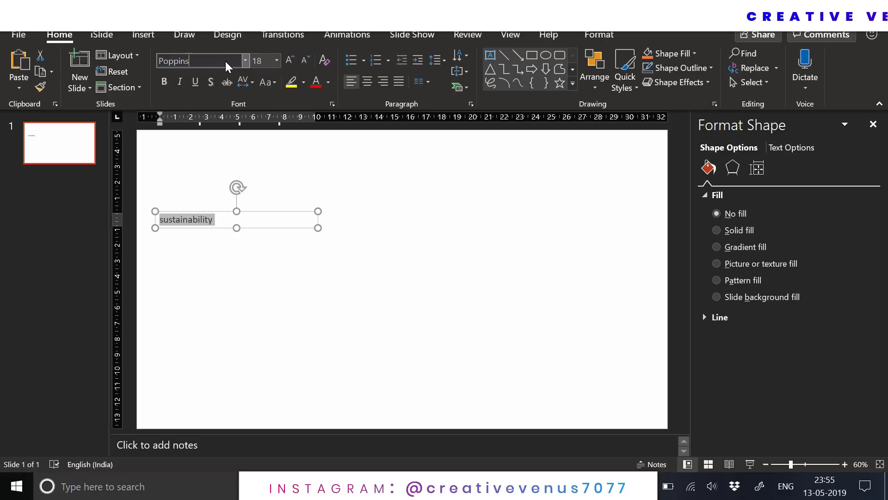
{"action": "key", "text": "Return"}
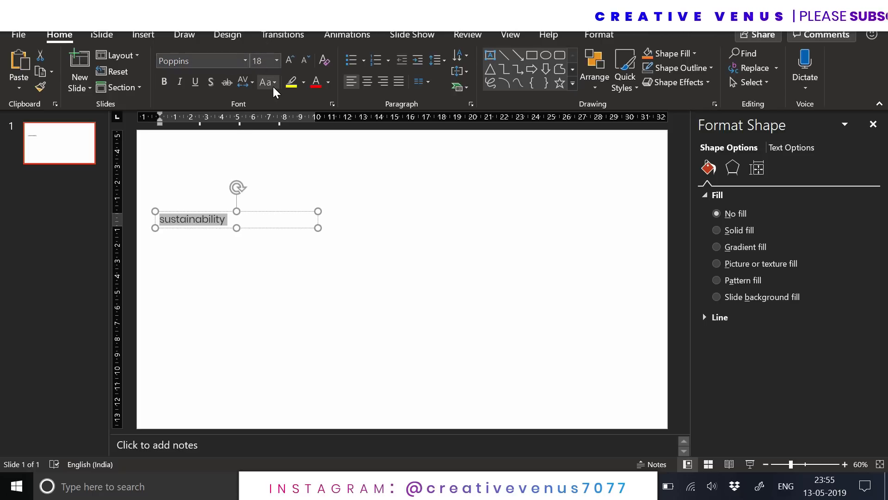
{"action": "left_click", "coordinate": [290, 60]}
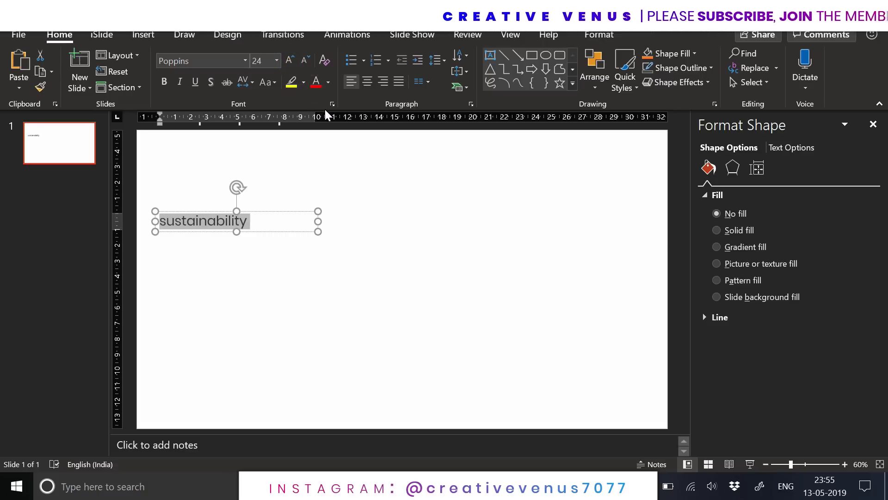
{"action": "left_click", "coordinate": [307, 60]}
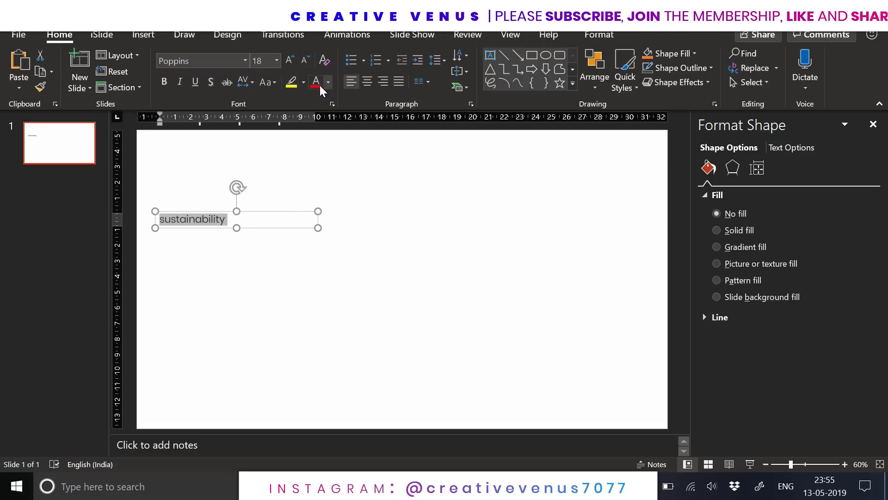
{"action": "left_click", "coordinate": [316, 85]}
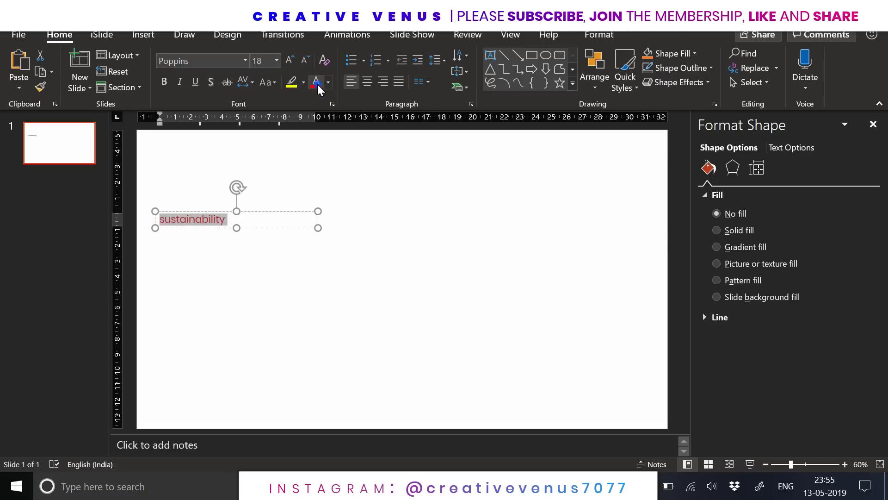
Give the text a two-stop gradient fill running from pink to red
{"action": "left_click", "coordinate": [791, 148]}
{"action": "left_click", "coordinate": [735, 248]}
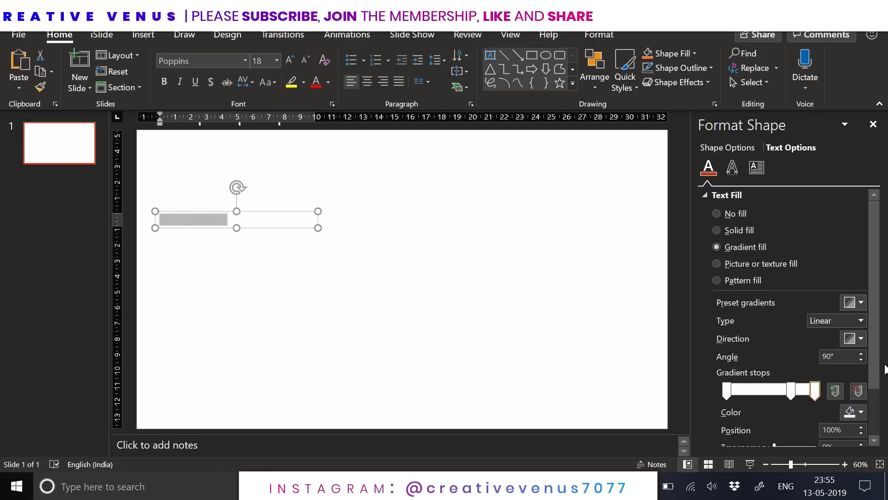
{"action": "left_click", "coordinate": [858, 392]}
{"action": "left_click_drag", "start_coordinate": [791, 390], "coordinate": [816, 390]}
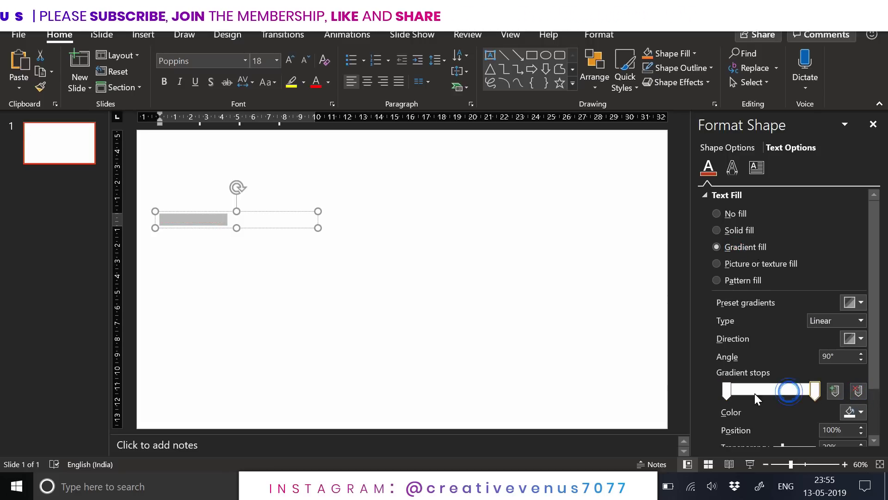
{"action": "left_click", "coordinate": [727, 391]}
{"action": "left_click", "coordinate": [855, 412]}
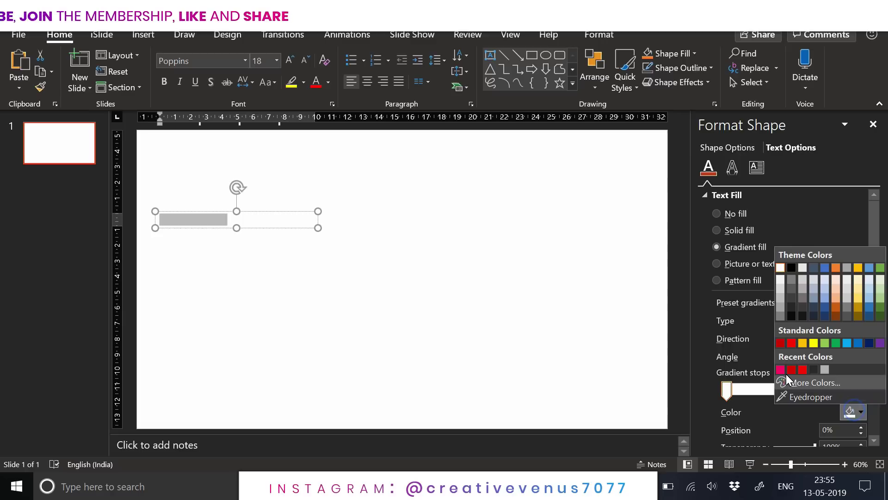
{"action": "left_click", "coordinate": [782, 370]}
{"action": "left_click", "coordinate": [813, 391]}
{"action": "left_click", "coordinate": [851, 412]}
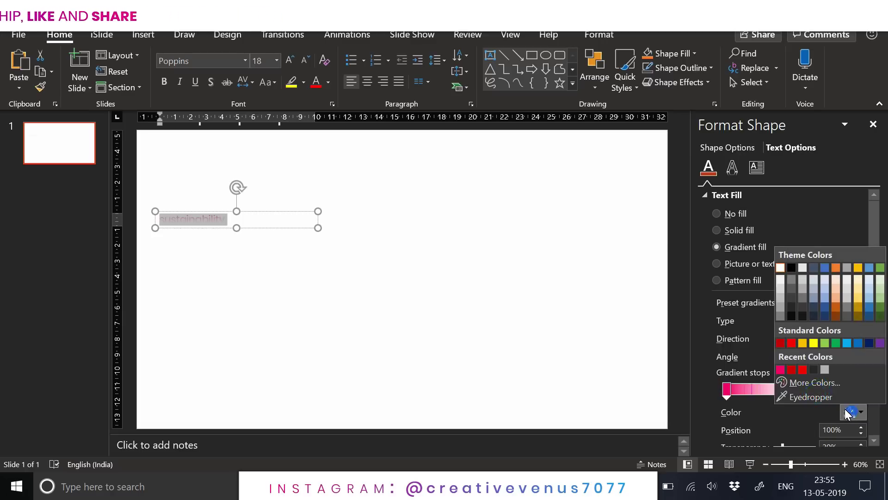
{"action": "left_click", "coordinate": [803, 369]}
Angle the text gradient diagonally at 225° using a Direction preset
{"action": "left_click", "coordinate": [276, 258]}
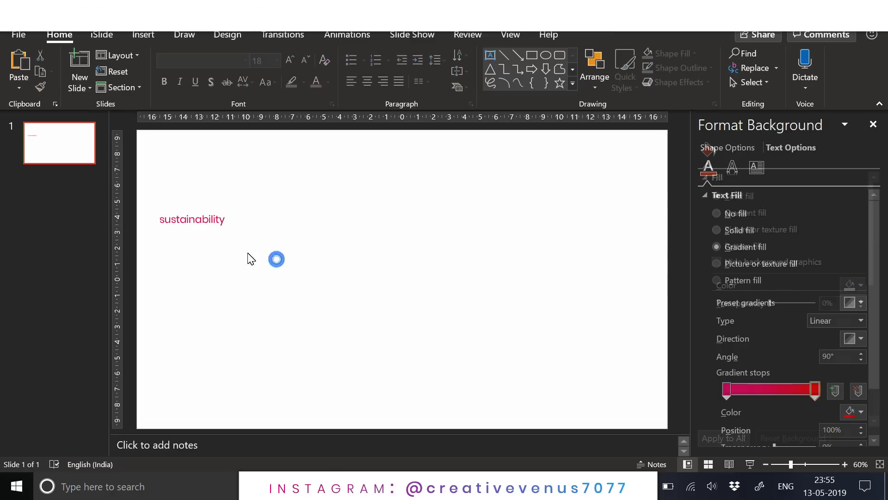
{"action": "left_click", "coordinate": [212, 229]}
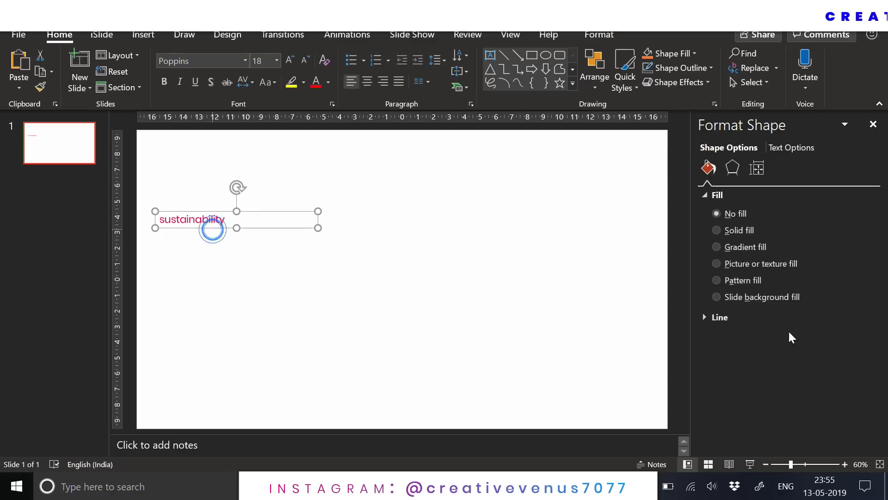
{"action": "left_click", "coordinate": [788, 151]}
{"action": "left_click", "coordinate": [852, 337]}
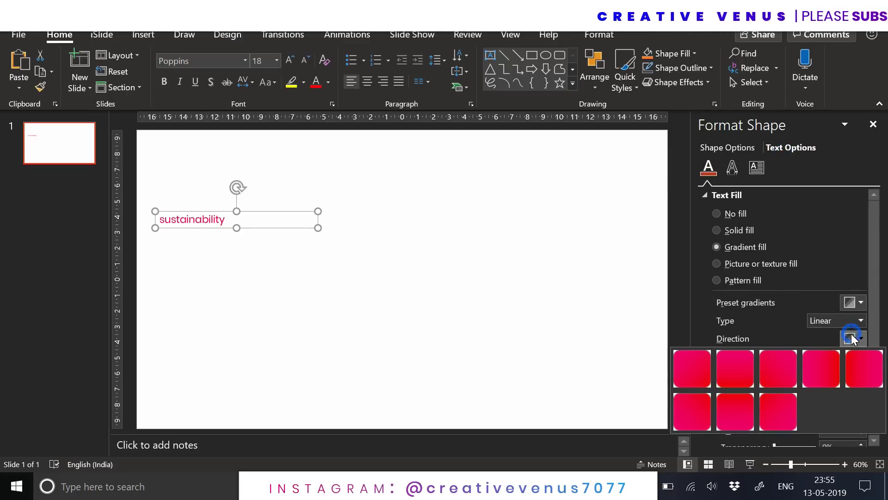
{"action": "left_click", "coordinate": [786, 411]}
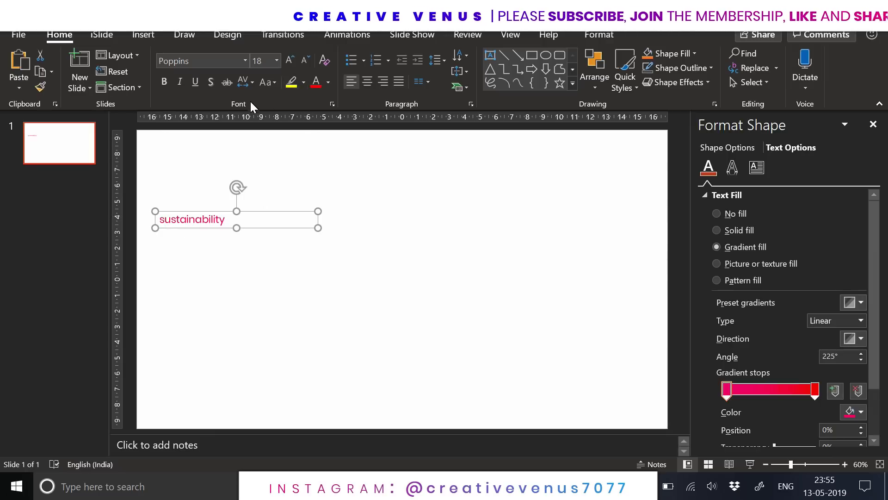
{"action": "left_click", "coordinate": [249, 82]}
Loosen the title's letter spacing, nudge it, and shrink it to 16 pt
{"action": "left_click", "coordinate": [251, 142]}
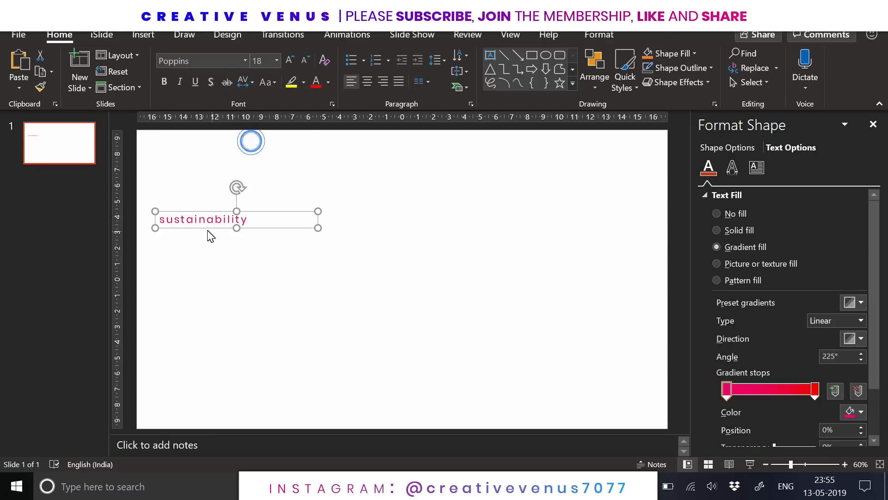
{"action": "left_click_drag", "start_coordinate": [210, 236], "coordinate": [219, 253]}
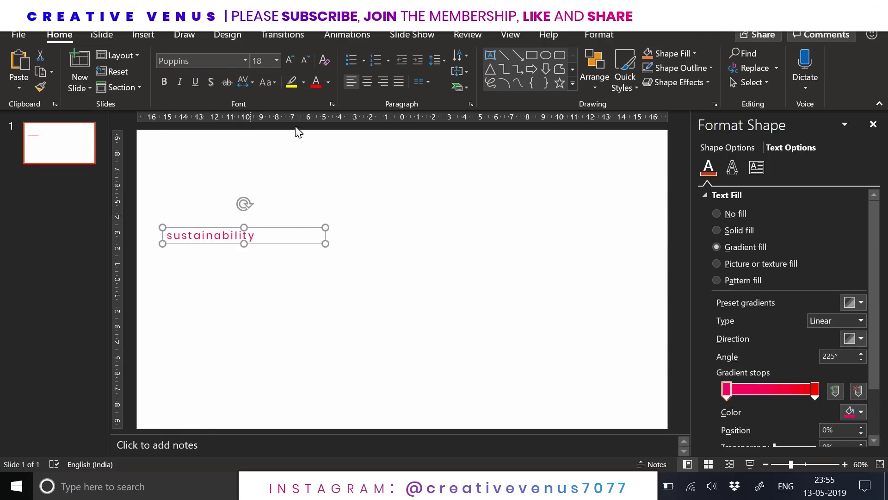
{"action": "left_click", "coordinate": [305, 61]}
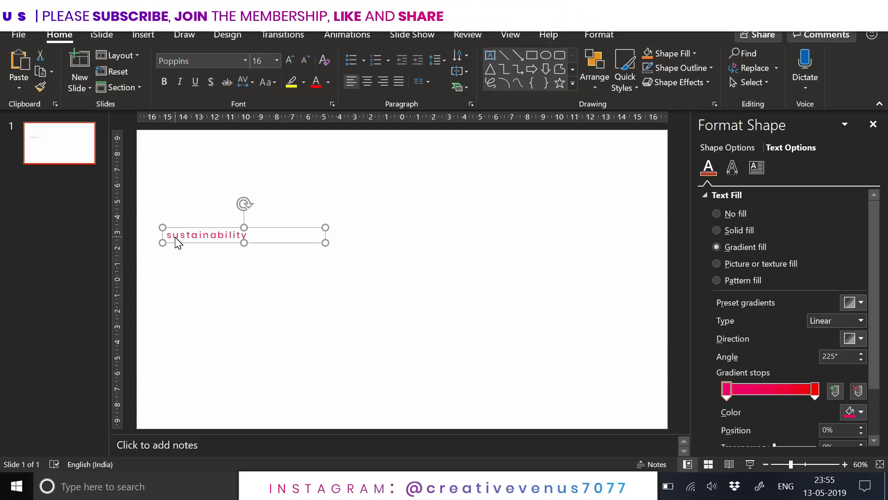
Duplicate the title box and replace its text with a lorem ipsum paragraph
{"action": "left_click", "coordinate": [173, 245]}
{"action": "left_click", "coordinate": [172, 243]}
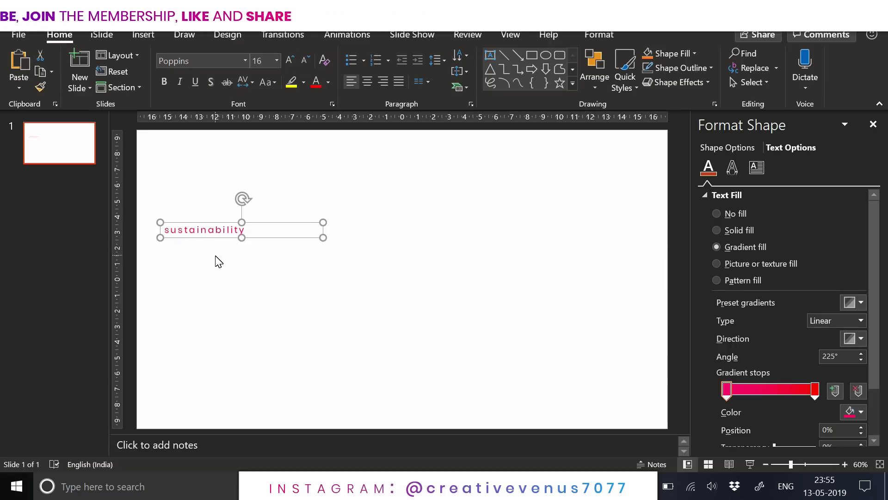
{"action": "key", "text": "ctrl+c"}
{"action": "key", "text": "ctrl+v"}
{"action": "left_click", "coordinate": [203, 249]}
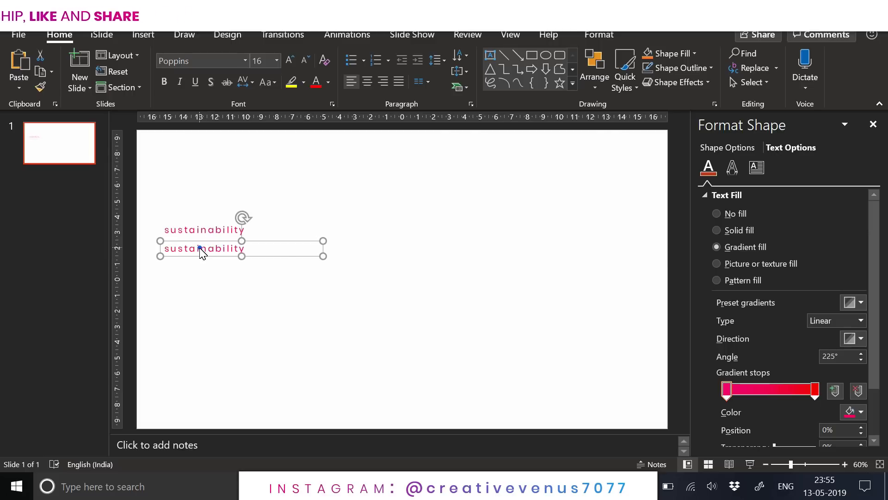
{"action": "double_click", "coordinate": [201, 248]}
{"action": "type", "text": "=lorem(1"}
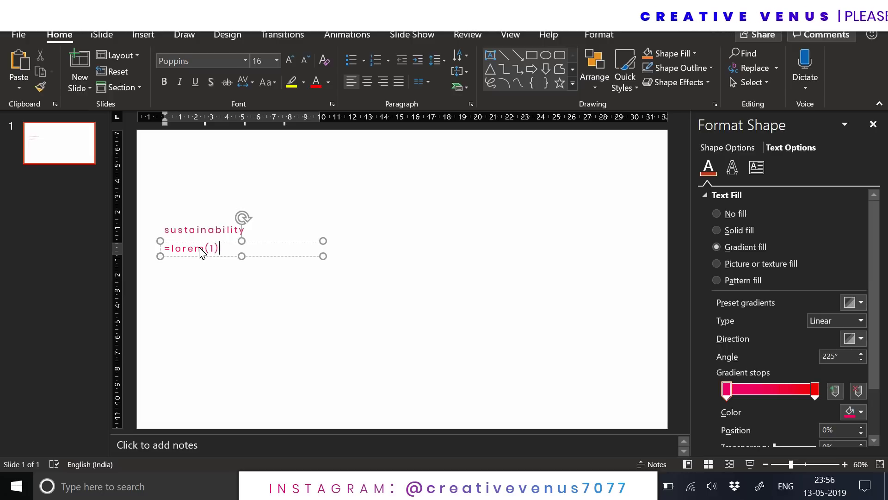
{"action": "key", "text": "Return"}
Reset the paragraph's letter spacing to normal and set it in Poppins Light
{"action": "key", "text": "ctrl+a"}
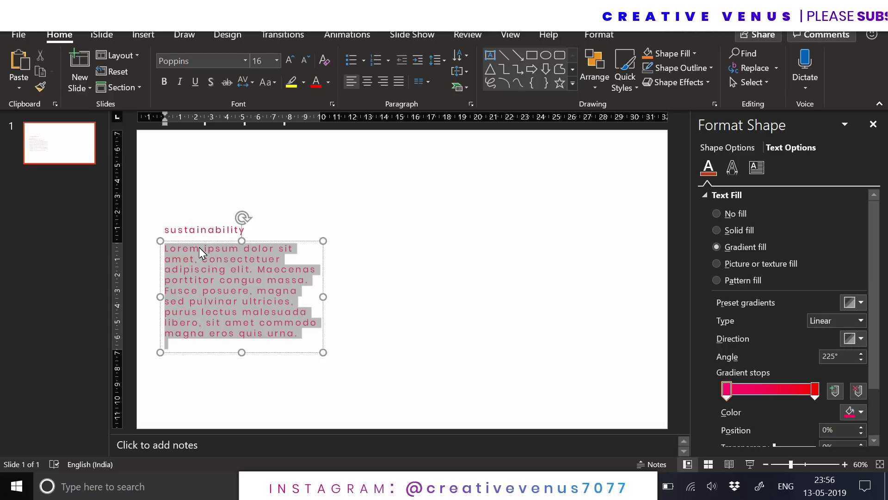
{"action": "left_click", "coordinate": [244, 82]}
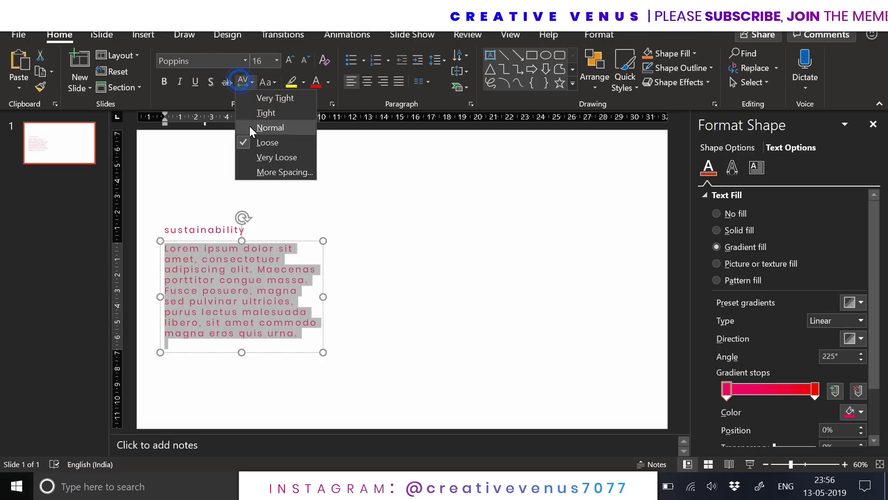
{"action": "left_click", "coordinate": [249, 126]}
{"action": "left_click", "coordinate": [202, 60]}
{"action": "type", "text": "Poppins Light"}
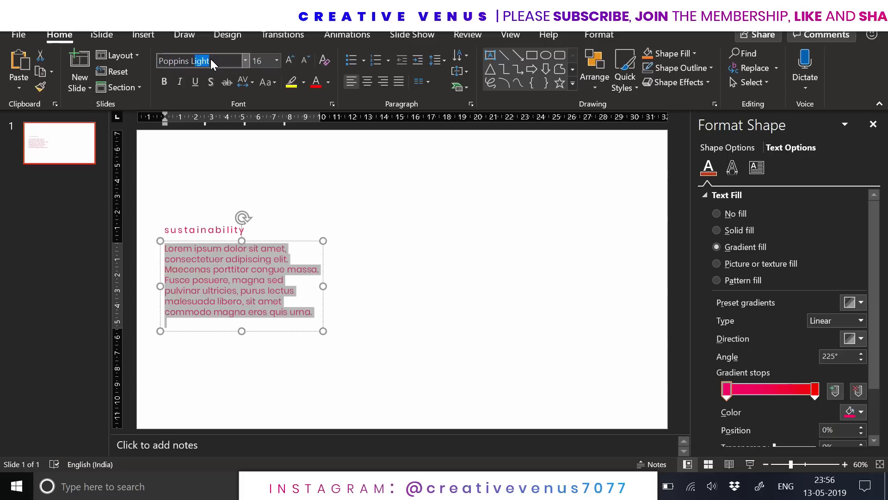
{"action": "key", "text": "Return"}
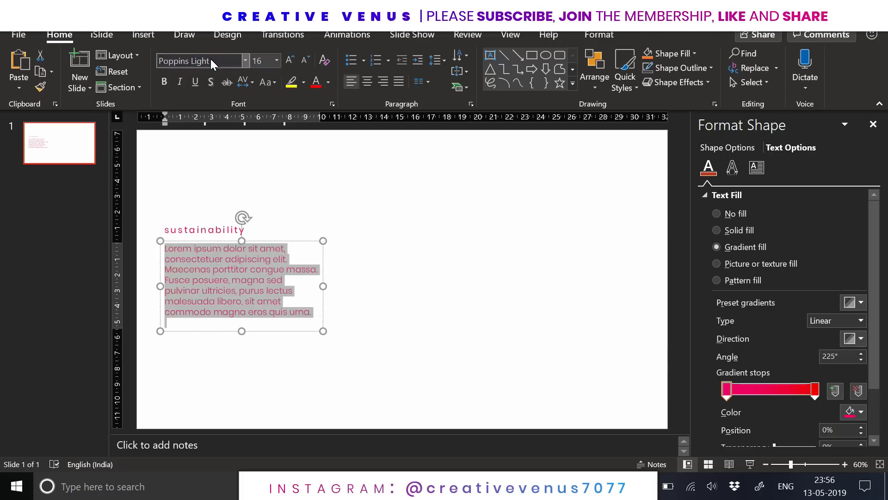
Make the paragraph grey, reduce it to 9 pt, and justify it
{"action": "left_click", "coordinate": [328, 82]}
{"action": "left_click", "coordinate": [325, 141]}
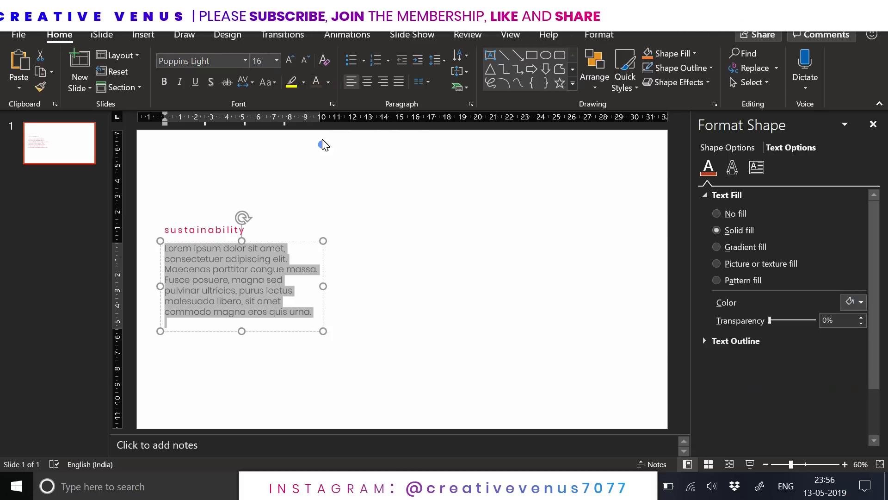
{"action": "left_click", "coordinate": [305, 60]}
{"action": "left_click", "coordinate": [305, 61]}
{"action": "left_click", "coordinate": [305, 60]}
{"action": "left_click", "coordinate": [305, 60]}
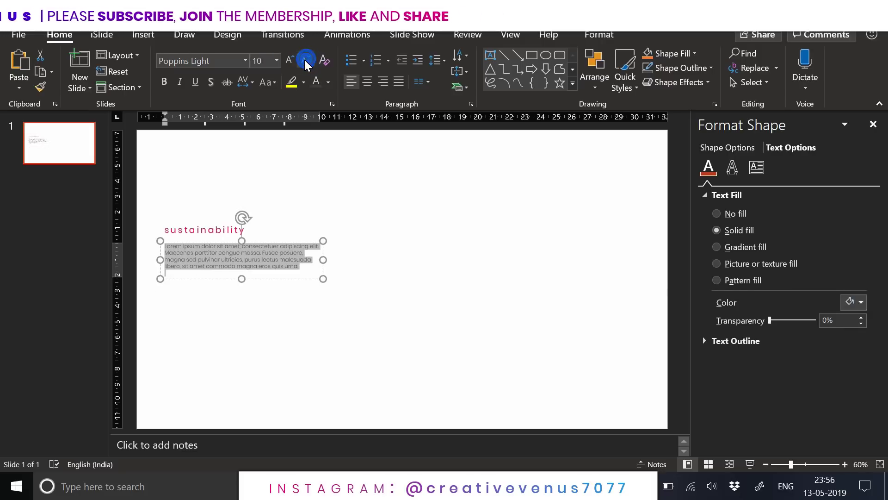
{"action": "left_click", "coordinate": [305, 60]}
{"action": "left_click", "coordinate": [304, 60]}
{"action": "left_click", "coordinate": [397, 79]}
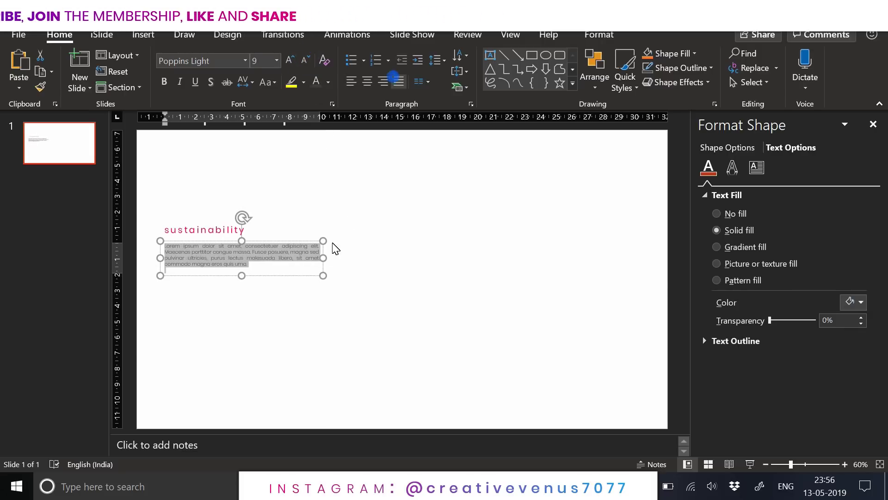
Narrow the paragraph box and move it up just under the title
{"action": "left_click_drag", "start_coordinate": [326, 262], "coordinate": [272, 264]}
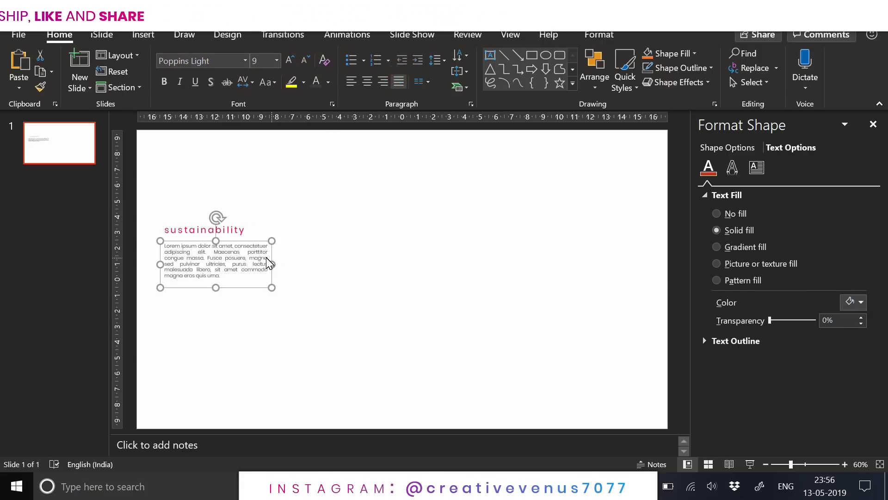
{"action": "left_click", "coordinate": [253, 242]}
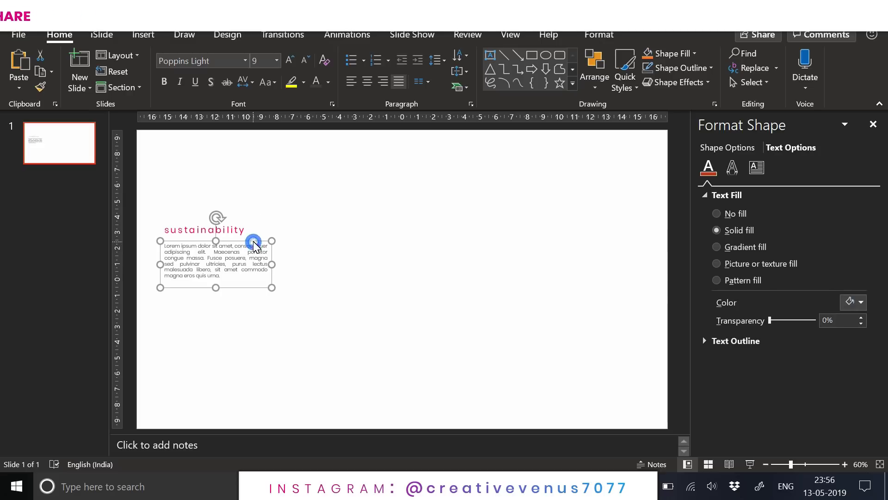
{"action": "left_click", "coordinate": [251, 85]}
{"action": "left_click", "coordinate": [251, 85]}
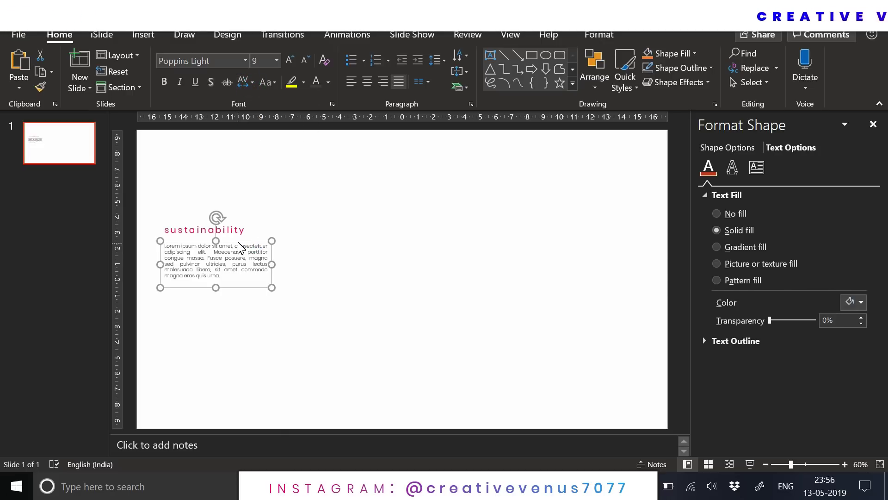
{"action": "left_click_drag", "start_coordinate": [240, 244], "coordinate": [240, 241]}
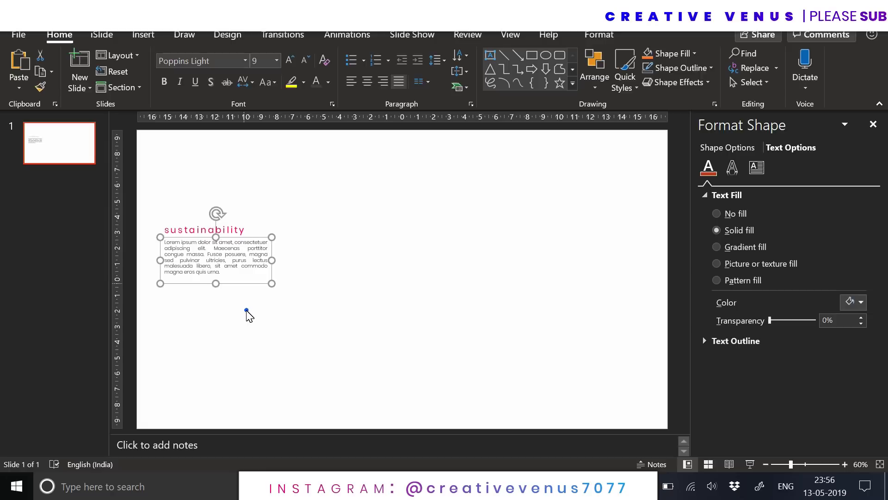
{"action": "left_click", "coordinate": [247, 310]}
Make the title's first letter an uppercase S and enlarge it three sizes
{"action": "left_click", "coordinate": [171, 237]}
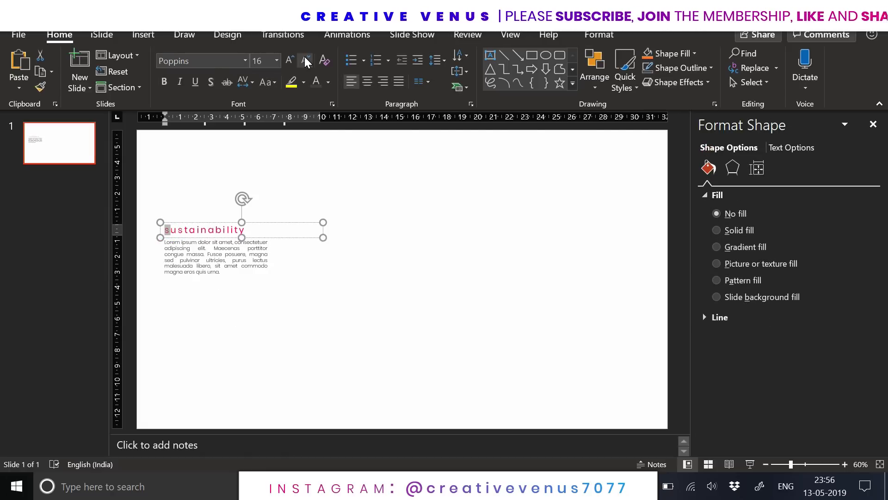
{"action": "left_click", "coordinate": [264, 82]}
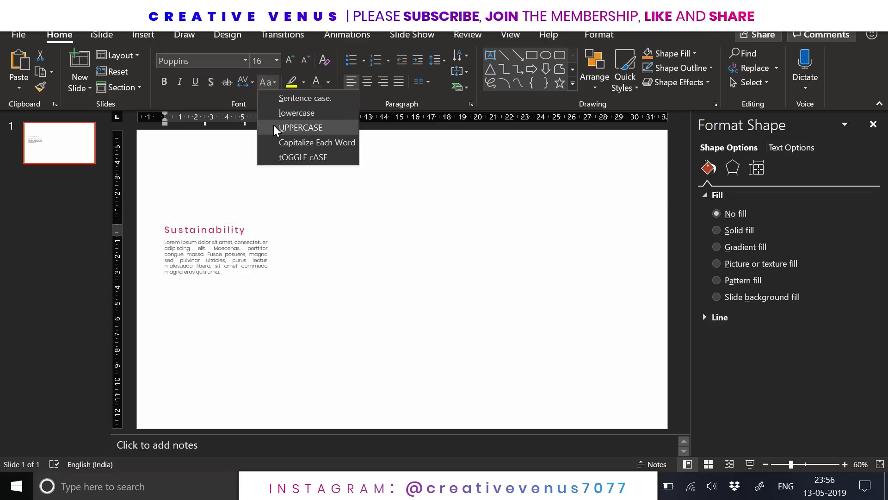
{"action": "left_click", "coordinate": [280, 127]}
{"action": "left_click", "coordinate": [289, 61]}
{"action": "left_click", "coordinate": [289, 61]}
{"action": "left_click", "coordinate": [289, 60]}
{"action": "left_click", "coordinate": [289, 61]}
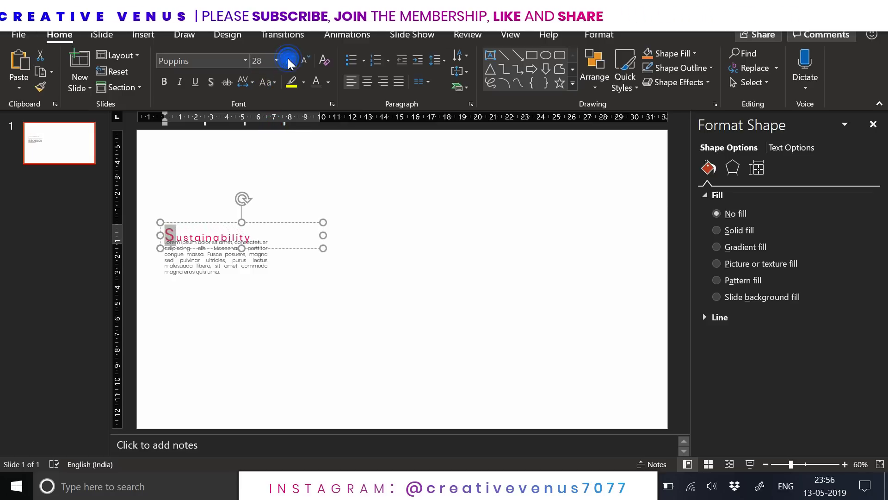
{"action": "left_click", "coordinate": [289, 60]}
{"action": "left_click", "coordinate": [289, 60]}
{"action": "left_click", "coordinate": [288, 61]}
{"action": "left_click", "coordinate": [269, 218]}
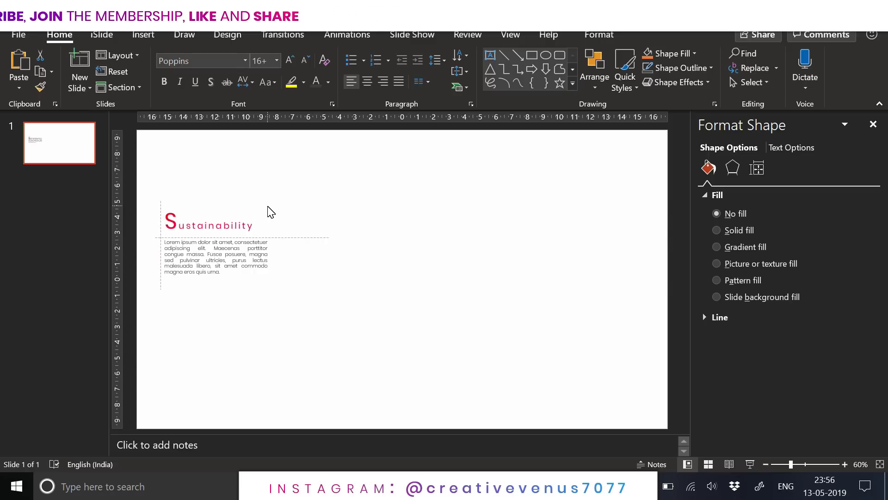
Duplicate the title and paragraph pair and move the copy to the lower right
{"action": "left_click", "coordinate": [280, 339]}
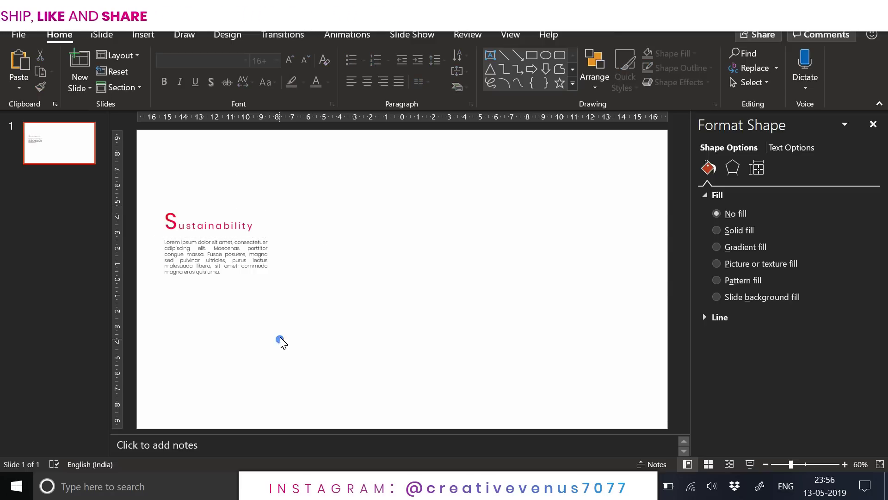
{"action": "left_click", "coordinate": [143, 34]}
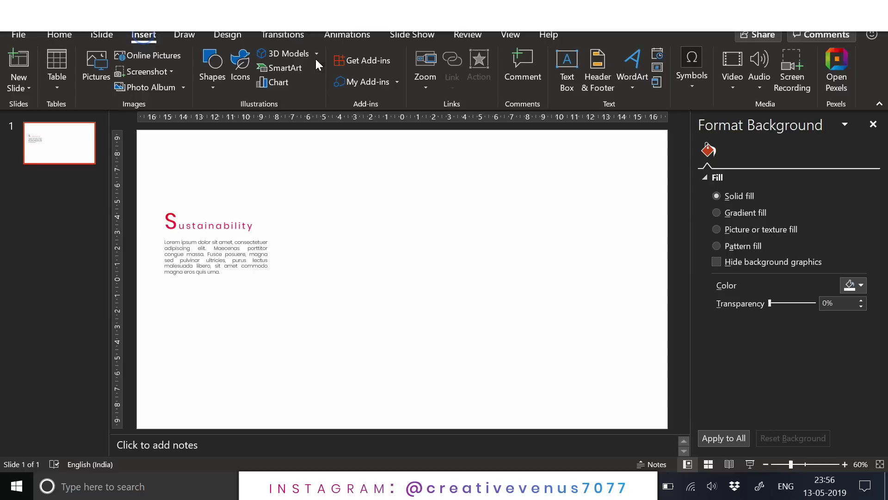
{"action": "left_click_drag", "start_coordinate": [312, 312], "coordinate": [134, 177]}
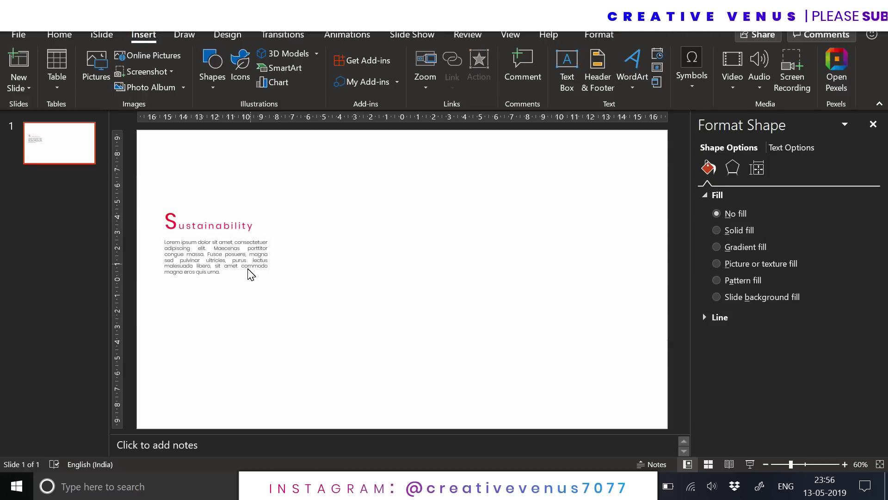
{"action": "key", "text": "ctrl+v"}
{"action": "left_click_drag", "start_coordinate": [244, 300], "coordinate": [610, 370]}
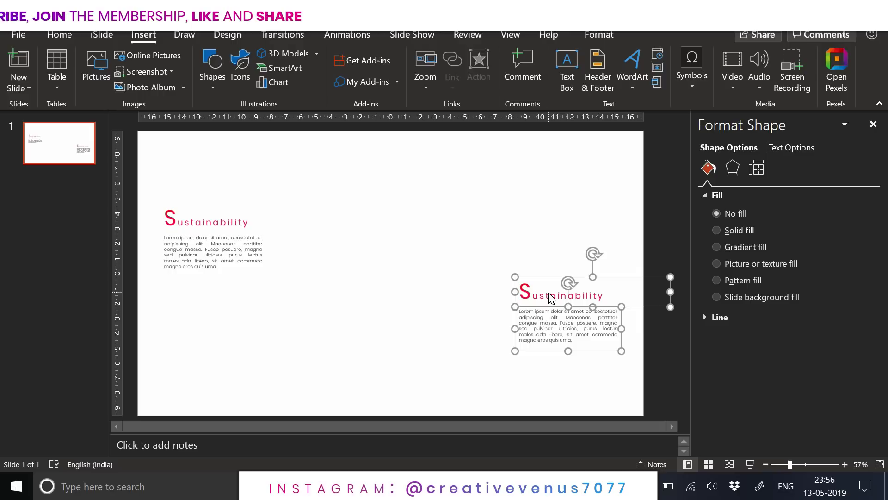
Edit the lower-right copied title to read 'Imagination', keeping its enlarged initial
{"action": "double_click", "coordinate": [548, 292]}
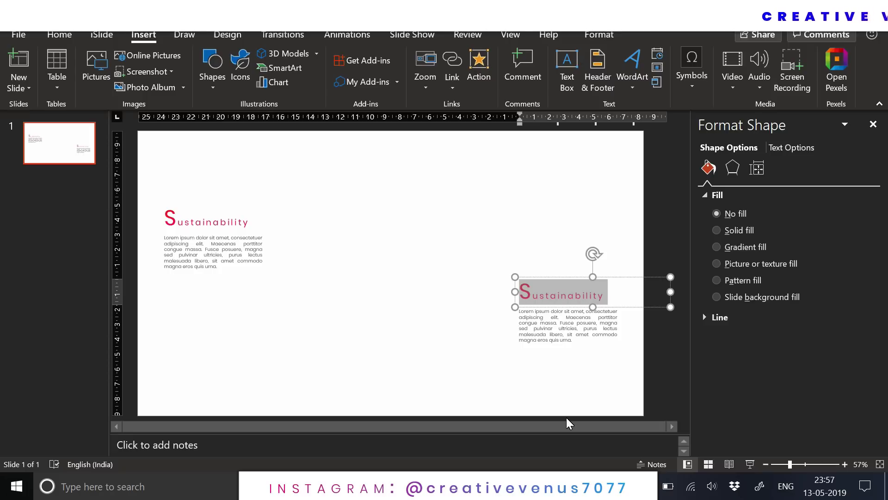
{"action": "key", "text": "BackSpace"}
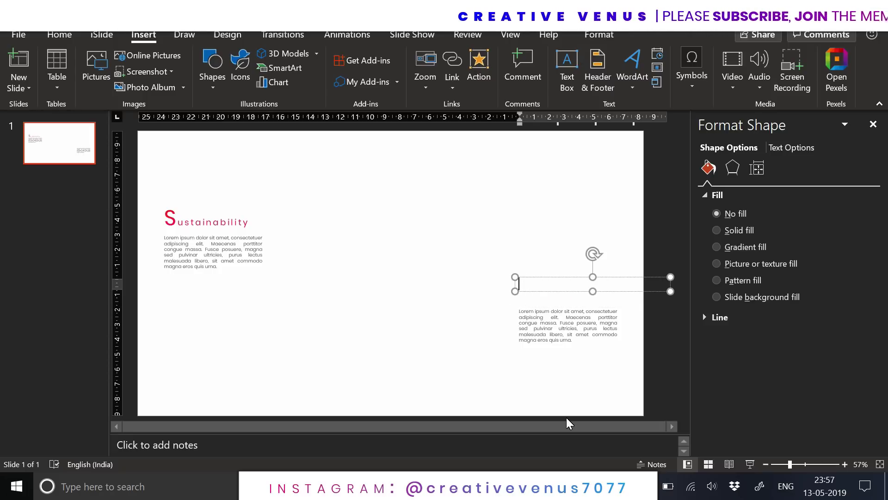
{"action": "key", "text": "ctrl+z"}
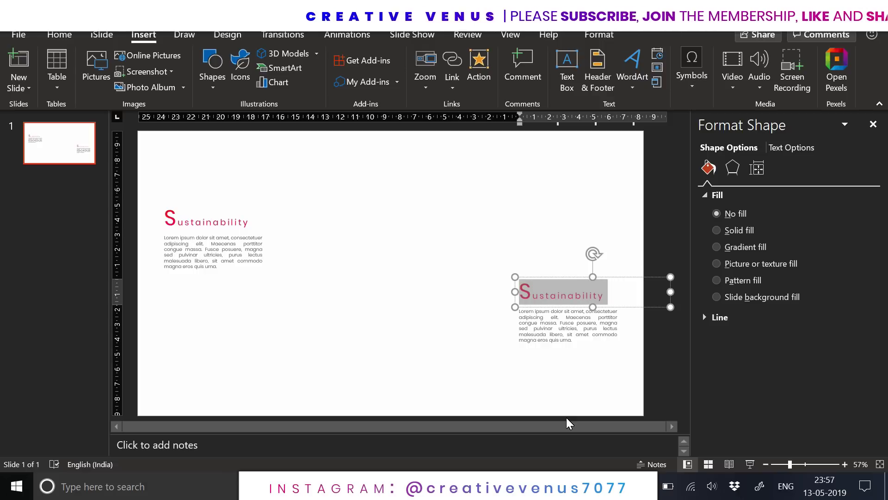
{"action": "key", "text": "End"}
{"action": "key", "text": "BackSpace"}
{"action": "key", "text": "BackSpace"}
{"action": "key", "text": "BackSpace"}
{"action": "key", "text": "BackSpace"}
{"action": "key", "text": "BackSpace"}
{"action": "key", "text": "BackSpace"}
{"action": "key", "text": "BackSpace"}
{"action": "key", "text": "BackSpace"}
{"action": "key", "text": "BackSpace"}
{"action": "key", "text": "BackSpace"}
{"action": "key", "text": "BackSpace"}
{"action": "key", "text": "BackSpace"}
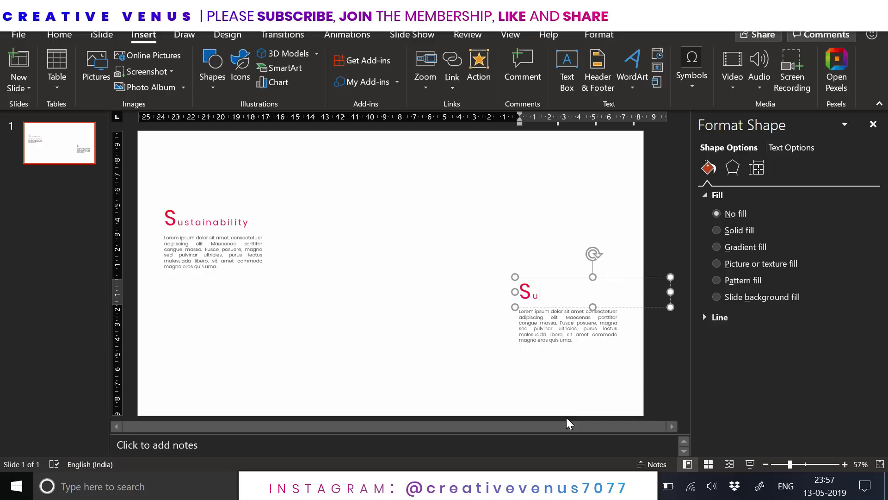
{"action": "type", "text": "magination"}
{"action": "key", "text": "Left"}
{"action": "key", "text": "Left"}
{"action": "key", "text": "Left"}
{"action": "key", "text": "Left"}
{"action": "key", "text": "Left"}
{"action": "key", "text": "Left"}
{"action": "key", "text": "Left"}
{"action": "key", "text": "Left"}
{"action": "key", "text": "Left"}
{"action": "key", "text": "Left"}
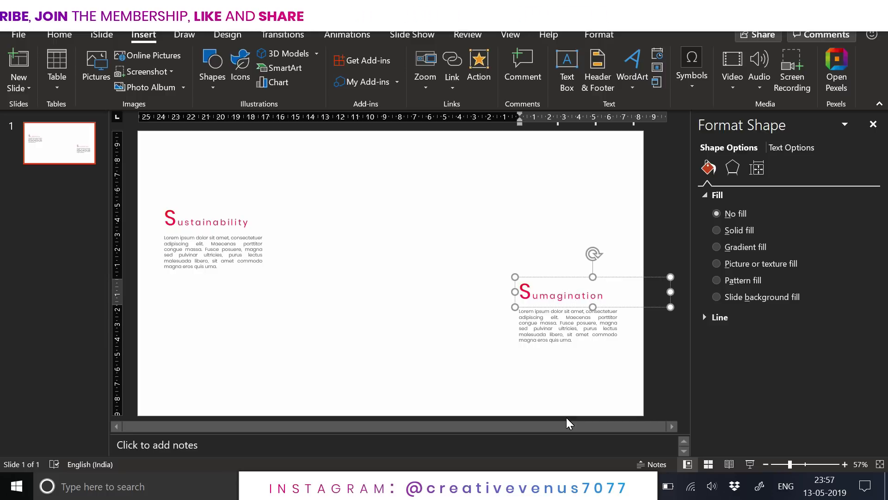
{"action": "key", "text": "BackSpace"}
{"action": "key", "text": "Left"}
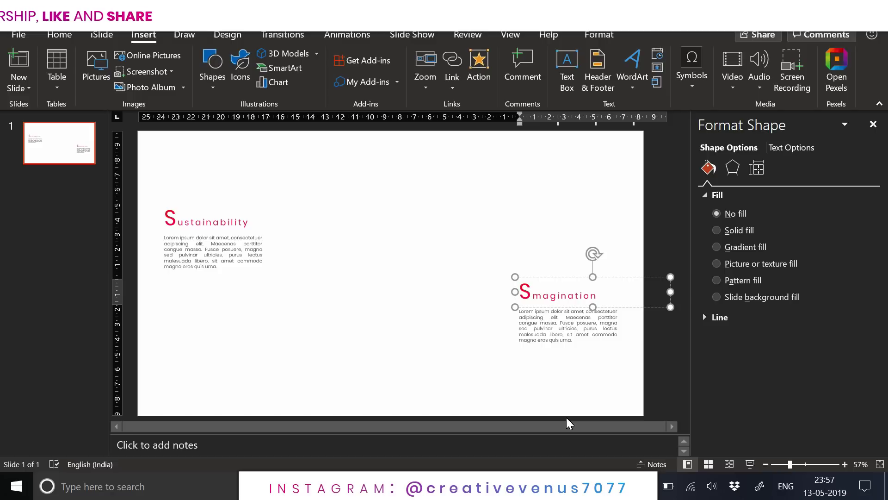
{"action": "type", "text": "I"}
{"action": "key", "text": "Delete"}
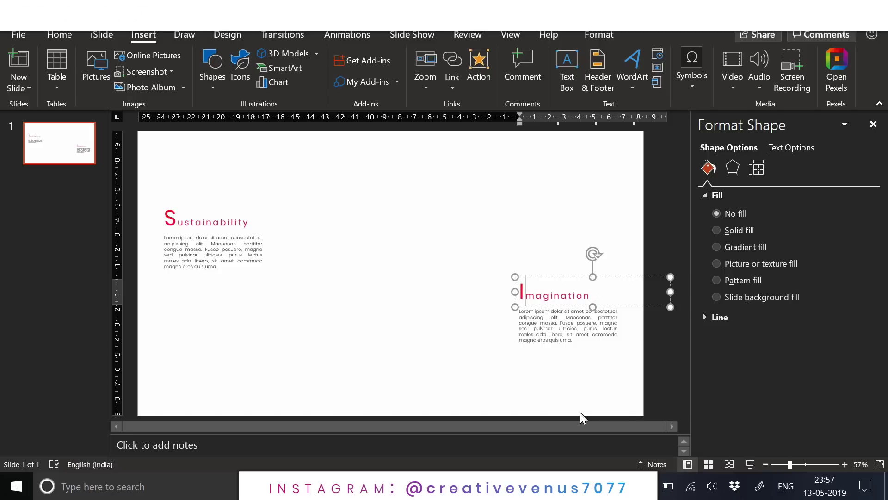
{"action": "left_click", "coordinate": [444, 348]}
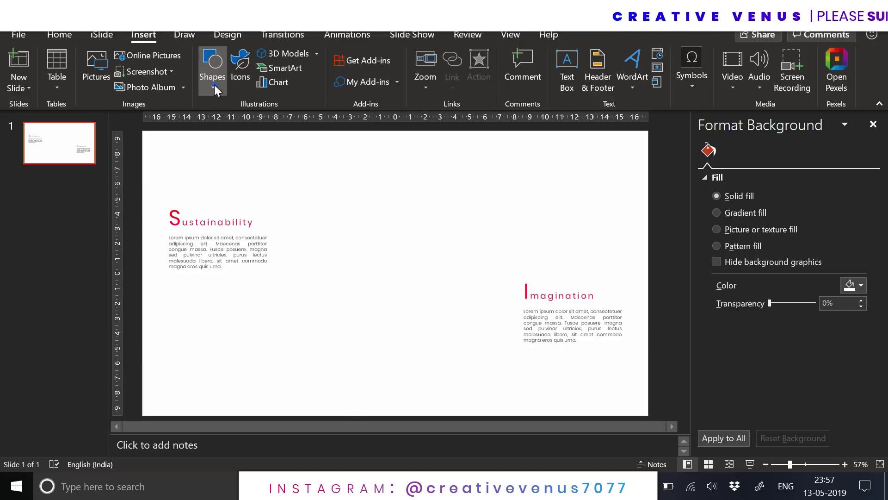
Draw a full-height isosceles triangle, flip it vertically, and centre it horizontally
{"action": "left_click", "coordinate": [215, 87]}
{"action": "left_click", "coordinate": [287, 120]}
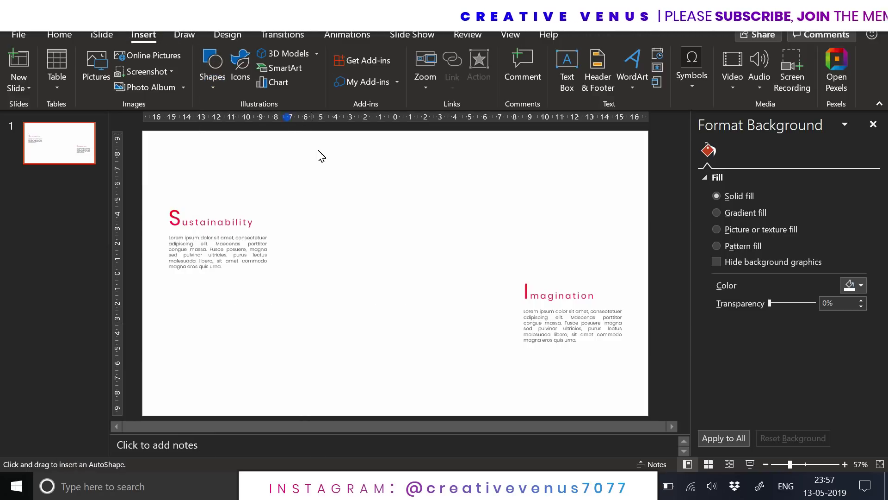
{"action": "left_click_drag", "start_coordinate": [305, 133], "coordinate": [523, 414]}
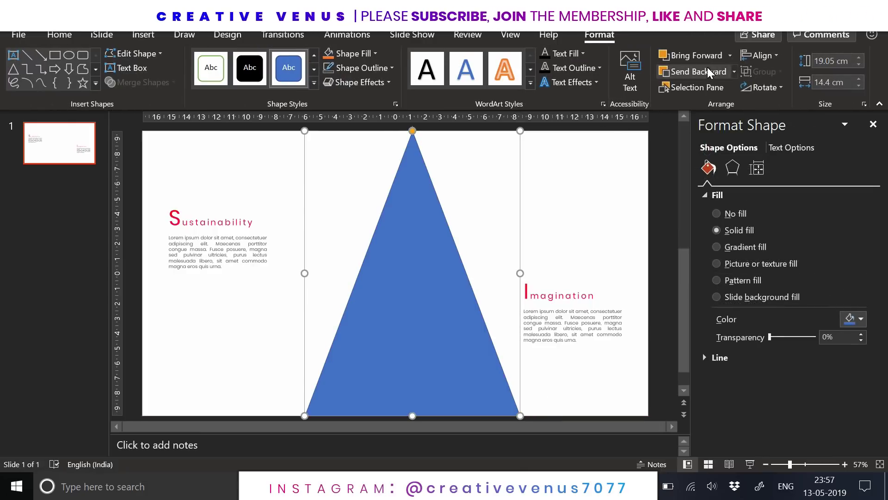
{"action": "left_click", "coordinate": [781, 89]}
{"action": "left_click", "coordinate": [782, 133]}
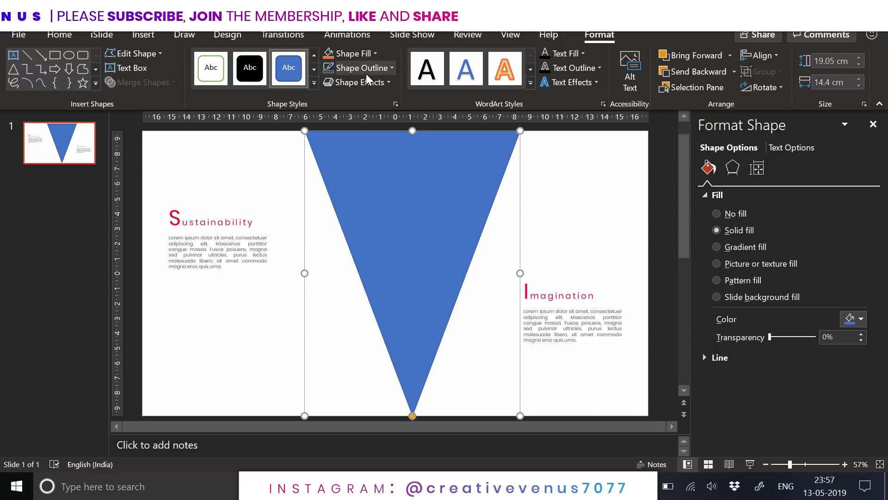
{"action": "left_click", "coordinate": [760, 55]}
{"action": "left_click", "coordinate": [770, 88]}
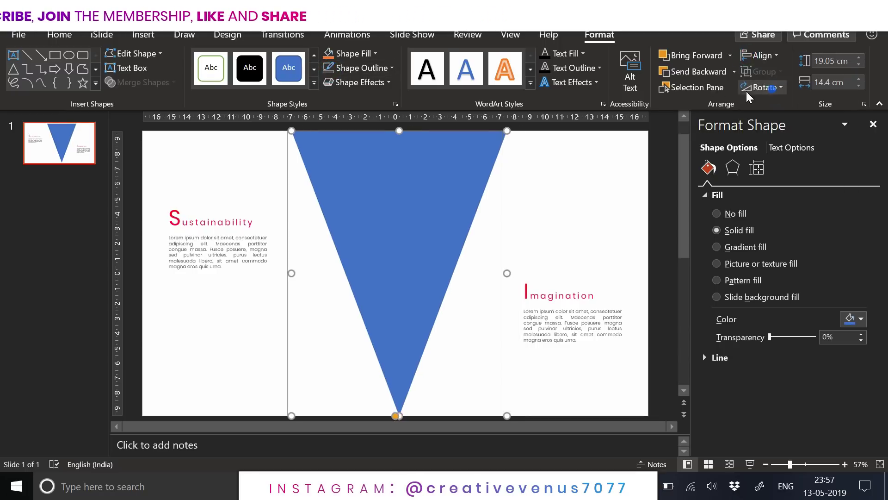
{"action": "left_click_drag", "start_coordinate": [419, 159], "coordinate": [400, 141]}
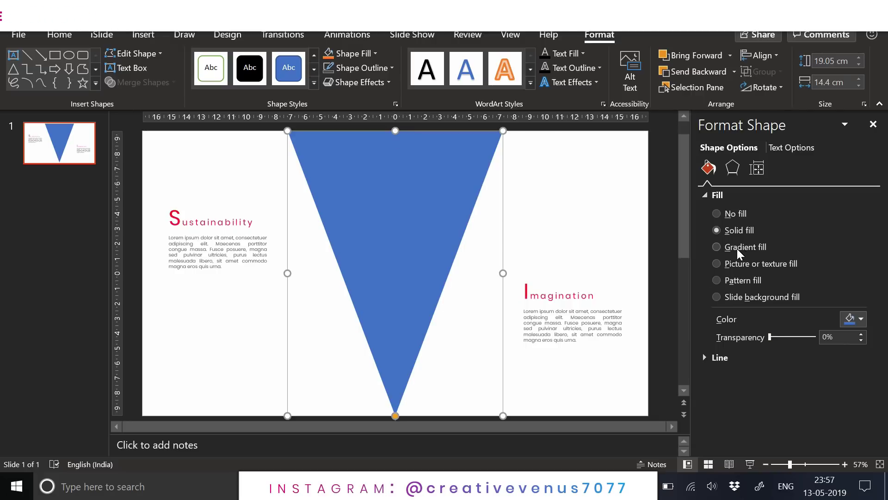
Fill the triangle with the flora flowering-branch picture file
{"action": "left_click", "coordinate": [737, 264]}
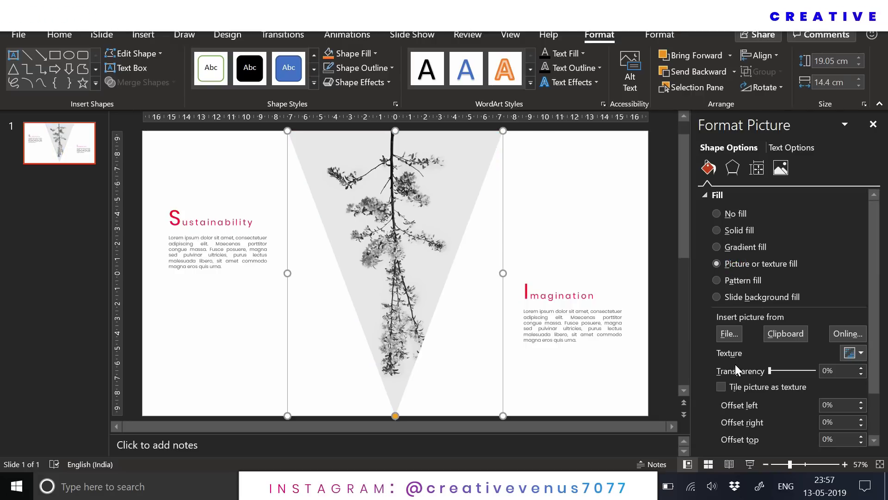
{"action": "left_click", "coordinate": [728, 334]}
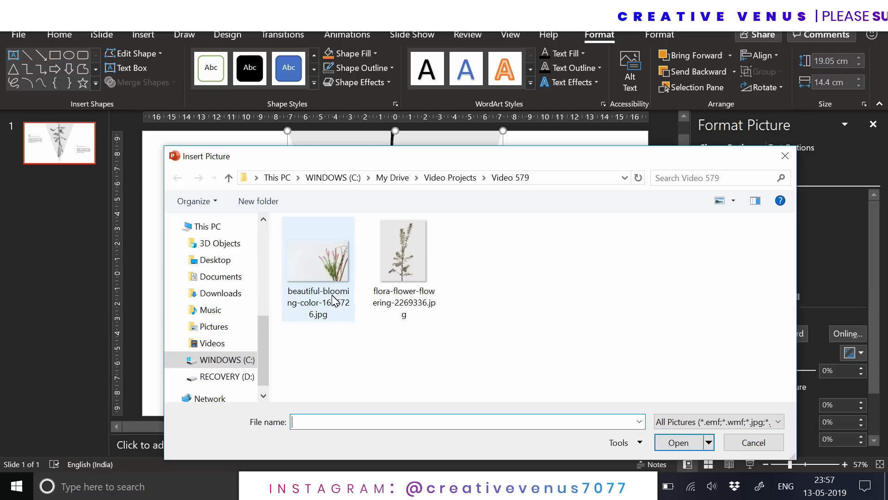
{"action": "left_click", "coordinate": [404, 269]}
{"action": "left_click", "coordinate": [675, 443]}
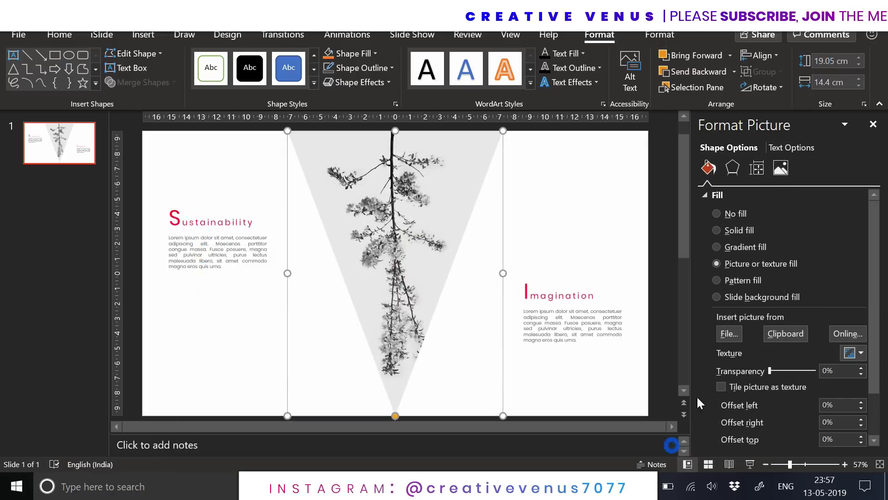
{"action": "left_click", "coordinate": [667, 33]}
Make the triangle picture grayscale and apply Soften: 25%
{"action": "left_click", "coordinate": [120, 55]}
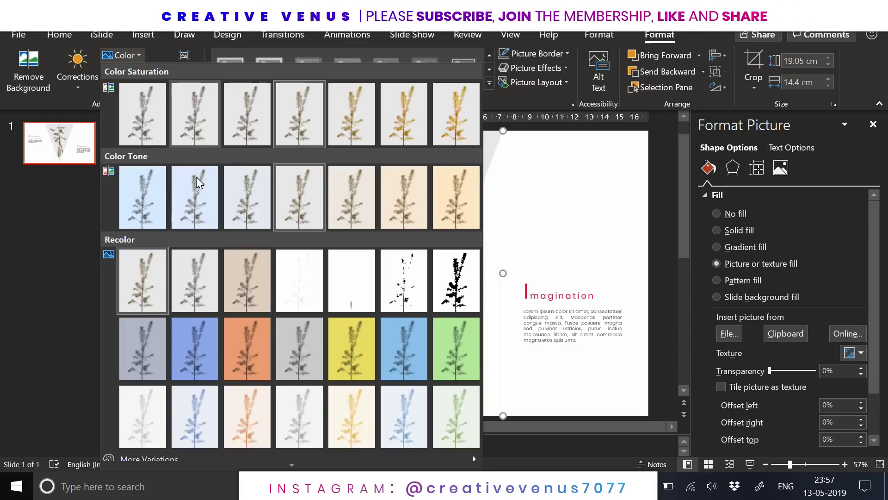
{"action": "left_click", "coordinate": [193, 293]}
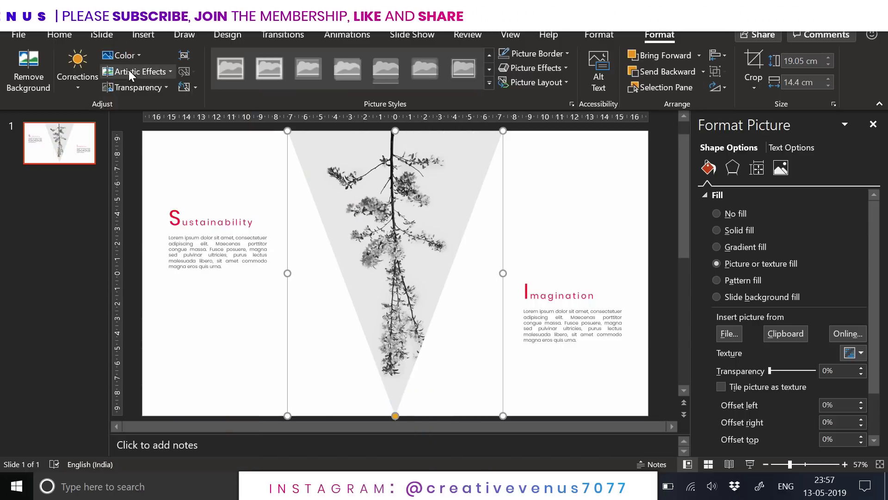
{"action": "left_click", "coordinate": [74, 74]}
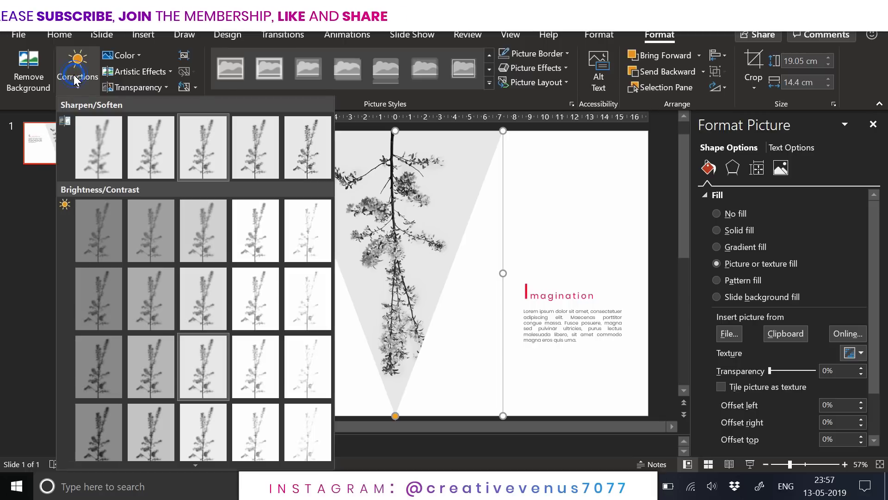
{"action": "left_click", "coordinate": [269, 313]}
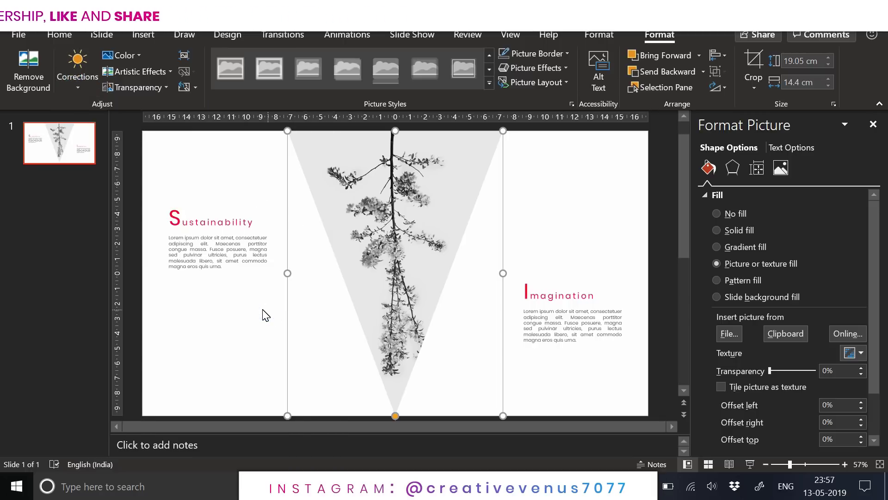
{"action": "key", "text": "ctrl+z"}
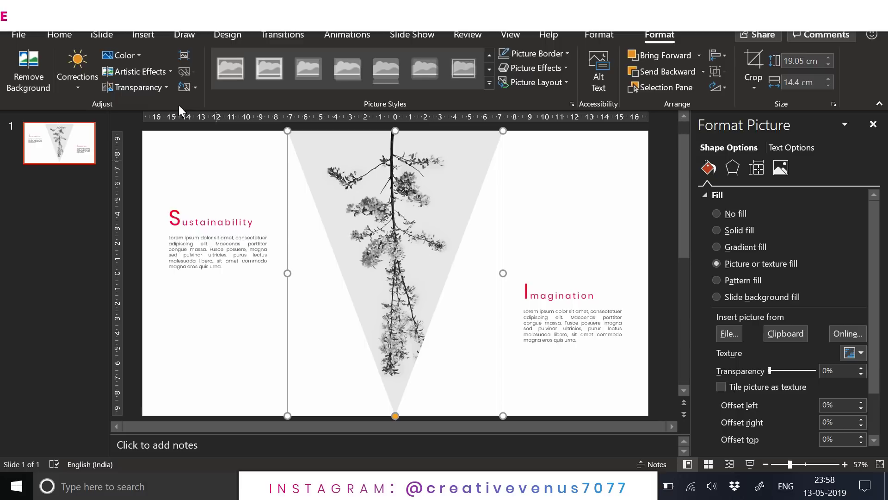
{"action": "left_click", "coordinate": [87, 86]}
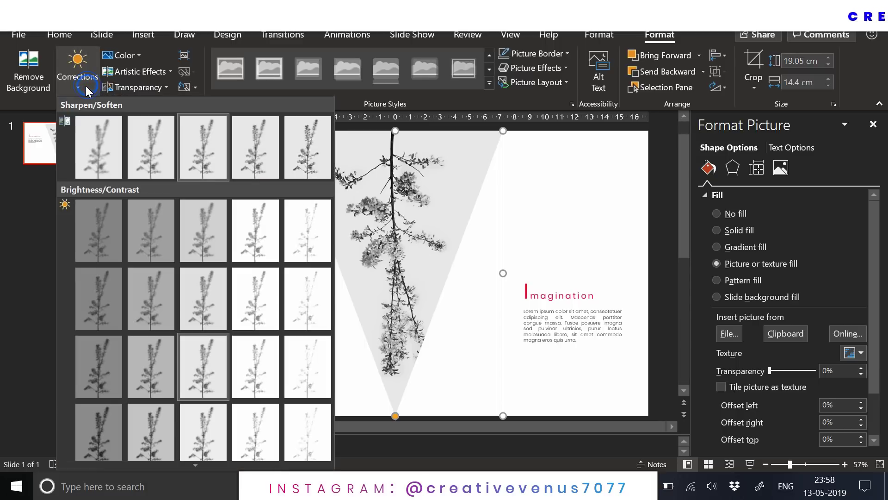
{"action": "left_click", "coordinate": [149, 160]}
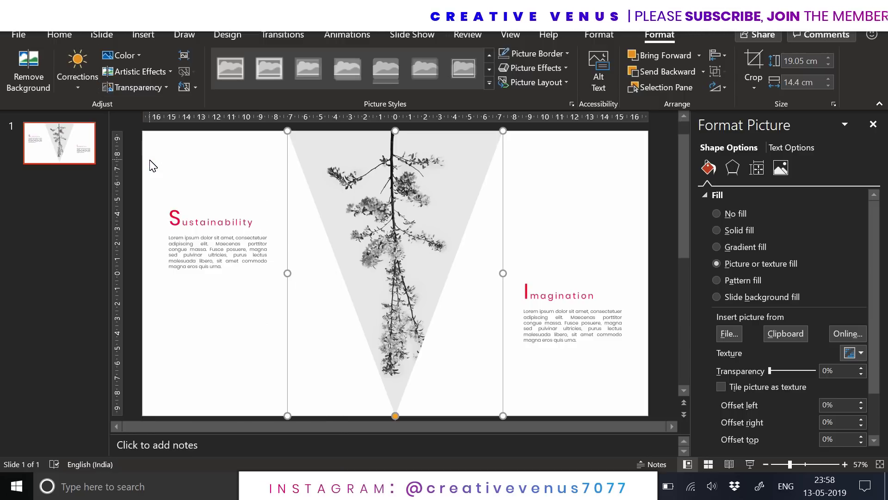
{"action": "left_click", "coordinate": [222, 370]}
Paste a duplicate triangle with a solid orange fill aligned over the photo
{"action": "left_click", "coordinate": [407, 215]}
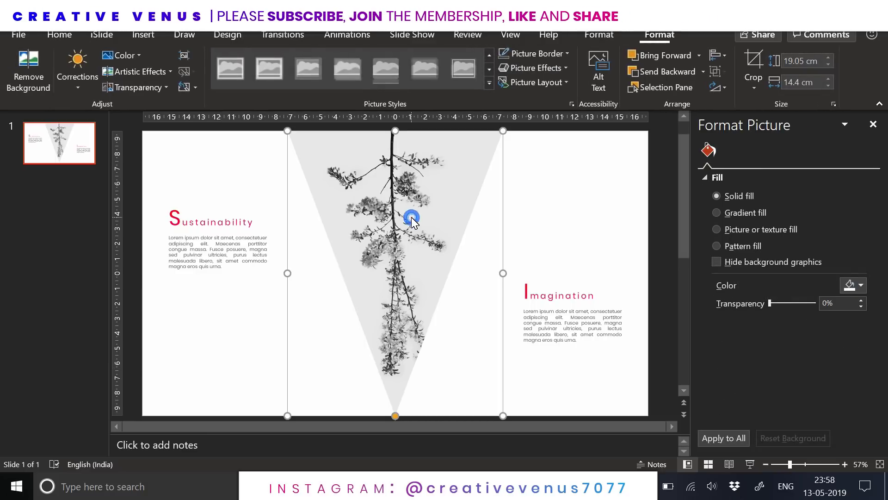
{"action": "key", "text": "ctrl+v"}
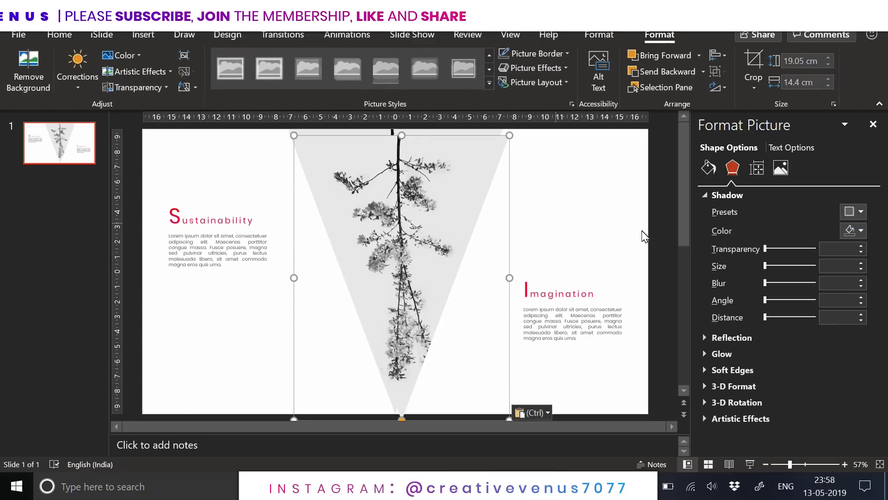
{"action": "left_click", "coordinate": [708, 167]}
{"action": "left_click", "coordinate": [738, 231]}
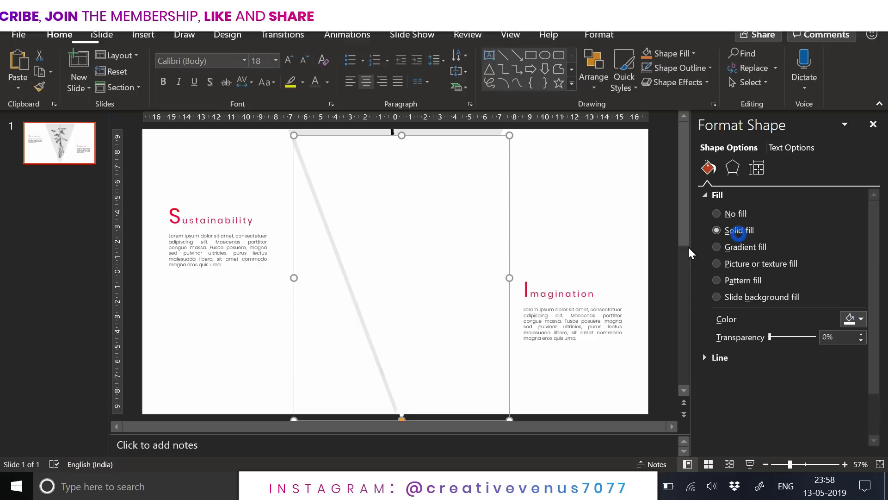
{"action": "left_click", "coordinate": [862, 319]}
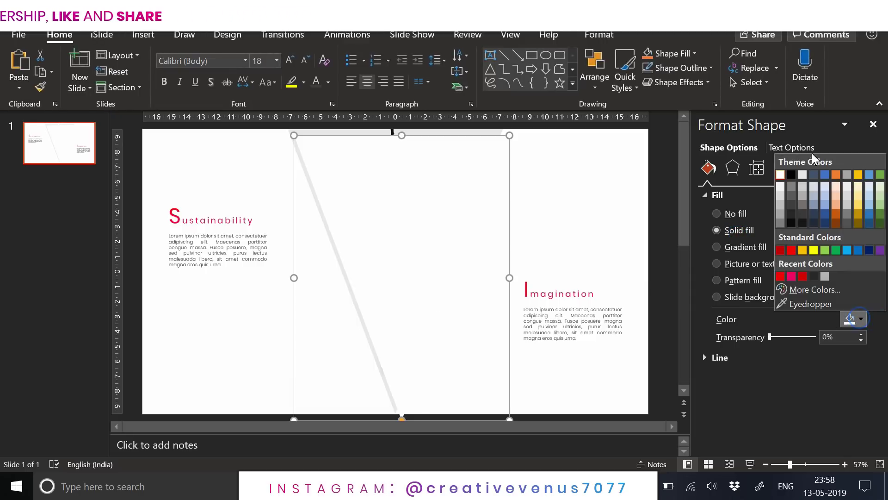
{"action": "left_click", "coordinate": [836, 175]}
{"action": "left_click_drag", "start_coordinate": [377, 232], "coordinate": [373, 226]}
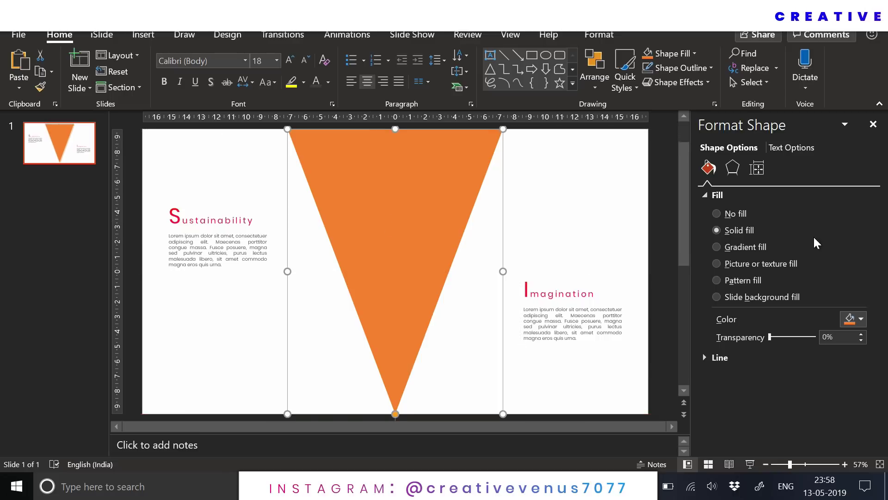
Give the copy a Linear Down white gradient whose left stop is fully transparent
{"action": "left_click", "coordinate": [746, 247]}
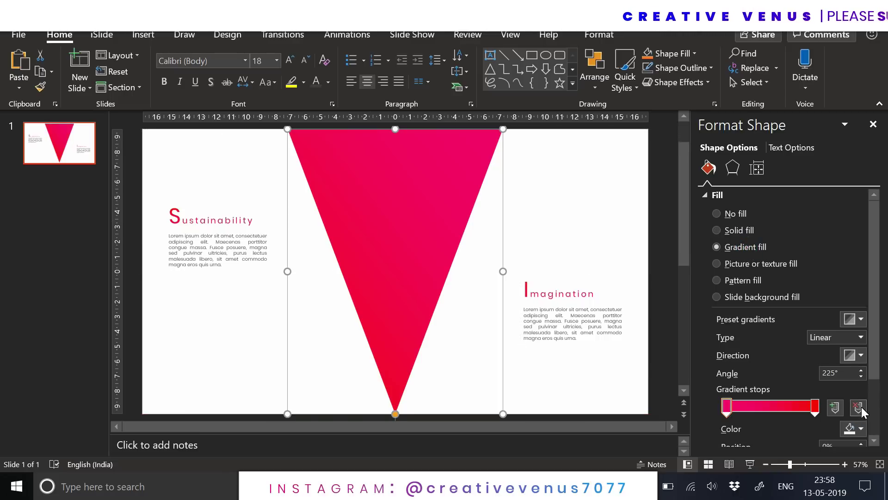
{"action": "left_click", "coordinate": [856, 356]}
{"action": "left_click", "coordinate": [736, 394]}
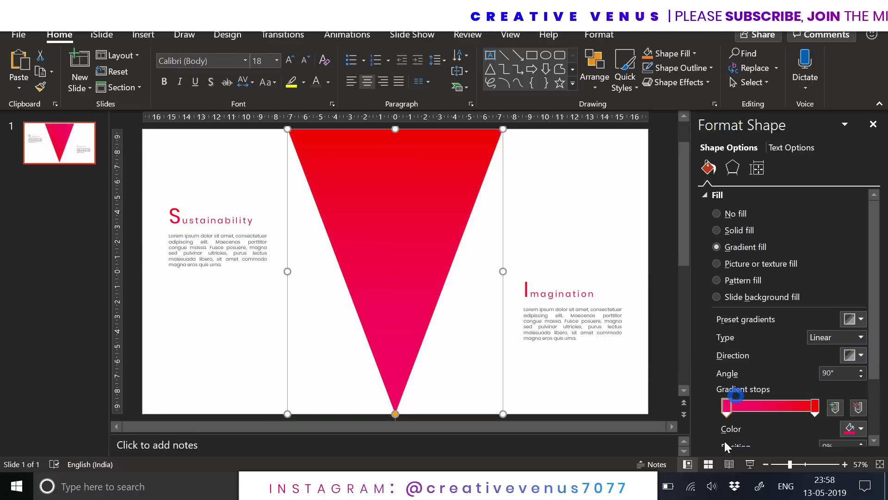
{"action": "left_click", "coordinate": [862, 430]}
{"action": "left_click", "coordinate": [783, 283]}
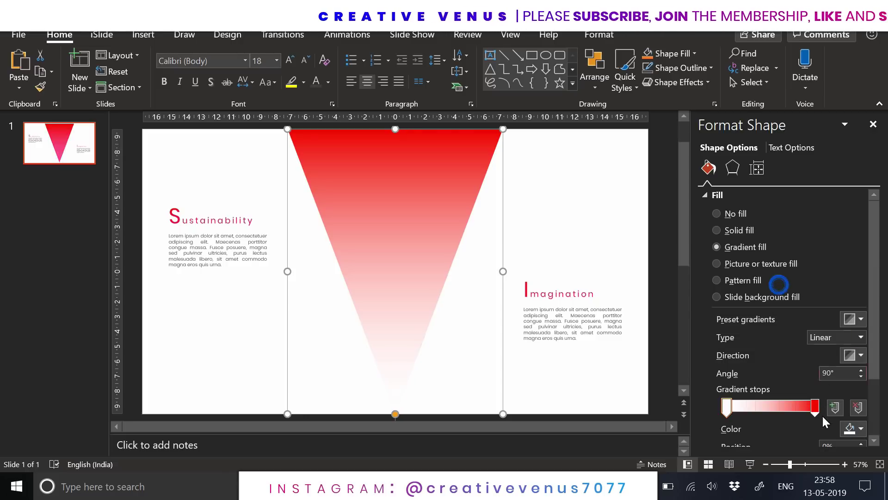
{"action": "left_click", "coordinate": [815, 407]}
{"action": "left_click", "coordinate": [861, 428]}
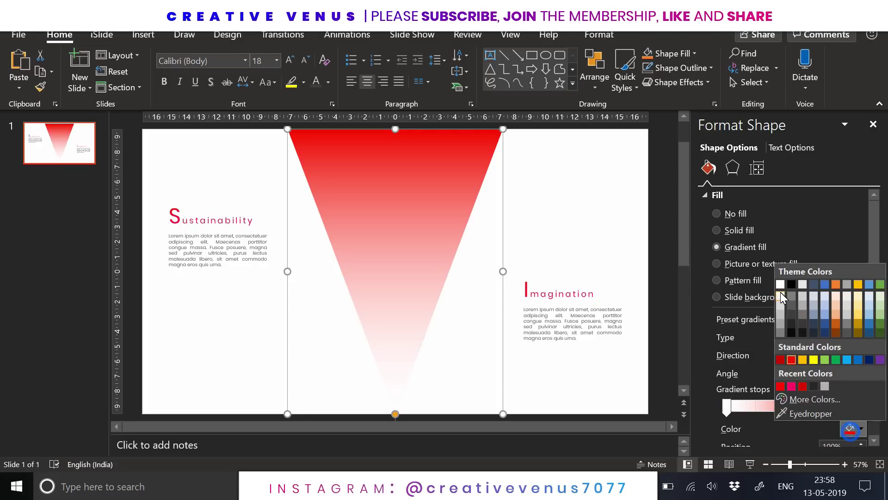
{"action": "left_click", "coordinate": [779, 288]}
{"action": "left_click_drag", "start_coordinate": [874, 363], "coordinate": [875, 417]}
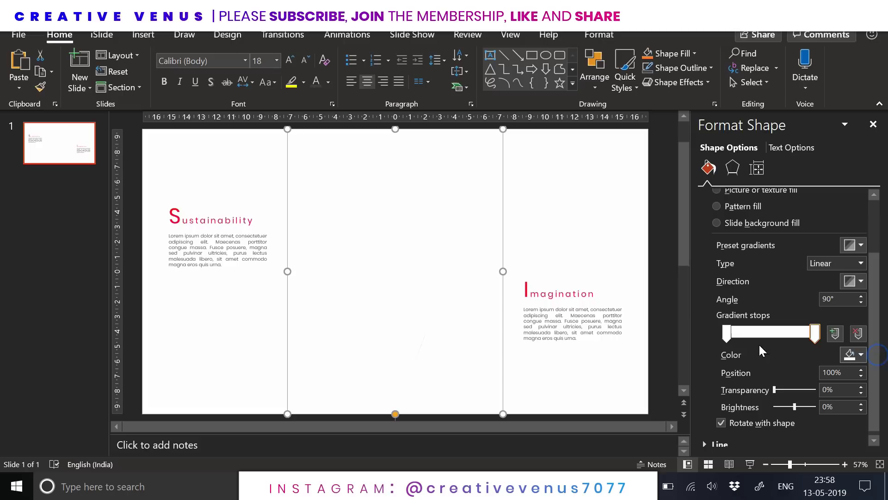
{"action": "left_click", "coordinate": [728, 337]}
{"action": "left_click_drag", "start_coordinate": [775, 390], "coordinate": [815, 390]}
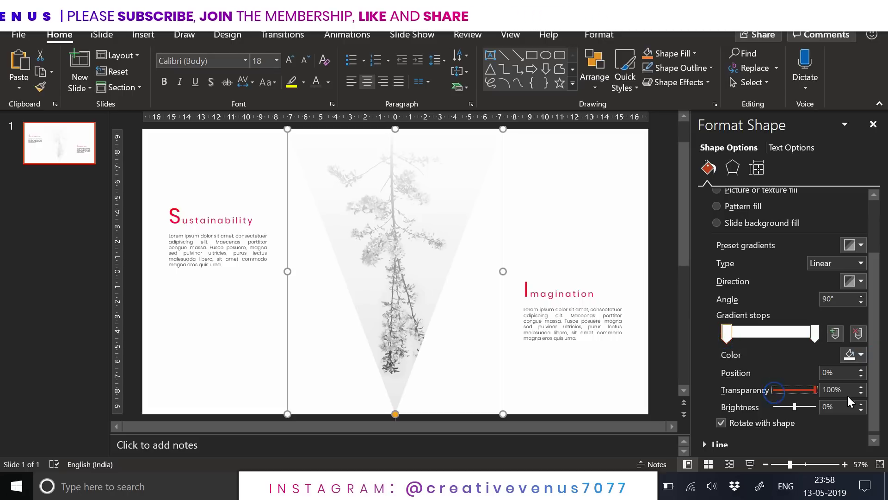
Add a text box near the triangle's top with the word set in Poppins Black
{"action": "left_click", "coordinate": [595, 236]}
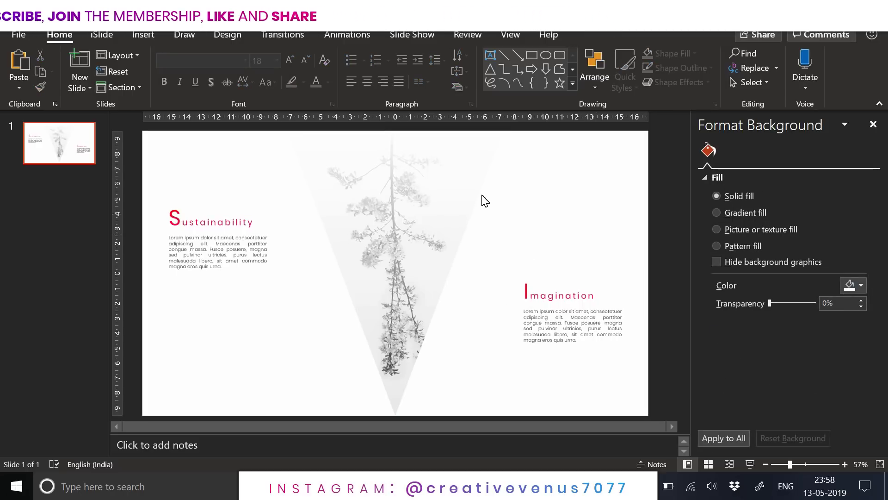
{"action": "left_click", "coordinate": [119, 34]}
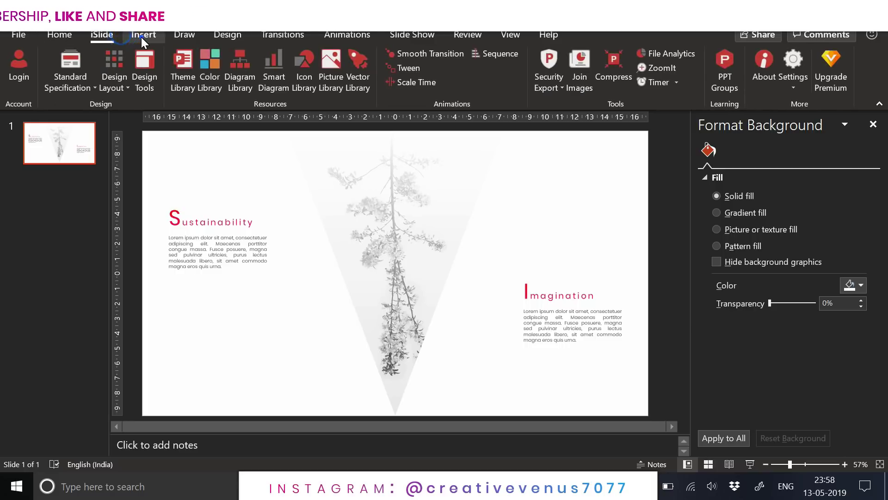
{"action": "left_click", "coordinate": [141, 36]}
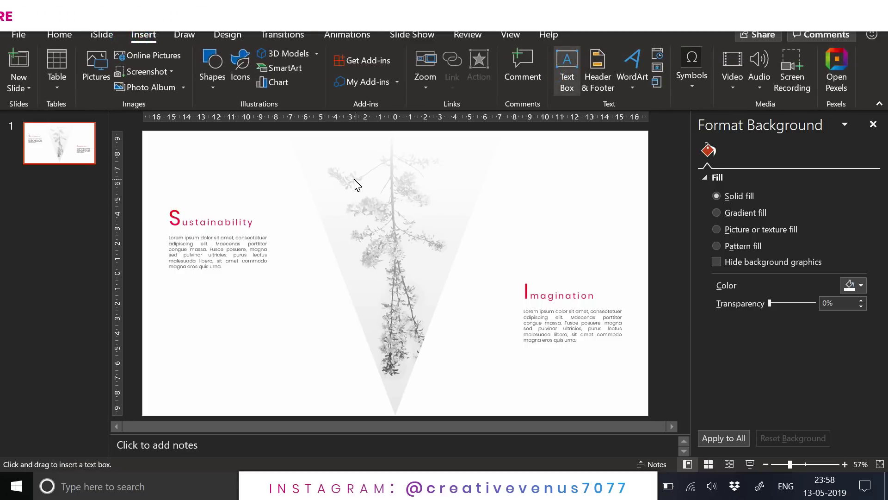
{"action": "left_click_drag", "start_coordinate": [471, 215], "coordinate": [472, 214]}
{"action": "type", "text": "vector"}
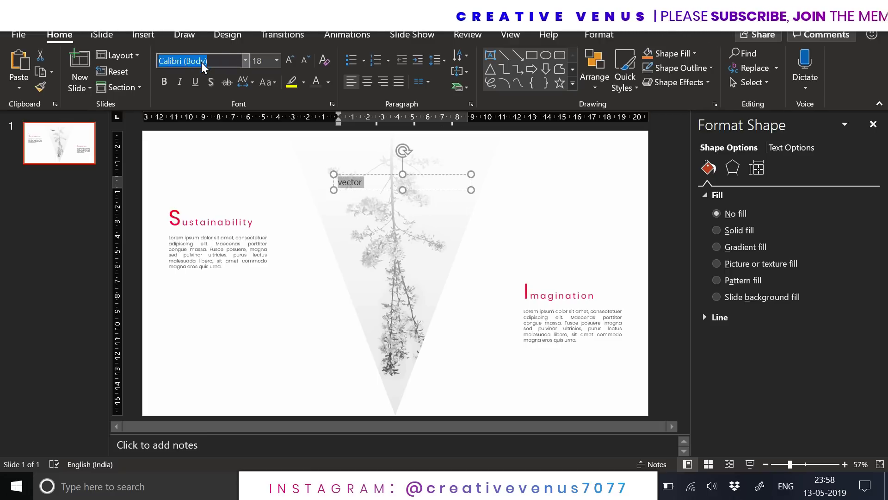
{"action": "type", "text": "Pop"}
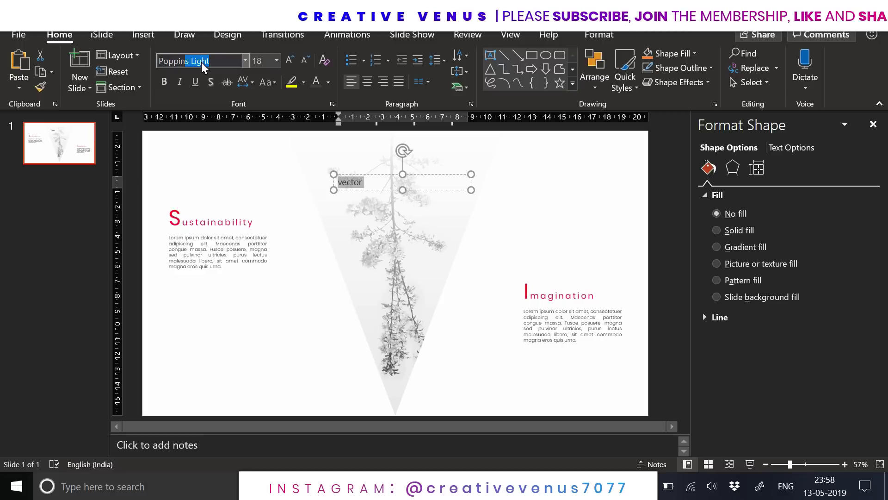
{"action": "type", "text": "pins"}
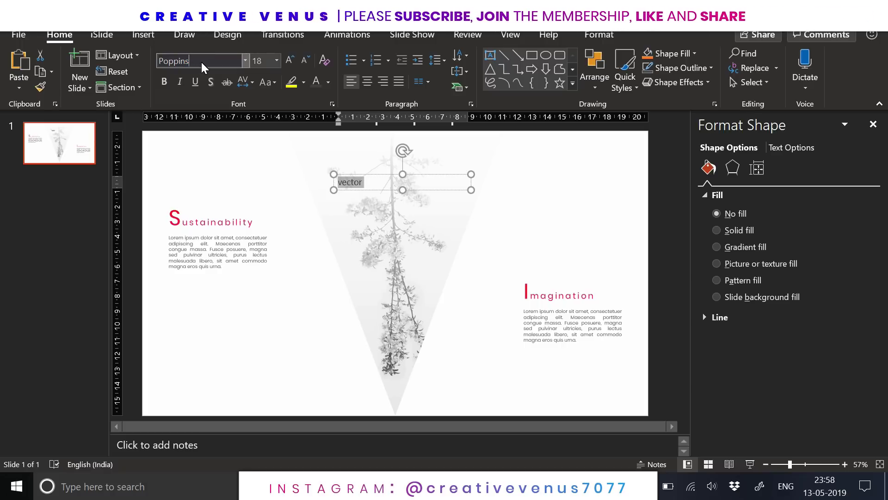
{"action": "type", "text": " Black"}
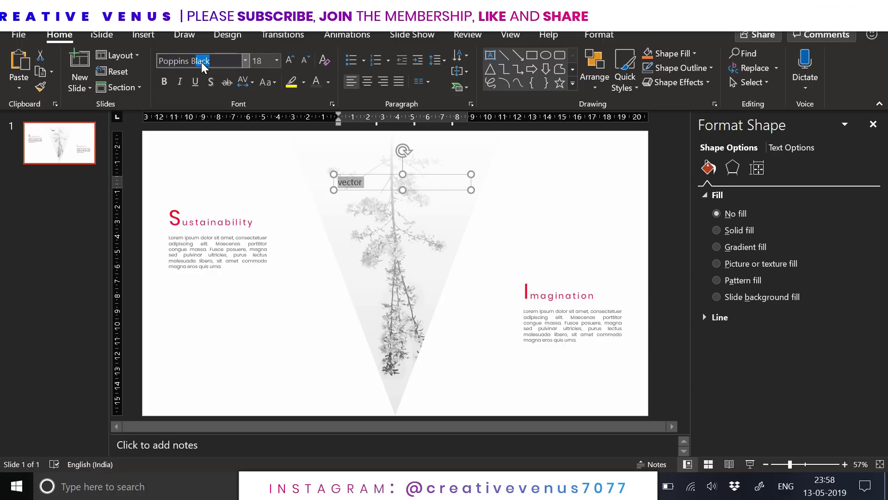
{"action": "key", "text": "Return"}
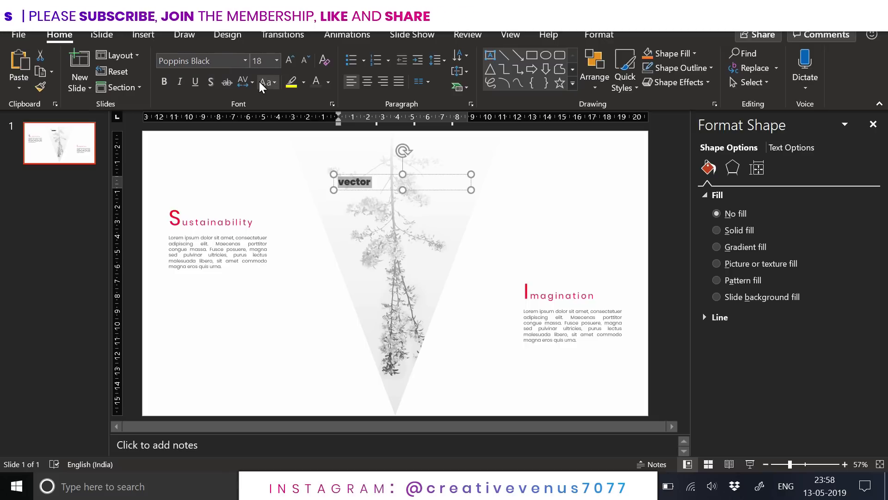
Apply Loose character spacing and UPPERCASE so the heading reads VECTOR
{"action": "left_click", "coordinate": [253, 82]}
{"action": "left_click", "coordinate": [259, 149]}
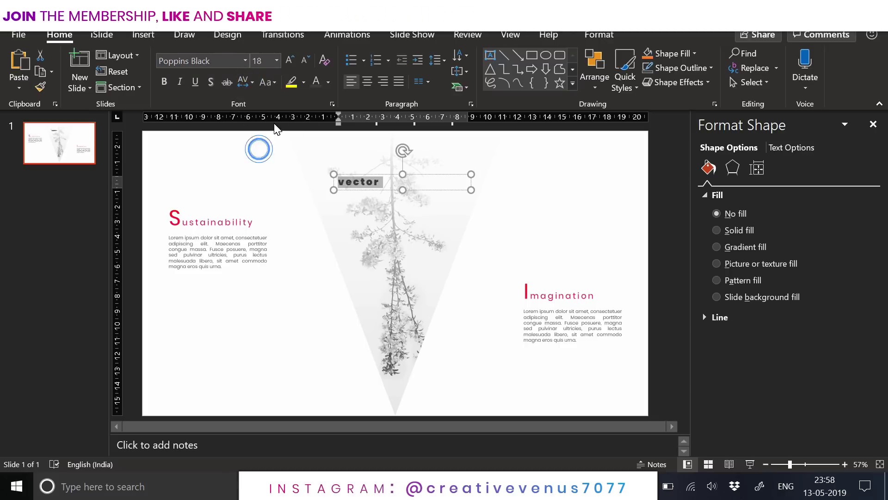
{"action": "left_click", "coordinate": [265, 82]}
{"action": "left_click", "coordinate": [291, 131]}
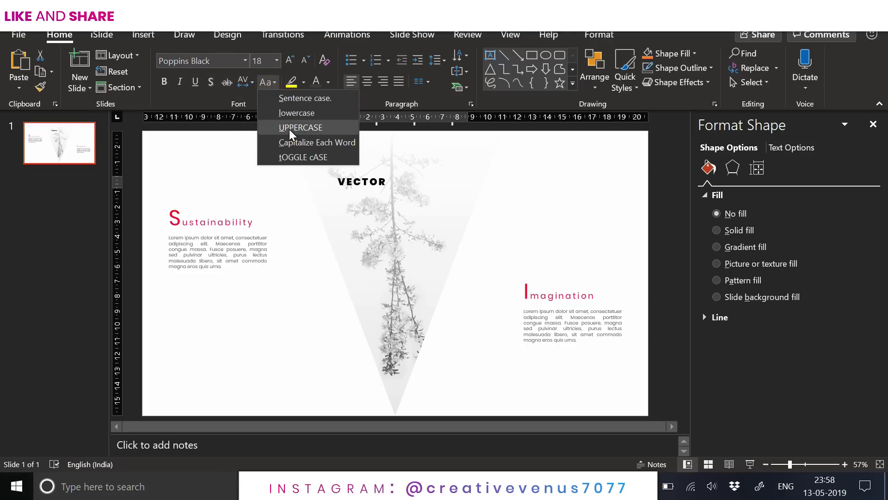
{"action": "left_click", "coordinate": [291, 131]}
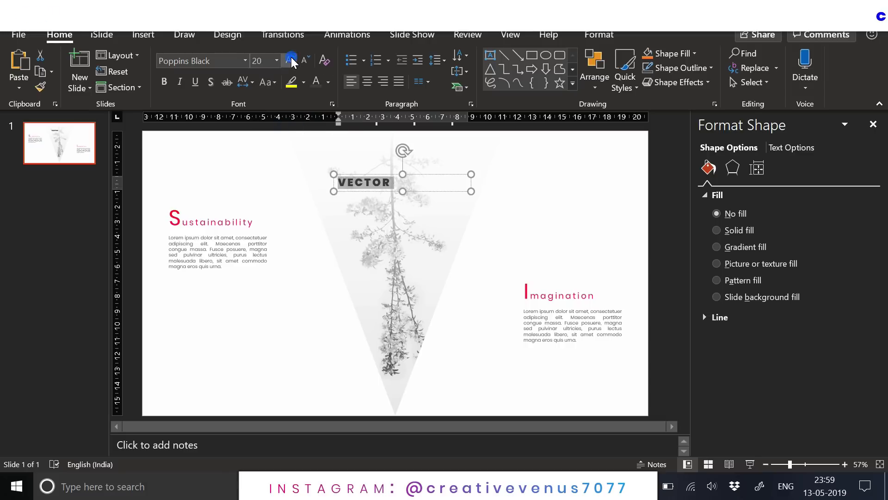
{"action": "left_click", "coordinate": [422, 176]}
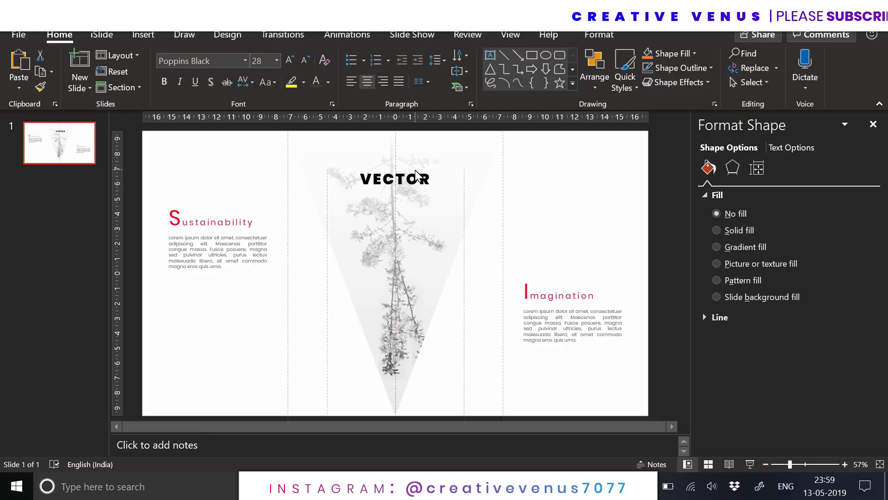
Give the VECTOR title a pink two-stop gradient text fill at 225°, then duplicate it just below
{"action": "left_click", "coordinate": [415, 175]}
{"action": "left_click", "coordinate": [809, 149]}
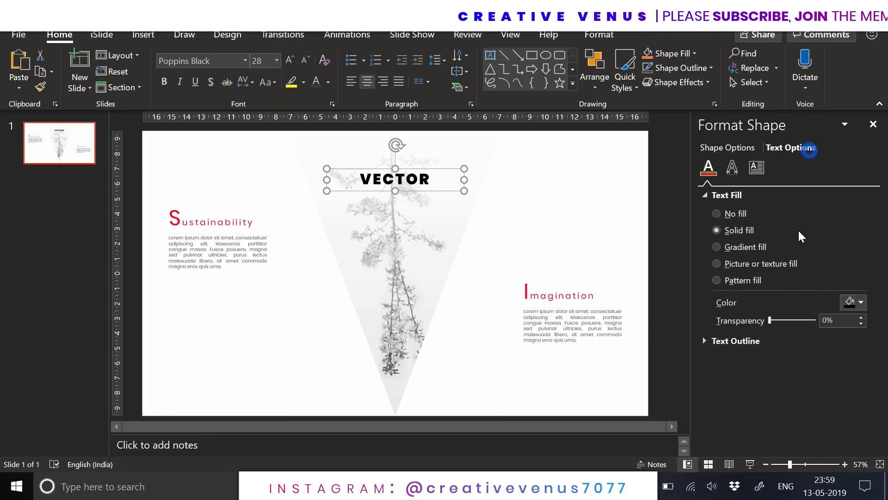
{"action": "left_click", "coordinate": [745, 246]}
{"action": "left_click", "coordinate": [859, 407]}
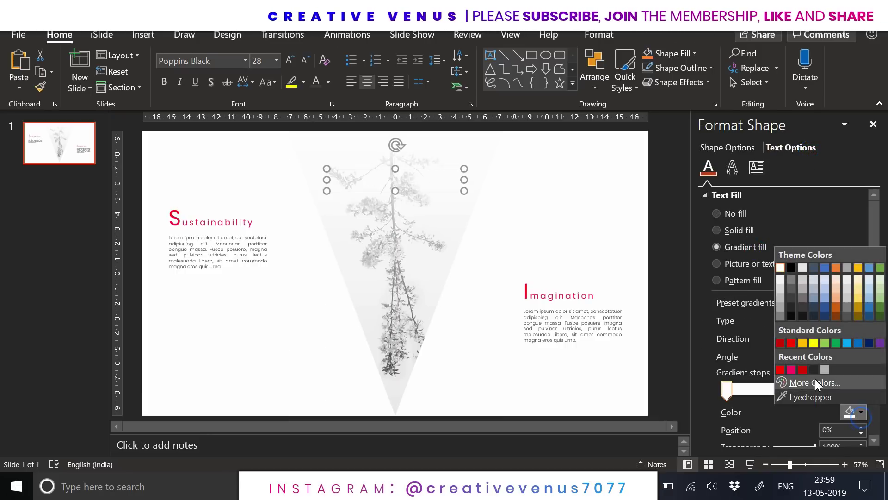
{"action": "left_click", "coordinate": [793, 369]}
{"action": "left_click", "coordinate": [814, 391]}
{"action": "left_click", "coordinate": [859, 411]}
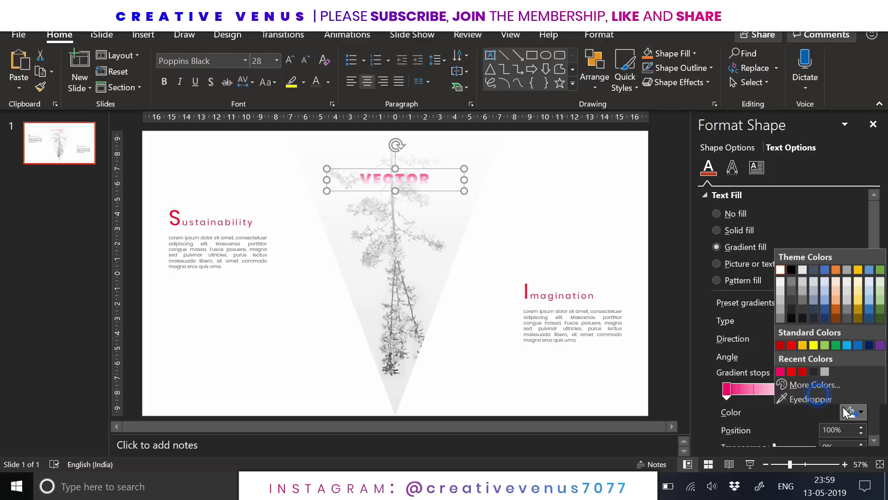
{"action": "left_click", "coordinate": [796, 373]}
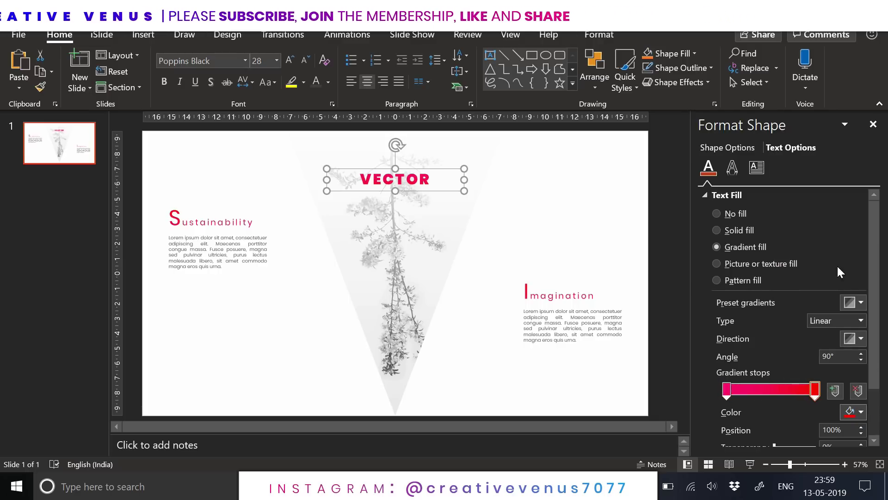
{"action": "left_click", "coordinate": [853, 339]}
{"action": "left_click", "coordinate": [774, 374]}
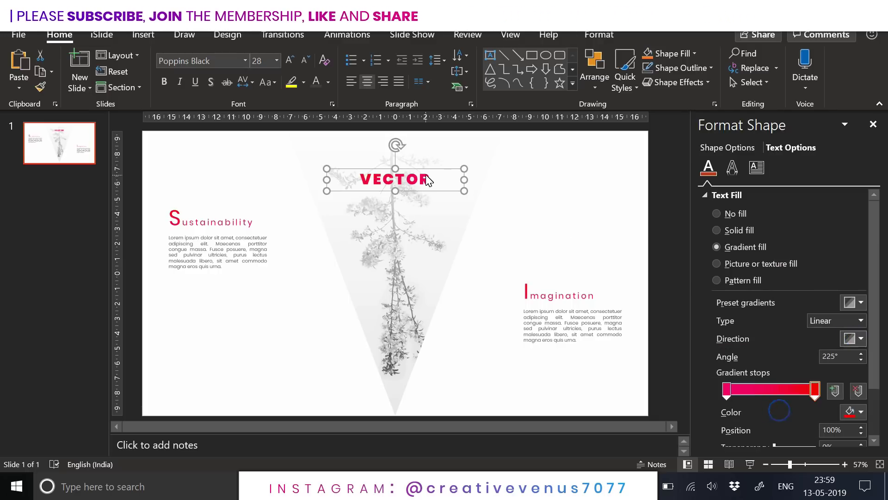
{"action": "left_click_drag", "start_coordinate": [429, 175], "coordinate": [421, 172]}
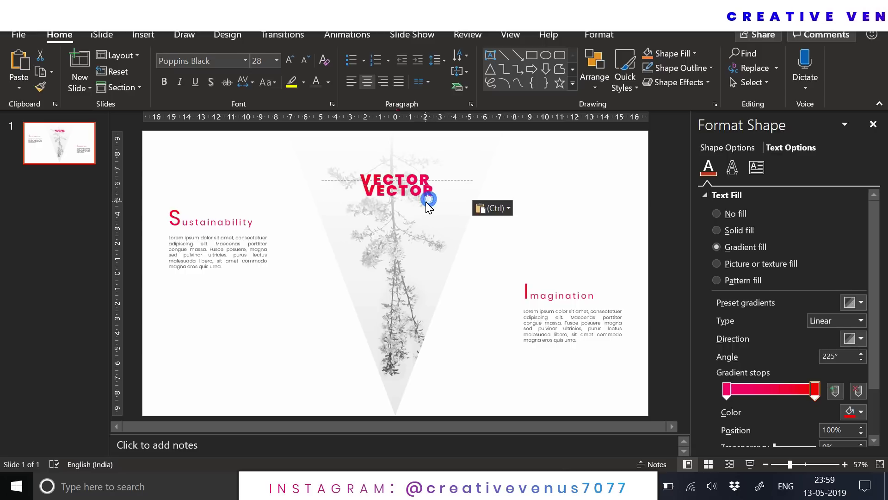
Retype the VECTOR copy as 'business presentations' and set it in Poppins Light
{"action": "left_click", "coordinate": [411, 204]}
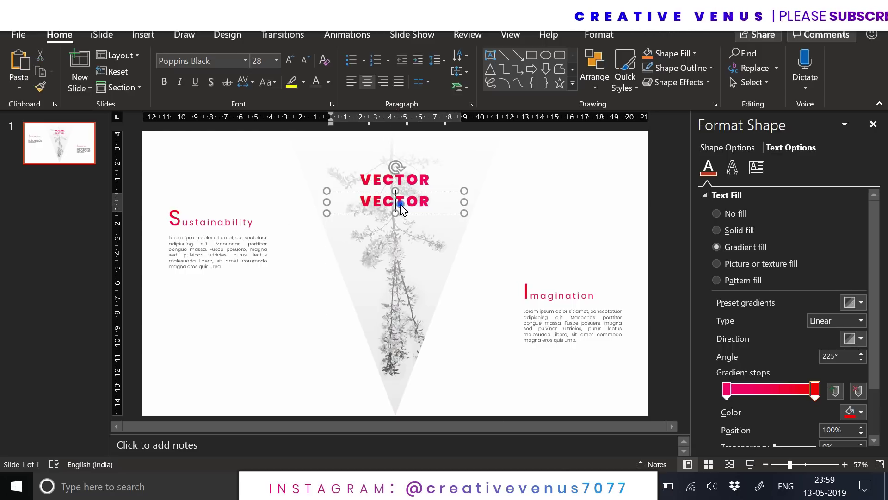
{"action": "double_click", "coordinate": [398, 201]}
{"action": "type", "text": "business presentations"}
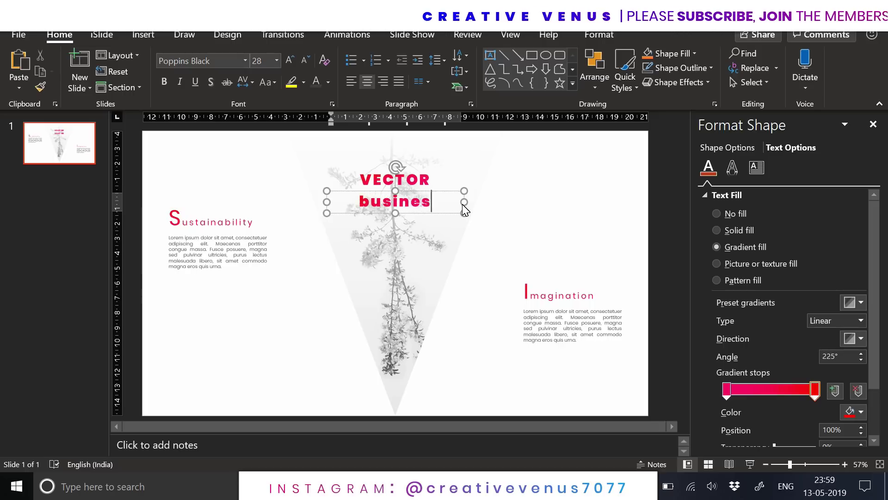
{"action": "key", "text": "ctrl+a"}
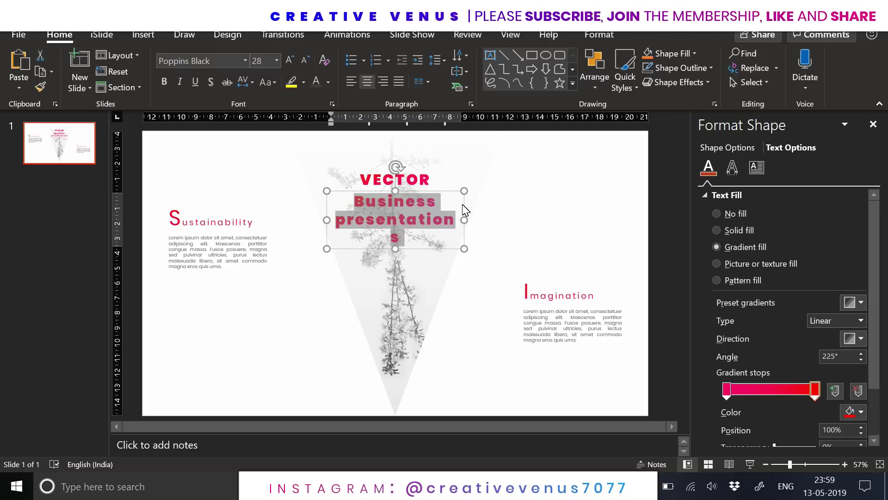
{"action": "double_click", "coordinate": [193, 62]}
{"action": "type", "text": "Light"}
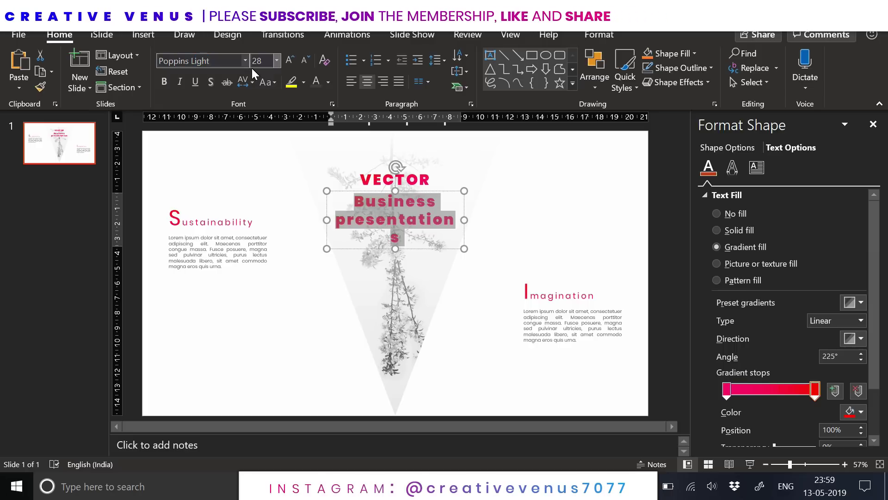
{"action": "key", "text": "Return"}
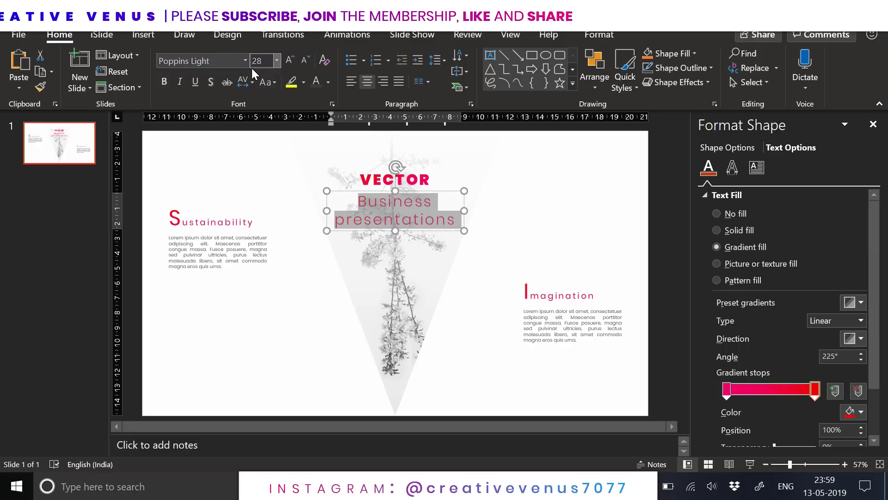
Shrink the subtitle to 14 pt and change it to UPPERCASE
{"action": "left_click", "coordinate": [305, 60]}
{"action": "left_click", "coordinate": [305, 60]}
{"action": "left_click", "coordinate": [305, 60]}
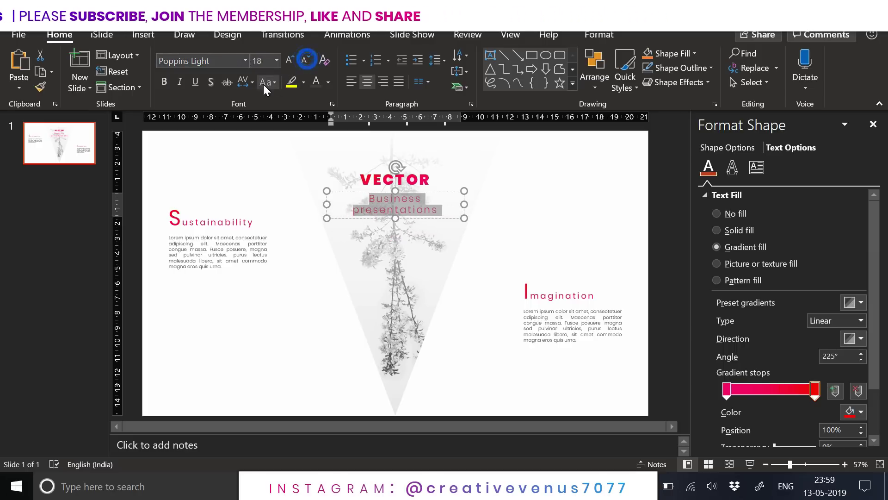
{"action": "left_click", "coordinate": [263, 84]}
{"action": "left_click", "coordinate": [298, 127]}
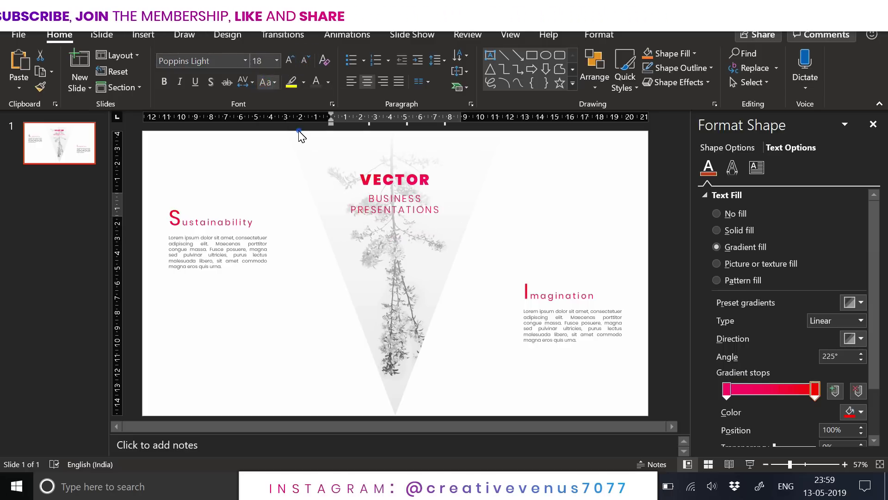
{"action": "left_click", "coordinate": [305, 60]}
{"action": "left_click", "coordinate": [305, 61]}
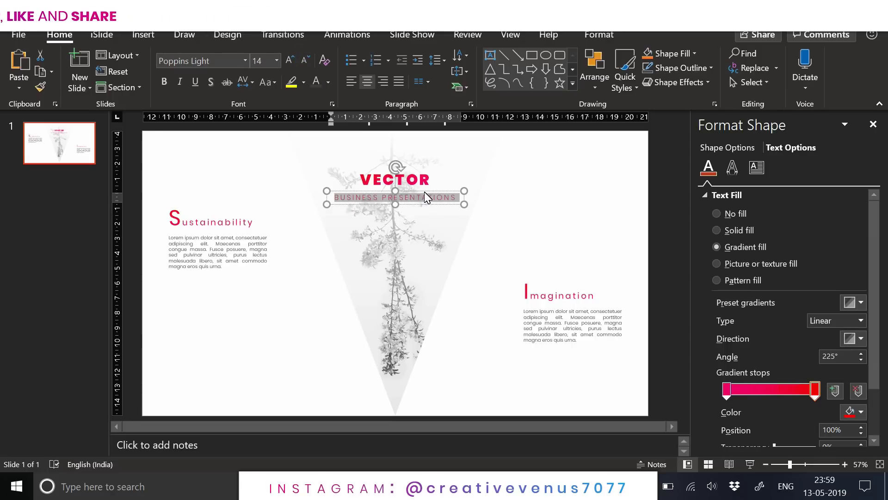
{"action": "key", "text": "Escape"}
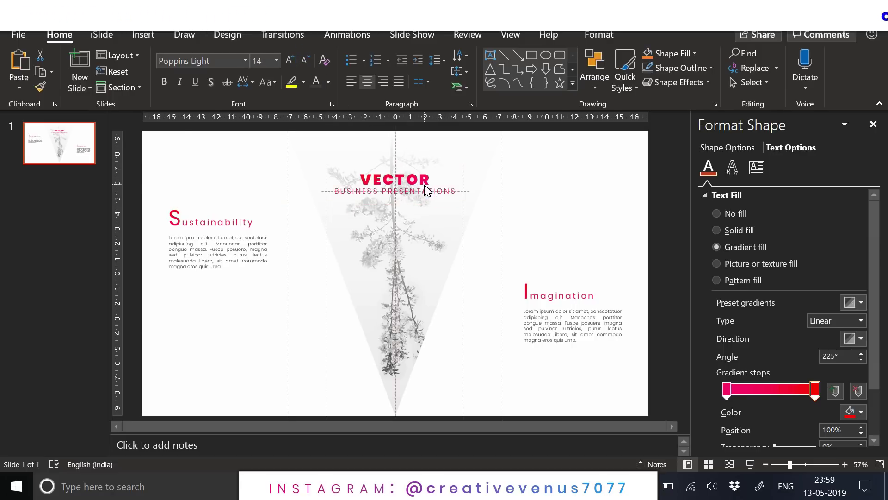
Copy the BUSINESS PRESENTATIONS box and move the duplicate to the top of the slide
{"action": "left_click", "coordinate": [544, 224]}
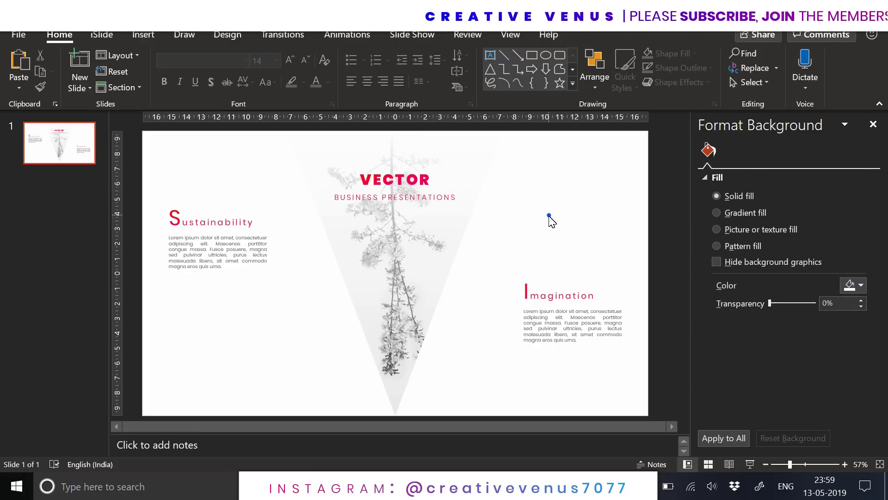
{"action": "left_click", "coordinate": [549, 216]}
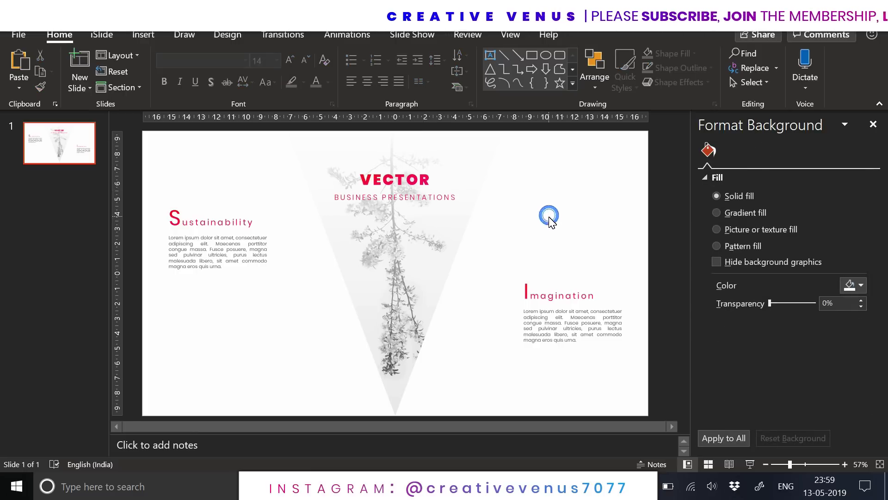
{"action": "left_click", "coordinate": [456, 204]}
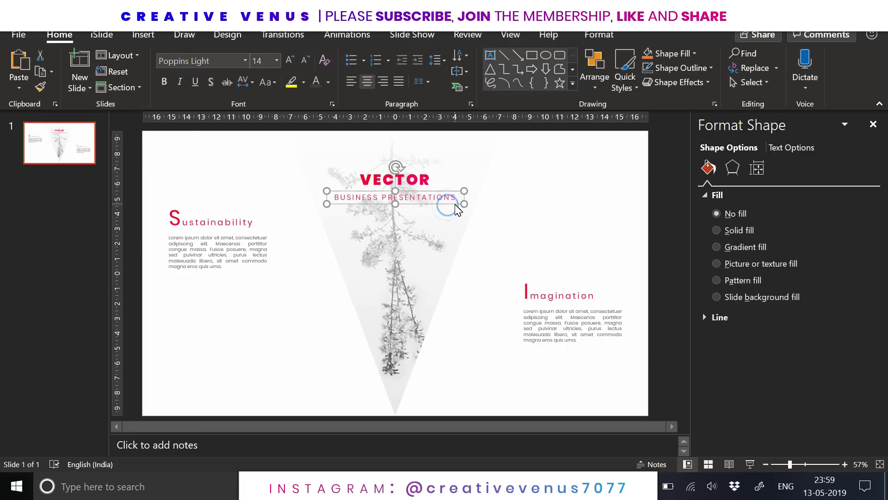
{"action": "key", "text": "ctrl+c"}
{"action": "key", "text": "ctrl+v"}
{"action": "left_click_drag", "start_coordinate": [445, 212], "coordinate": [419, 157]}
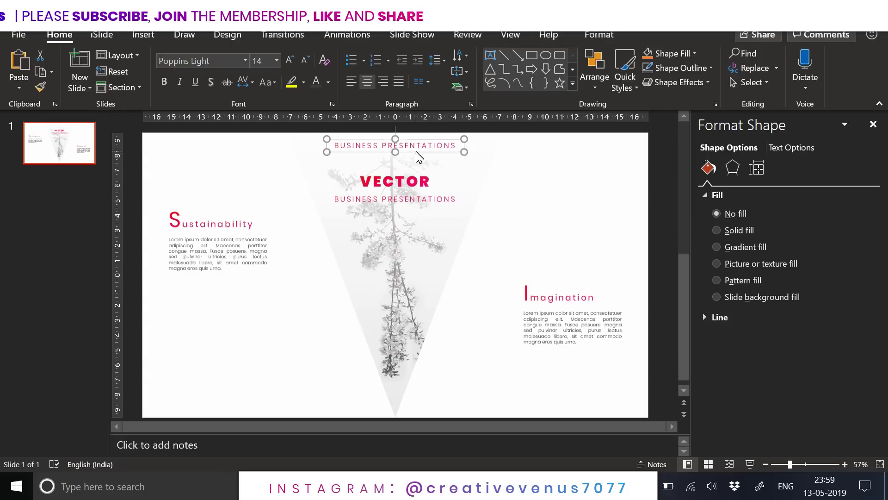
Retype the top copy as 'Creative venus' in UPPERCASE
{"action": "triple_click", "coordinate": [414, 150]}
{"action": "type", "text": "c"}
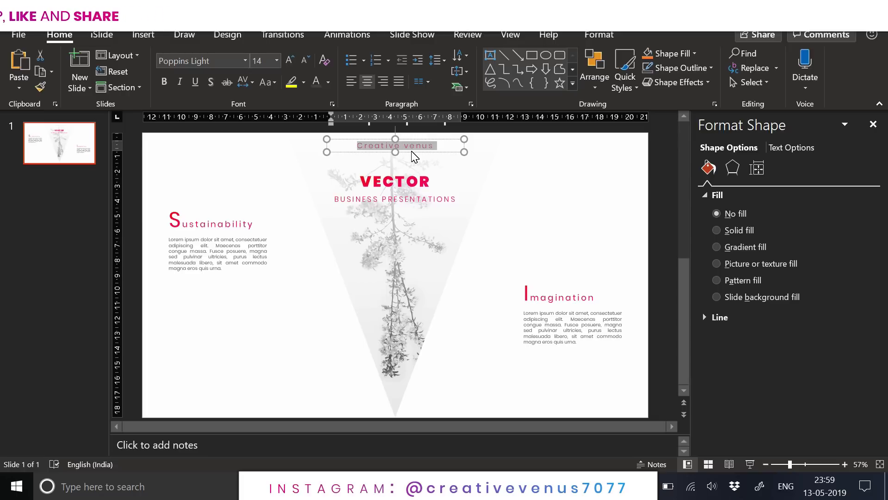
{"action": "left_click", "coordinate": [264, 85]}
{"action": "left_click", "coordinate": [284, 130]}
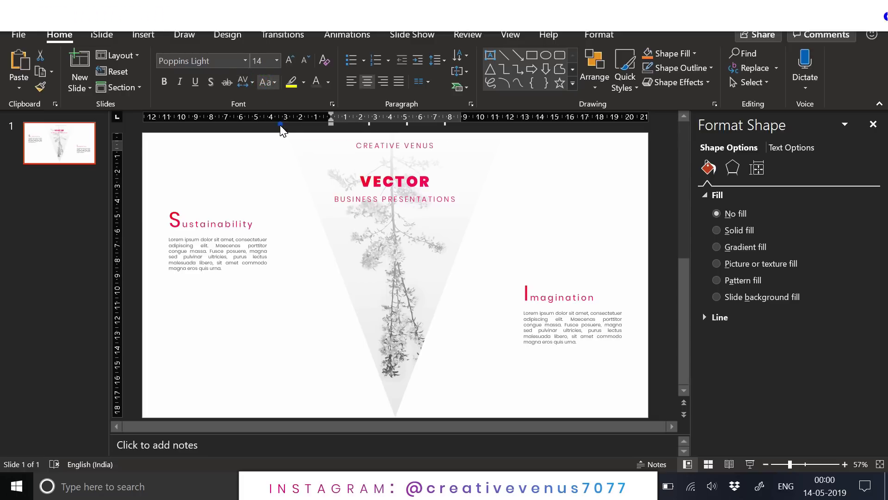
Set the line to 10.5 pt with character spacing expanded by 20 pt
{"action": "left_click", "coordinate": [243, 83]}
{"action": "left_click", "coordinate": [266, 159]}
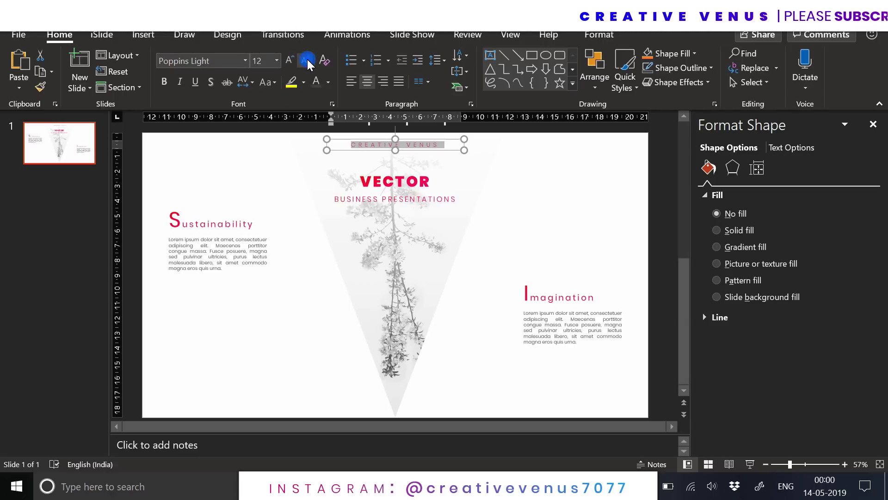
{"action": "left_click", "coordinate": [290, 60]}
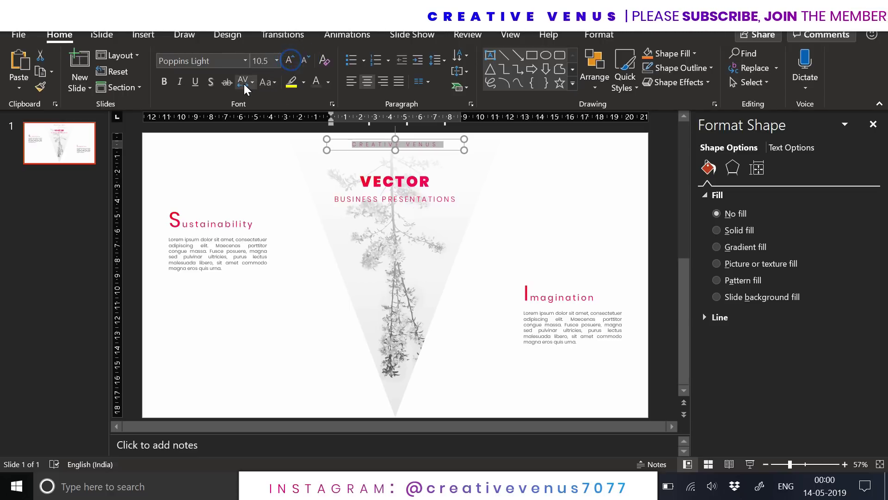
{"action": "left_click", "coordinate": [243, 83]}
{"action": "left_click", "coordinate": [273, 178]}
{"action": "left_click", "coordinate": [421, 171]}
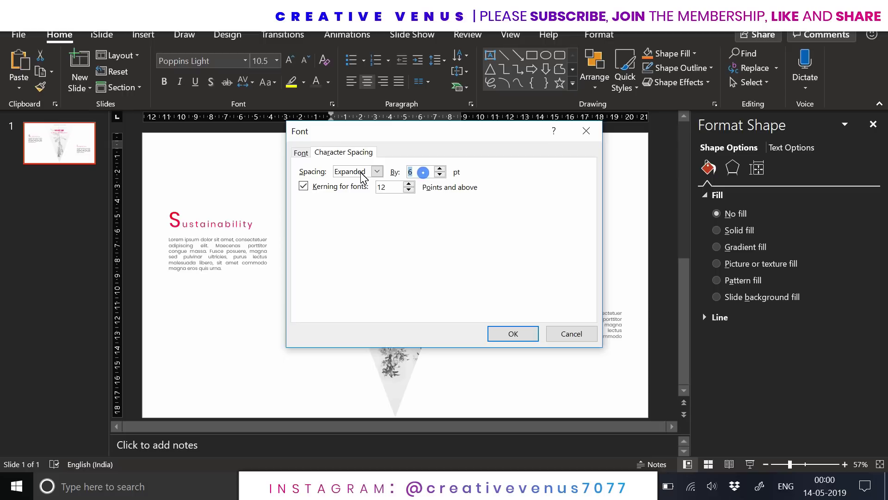
{"action": "type", "text": "20"}
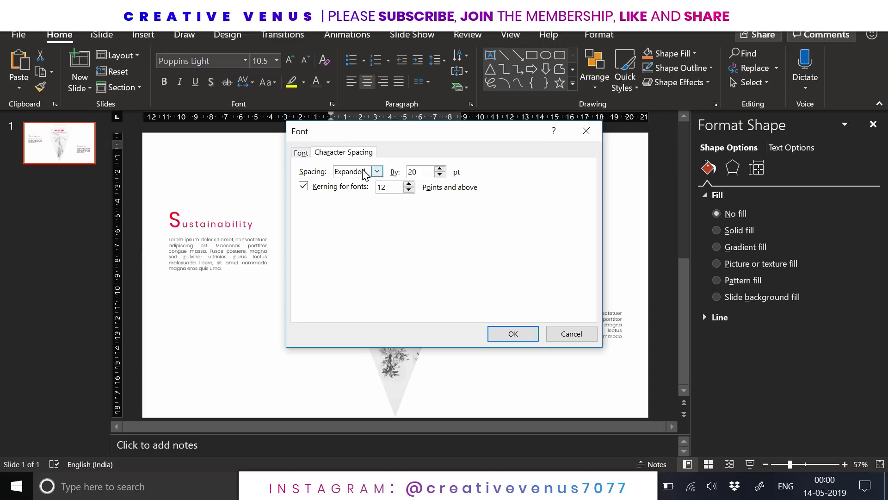
{"action": "key", "text": "Return"}
Widen the CREATIVE VENUS box to one line and centre it horizontally on the slide
{"action": "left_click_drag", "start_coordinate": [464, 156], "coordinate": [483, 152]}
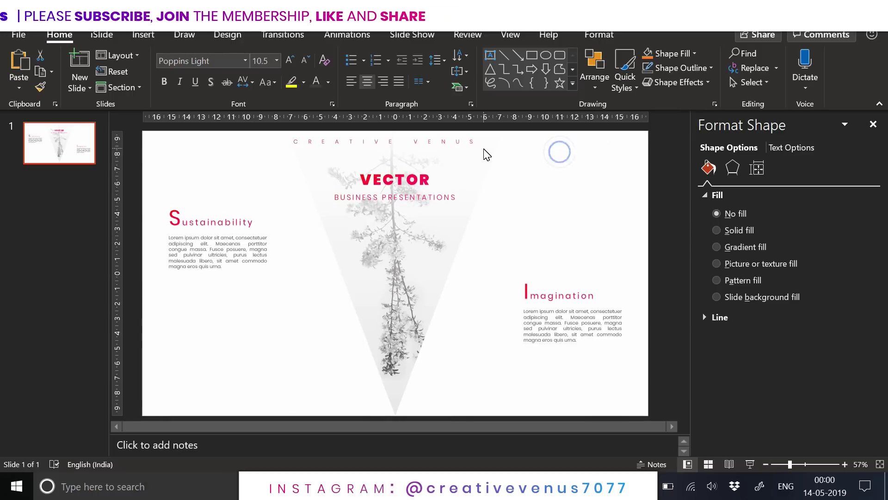
{"action": "left_click", "coordinate": [599, 35]}
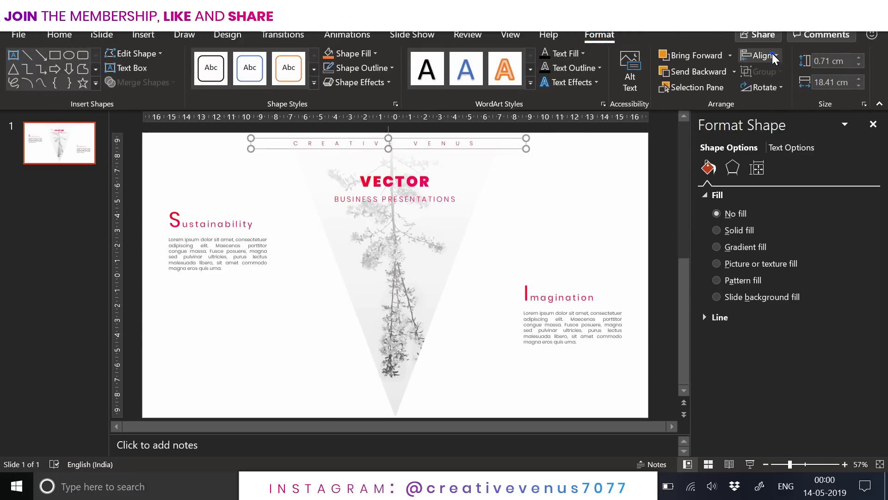
{"action": "left_click", "coordinate": [759, 55]}
{"action": "left_click", "coordinate": [771, 87]}
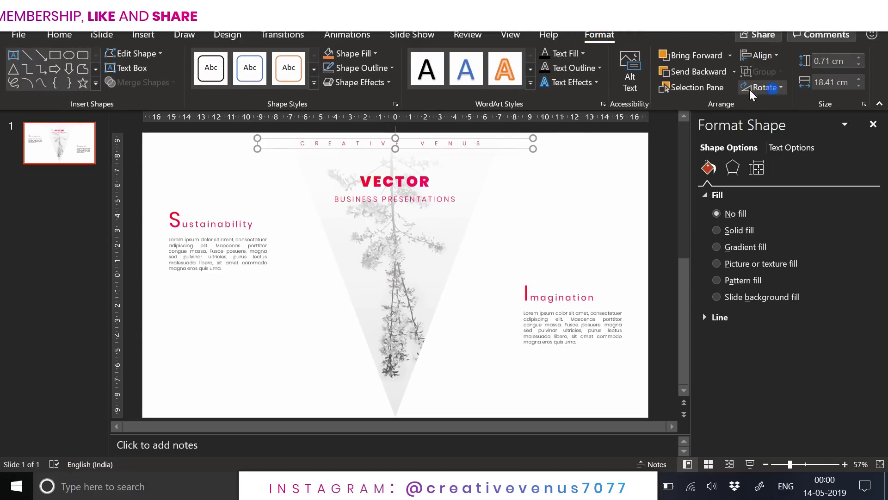
{"action": "left_click", "coordinate": [576, 200]}
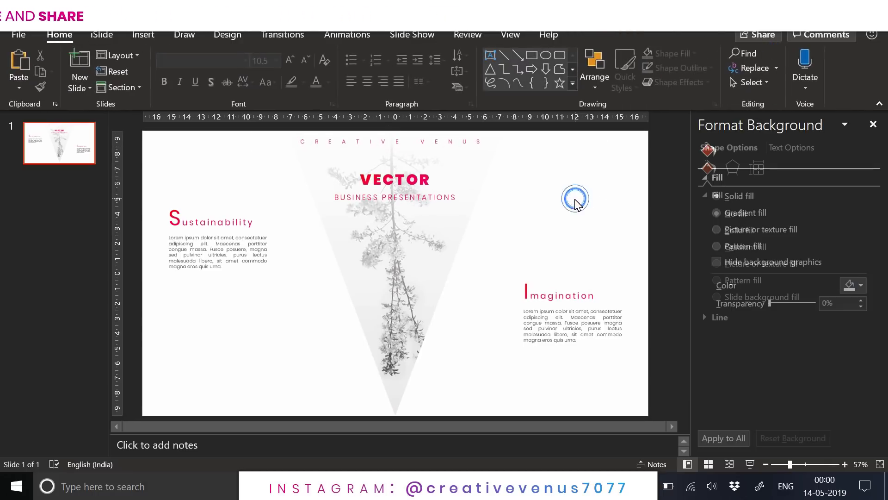
Draw a donut shape on the slide's left side and send it behind the tree image
{"action": "left_click", "coordinate": [138, 36]}
{"action": "left_click", "coordinate": [213, 83]}
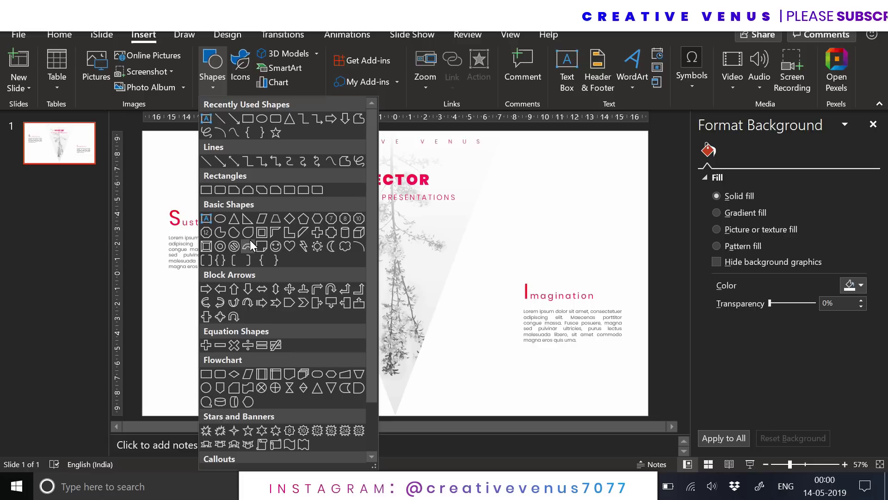
{"action": "left_click", "coordinate": [220, 246]}
{"action": "mouse_move", "coordinate": [311, 273]}
{"action": "left_mouse_down"}
{"action": "mouse_move", "coordinate": [355, 318]}
{"action": "mouse_move", "coordinate": [335, 327]}
{"action": "left_mouse_up"}
{"action": "right_click", "coordinate": [336, 328]}
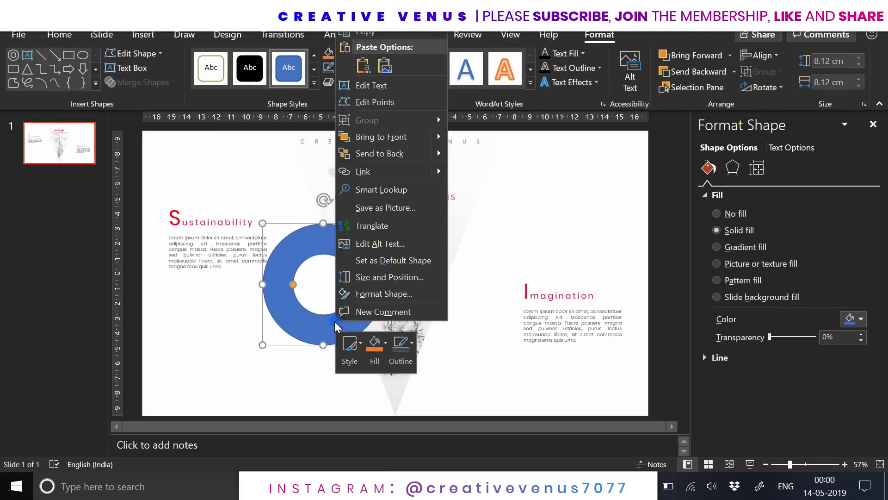
{"action": "left_click", "coordinate": [379, 154]}
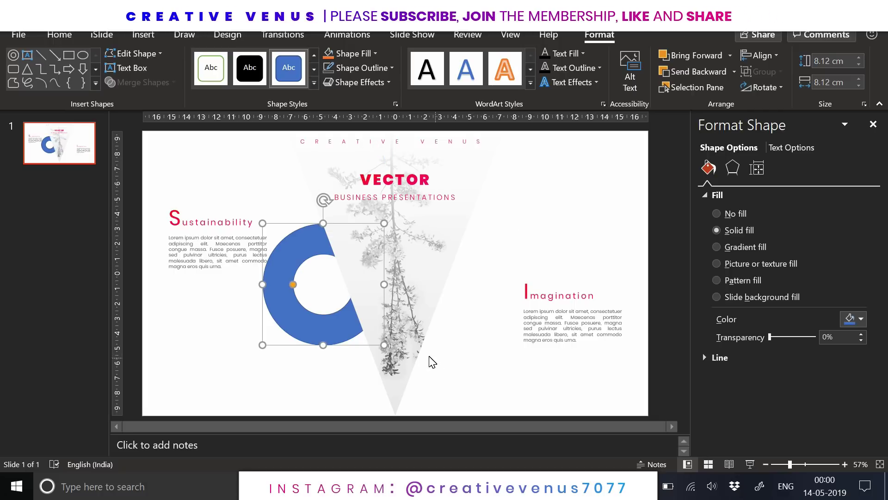
Remove the donut's fill and give it a light grey outline
{"action": "left_click", "coordinate": [735, 214]}
{"action": "left_click", "coordinate": [715, 319]}
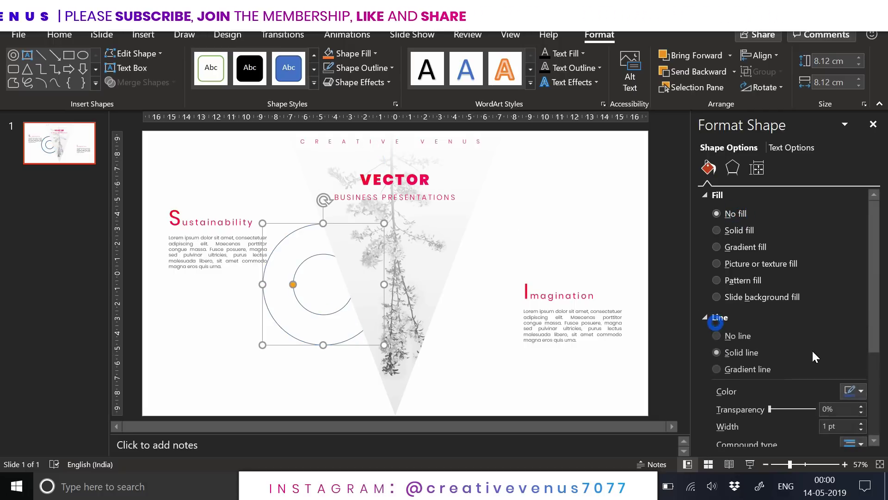
{"action": "left_click", "coordinate": [854, 391]}
{"action": "left_click", "coordinate": [778, 278]}
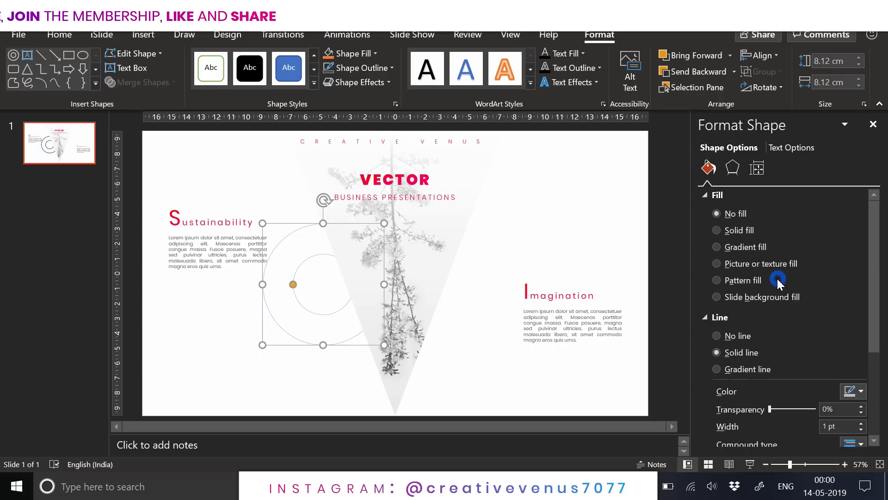
{"action": "left_click", "coordinate": [861, 393]}
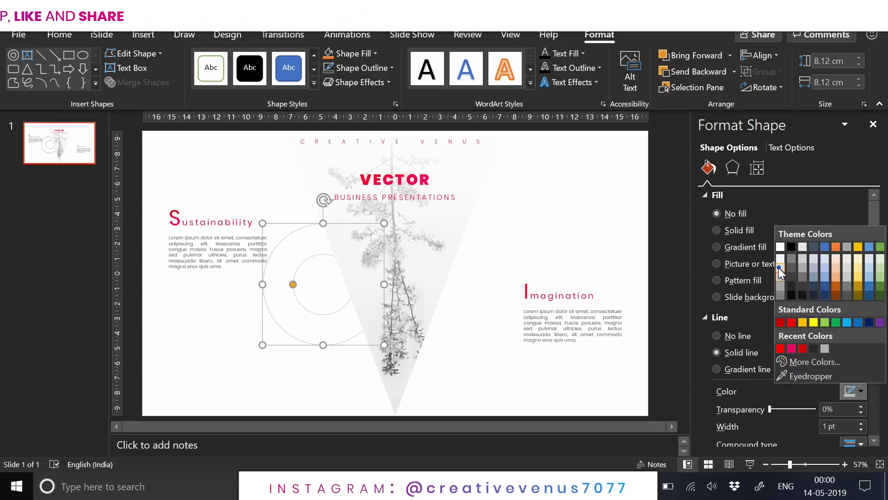
{"action": "left_click", "coordinate": [779, 268]}
{"action": "left_click", "coordinate": [877, 277]}
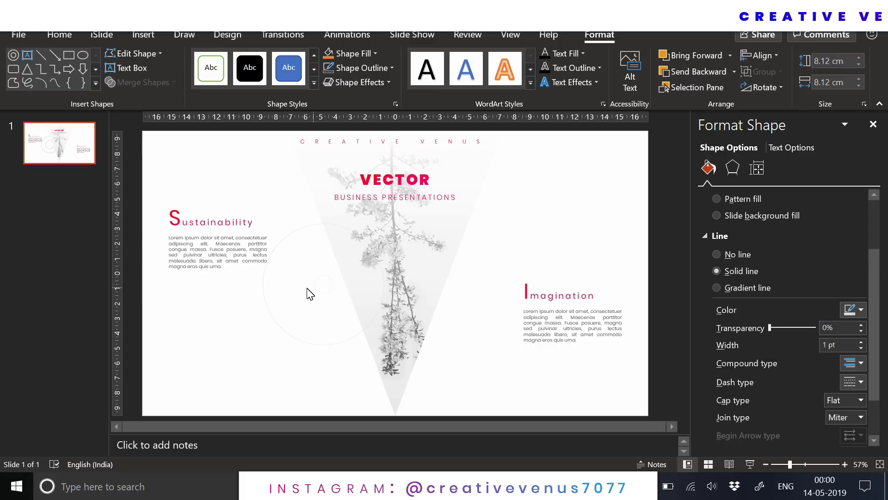
{"action": "left_click", "coordinate": [292, 387]}
Thin the circle outline to 0.25 pt
{"action": "left_click", "coordinate": [319, 345]}
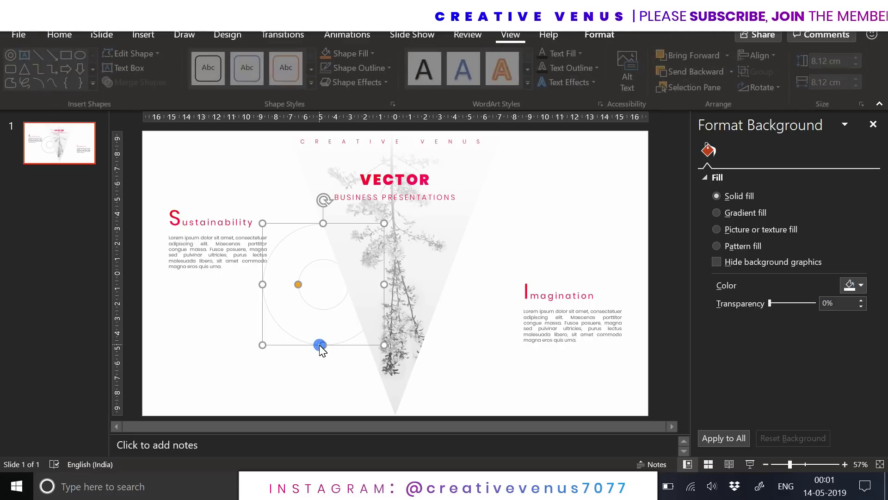
{"action": "right_click", "coordinate": [319, 345]}
{"action": "left_click", "coordinate": [307, 343]}
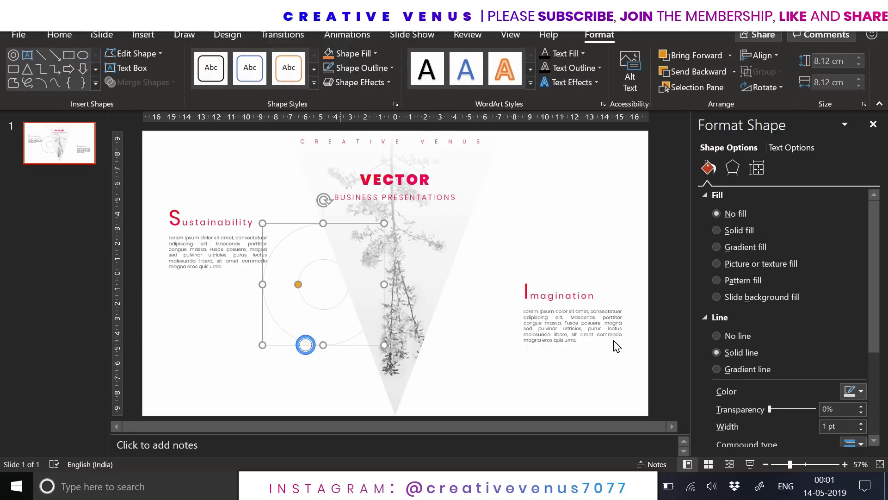
{"action": "left_click", "coordinate": [861, 430]}
{"action": "left_click", "coordinate": [861, 430]}
{"action": "left_click", "coordinate": [861, 430]}
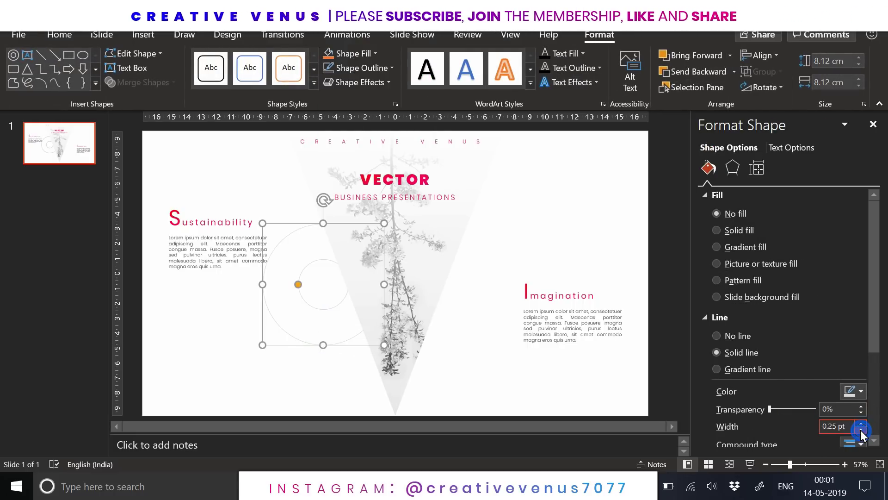
Duplicate the circle, shrink it to 6.52 cm beside Imagination, and send it to back
{"action": "key", "text": "ctrl+c"}
{"action": "key", "text": "ctrl+v"}
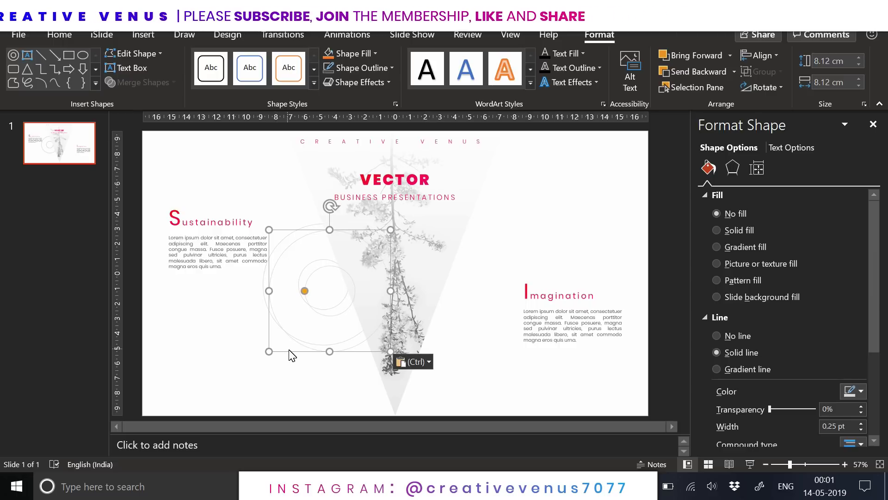
{"action": "left_click_drag", "start_coordinate": [279, 353], "coordinate": [415, 407]}
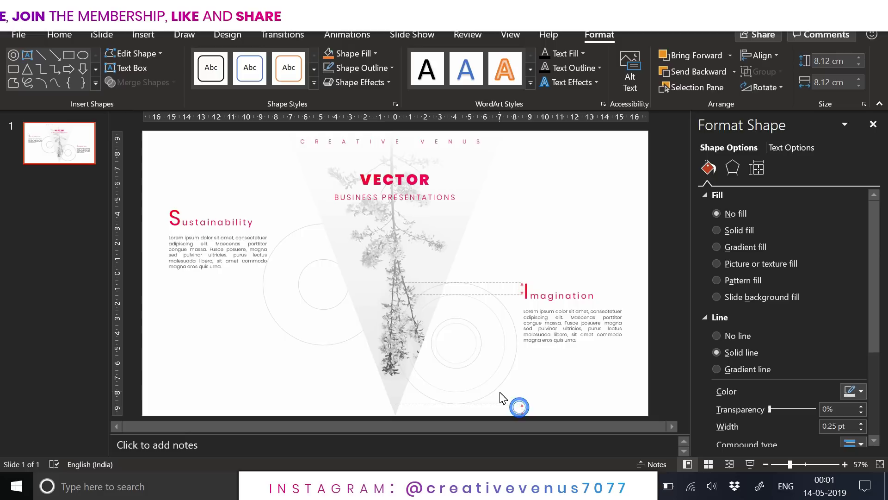
{"action": "left_click_drag", "start_coordinate": [519, 406], "coordinate": [507, 393]}
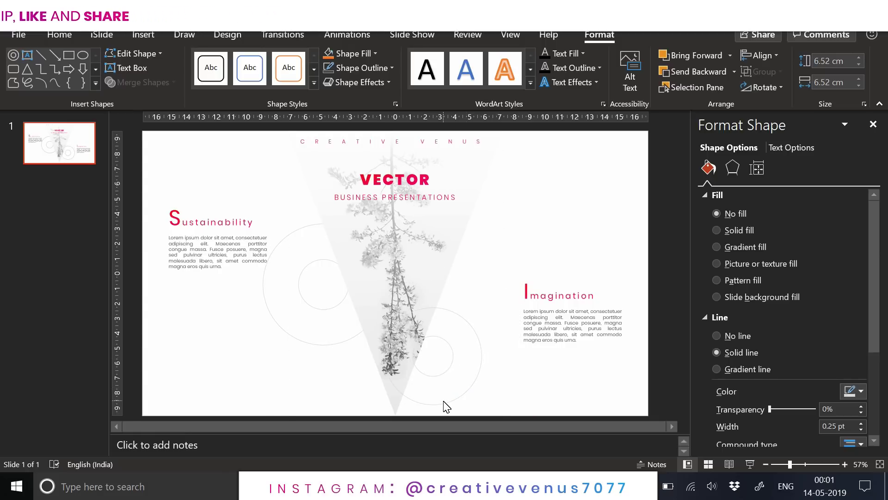
{"action": "right_click", "coordinate": [447, 402]}
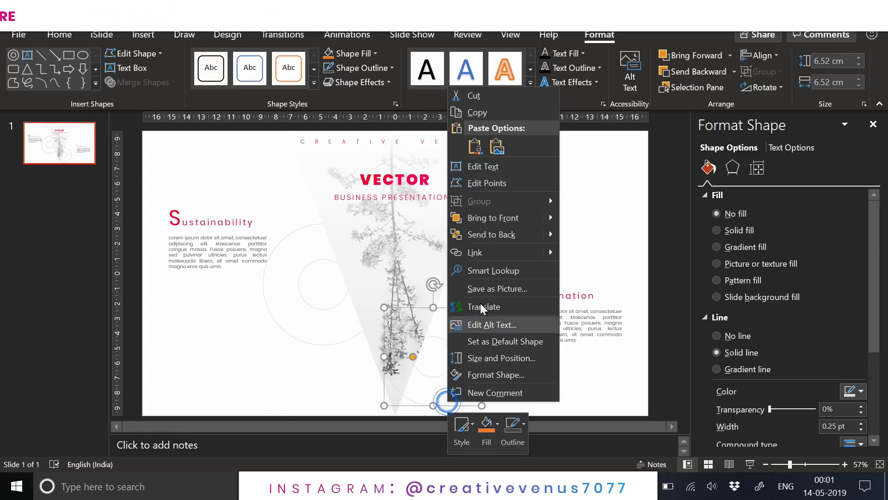
{"action": "left_click", "coordinate": [475, 235]}
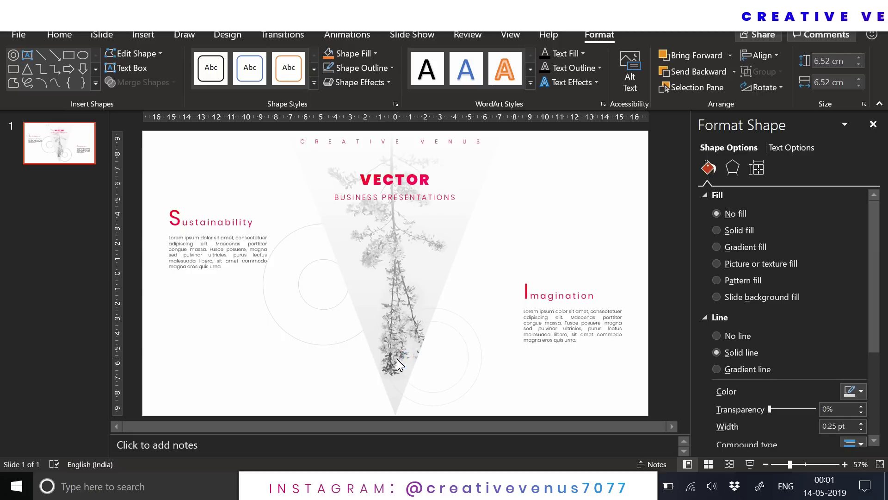
{"action": "left_click", "coordinate": [518, 376]}
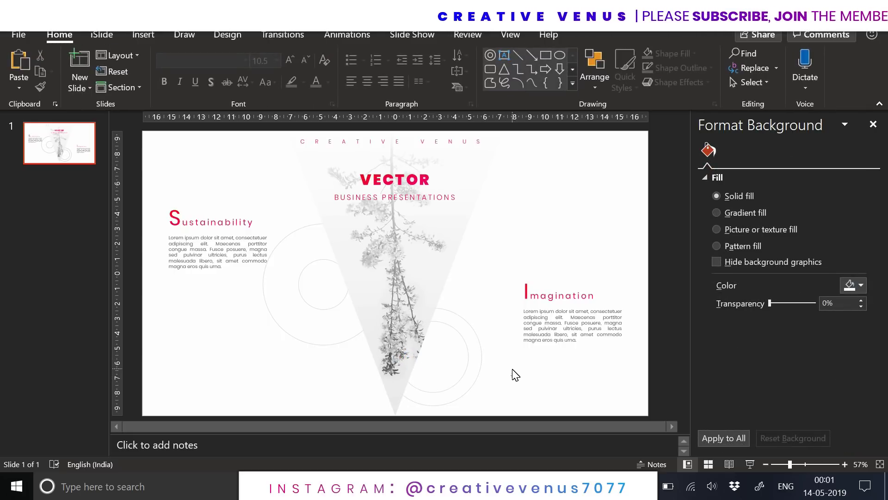
{"action": "left_click", "coordinate": [290, 334]}
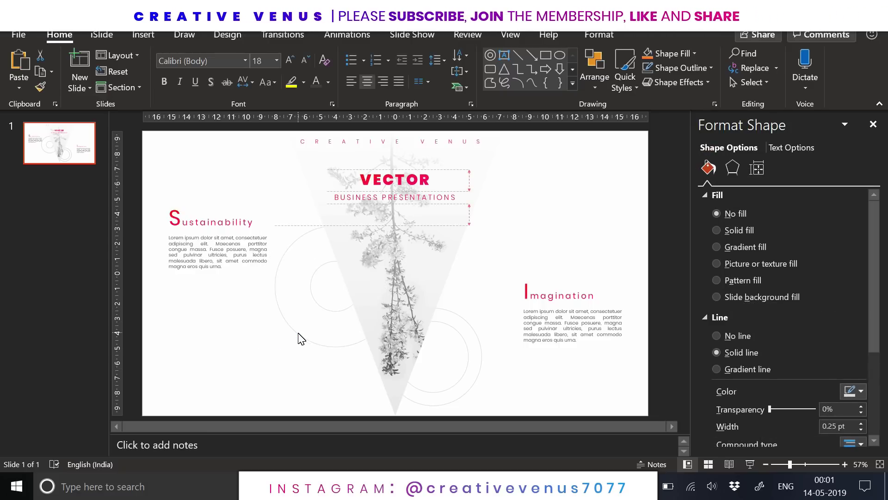
{"action": "left_click", "coordinate": [269, 357]}
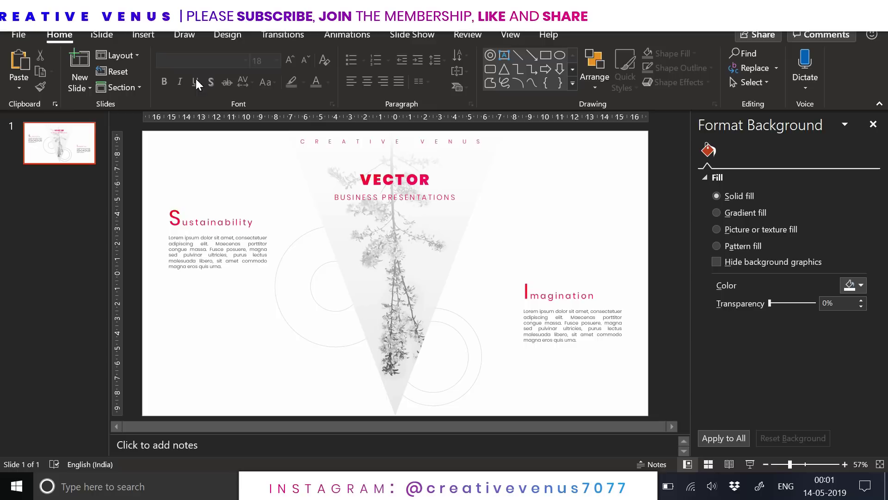
Add a new slide 2 and draw a tall rectangle along its right edge
{"action": "left_click", "coordinate": [81, 154]}
{"action": "key", "text": "Return"}
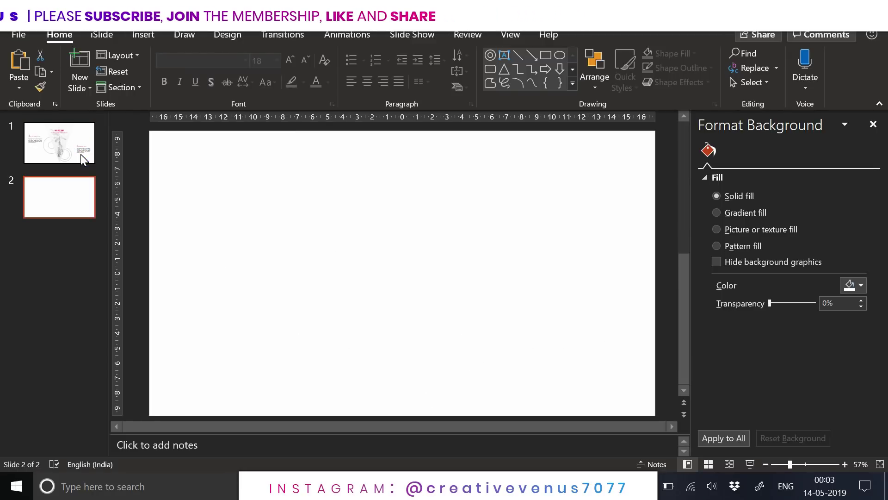
{"action": "left_click", "coordinate": [143, 35]}
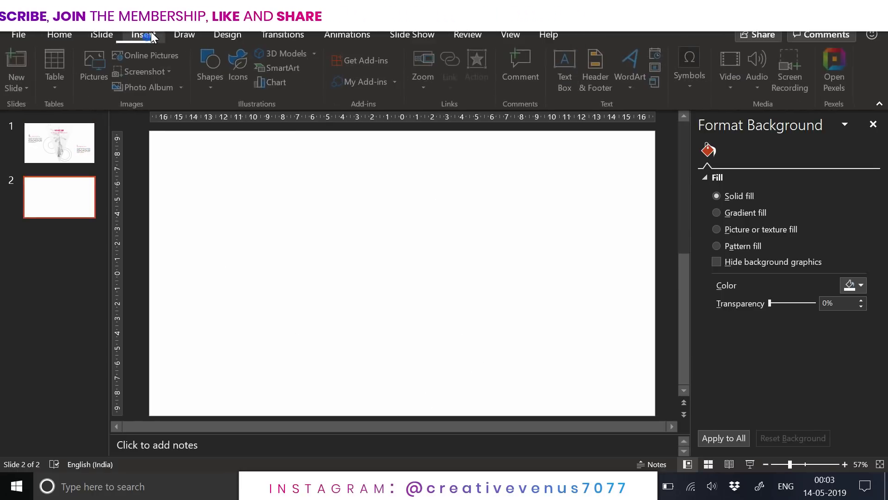
{"action": "left_click", "coordinate": [207, 88]}
{"action": "left_click", "coordinate": [261, 119]}
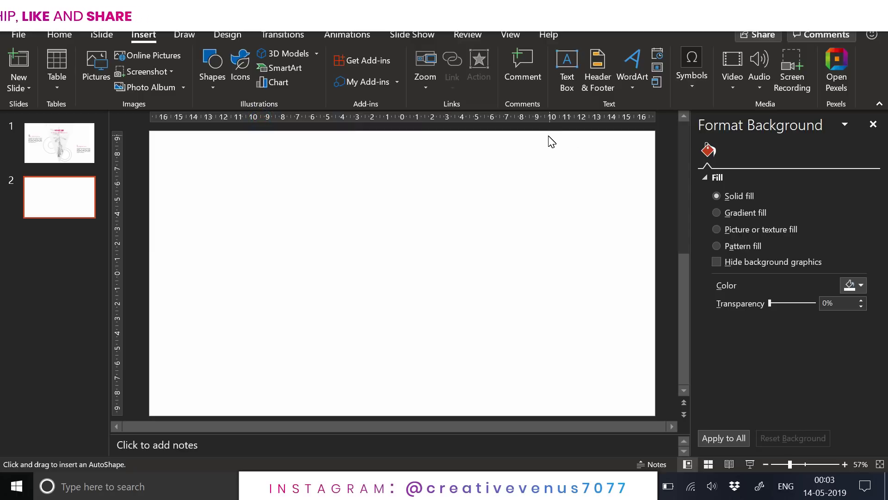
{"action": "mouse_move", "coordinate": [537, 133]}
{"action": "left_mouse_down"}
{"action": "mouse_move", "coordinate": [631, 286]}
{"action": "mouse_move", "coordinate": [653, 416]}
{"action": "left_mouse_up"}
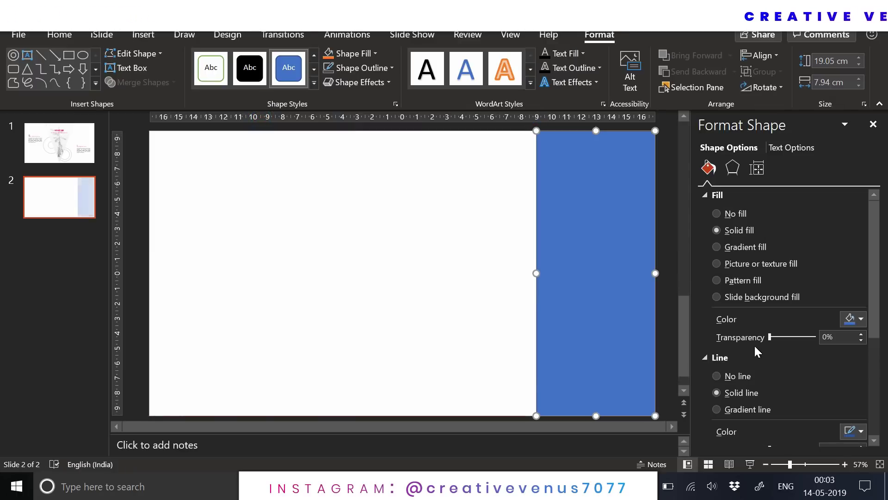
Fill the rectangle with the blooming flowers image, offsetting the photo left to -32%
{"action": "left_click", "coordinate": [735, 263]}
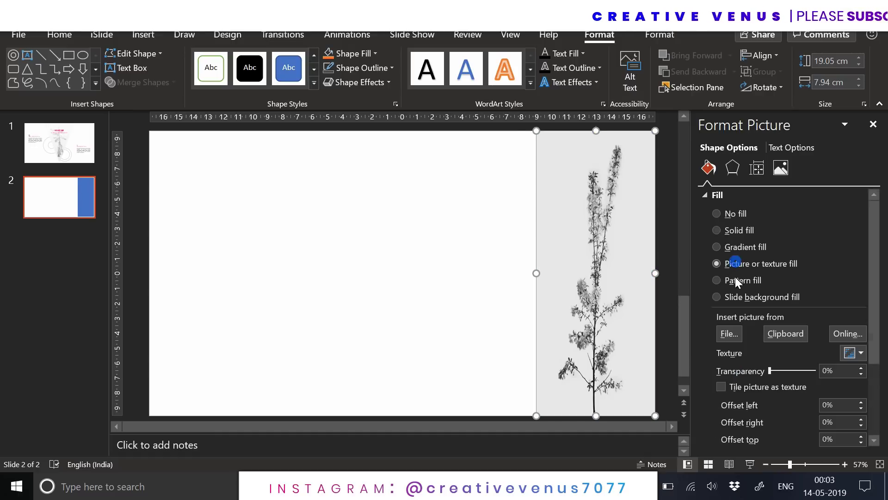
{"action": "left_click", "coordinate": [738, 334]}
{"action": "left_click", "coordinate": [318, 261]}
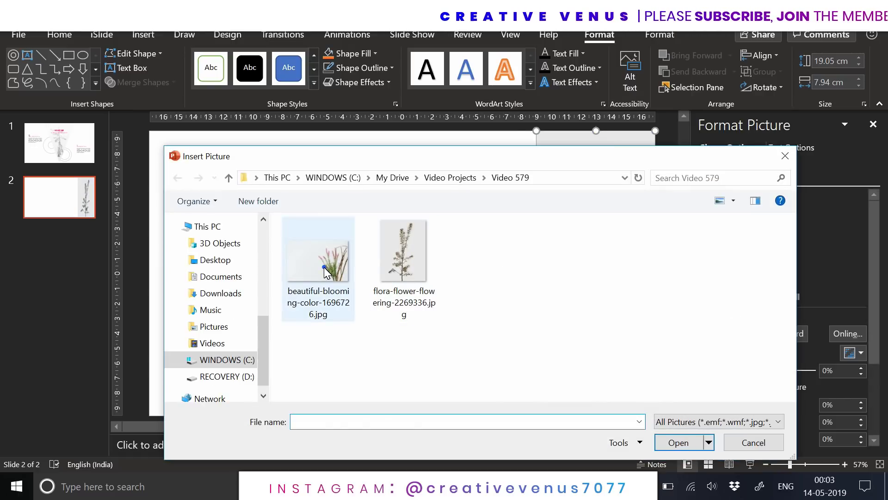
{"action": "left_click", "coordinate": [683, 433]}
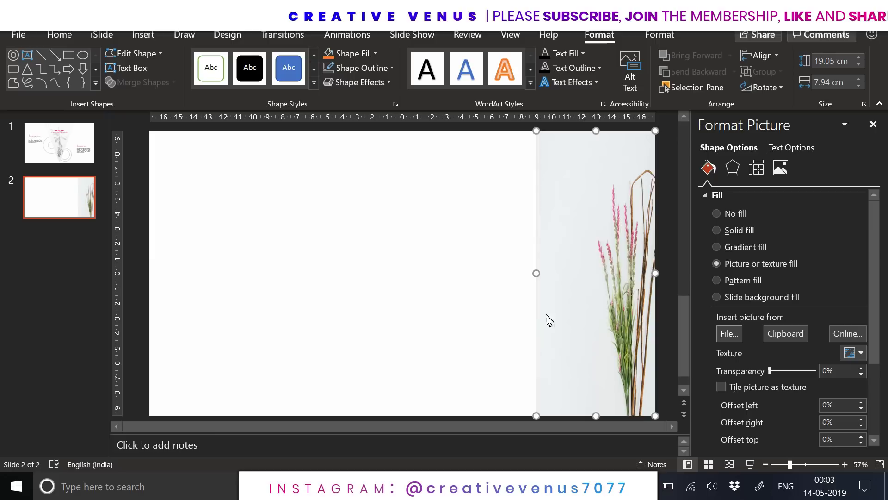
{"action": "left_click_drag", "start_coordinate": [536, 273], "coordinate": [523, 273]}
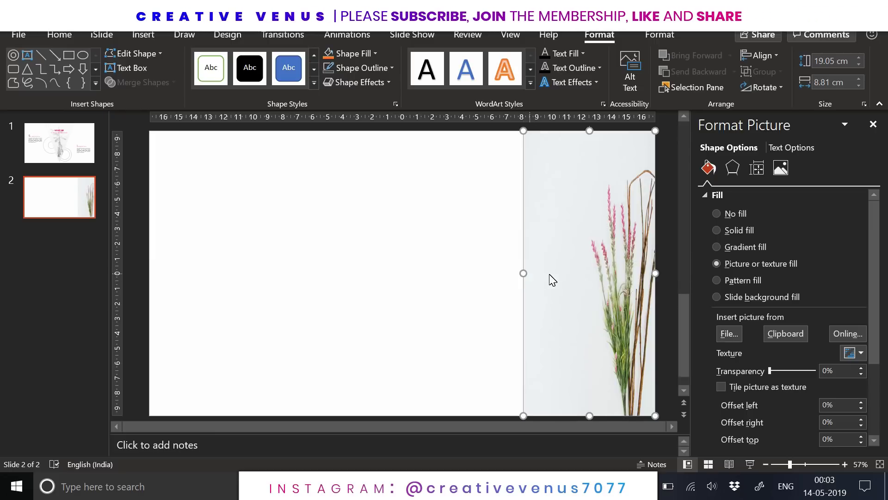
{"action": "scroll", "coordinate": [884, 362], "scroll_direction": "down", "scroll_amount": 2}
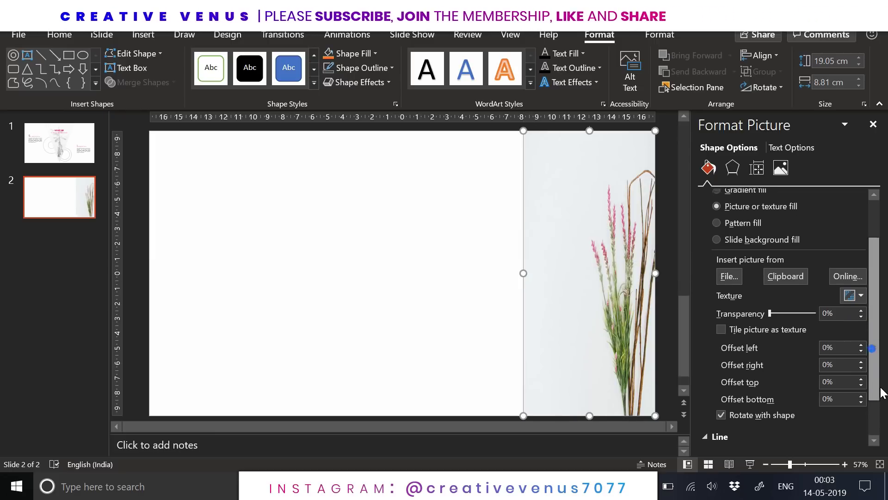
{"action": "left_click", "coordinate": [860, 349]}
{"action": "left_click_drag", "start_coordinate": [858, 351], "coordinate": [858, 351]}
Recolour the flower picture to Grayscale
{"action": "left_click", "coordinate": [452, 306]}
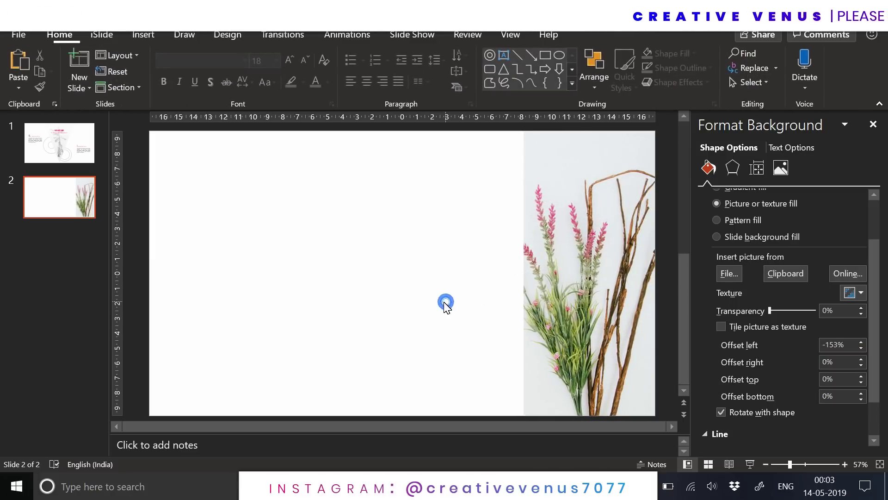
{"action": "left_click", "coordinate": [580, 277]}
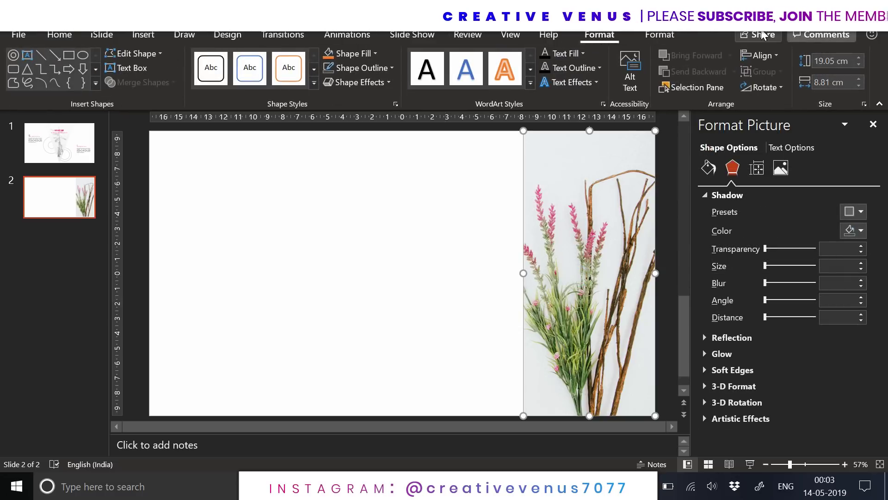
{"action": "left_click", "coordinate": [659, 35]}
{"action": "left_click", "coordinate": [121, 55]}
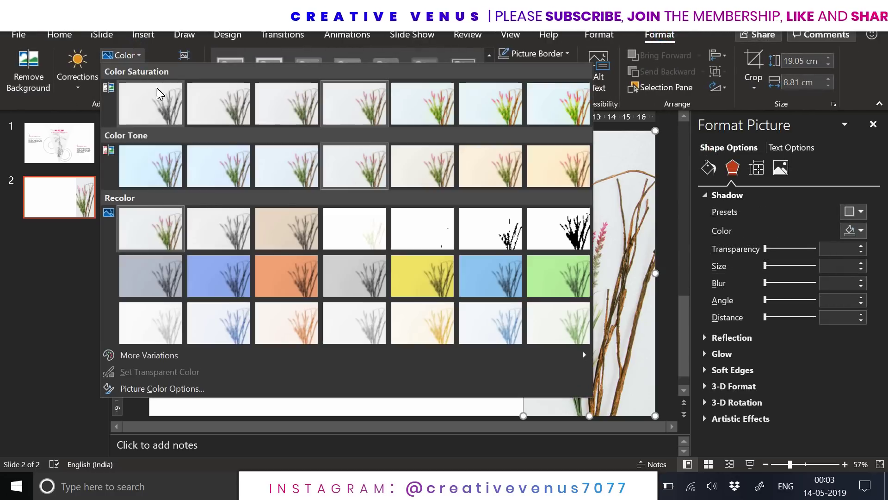
{"action": "left_click", "coordinate": [225, 239]}
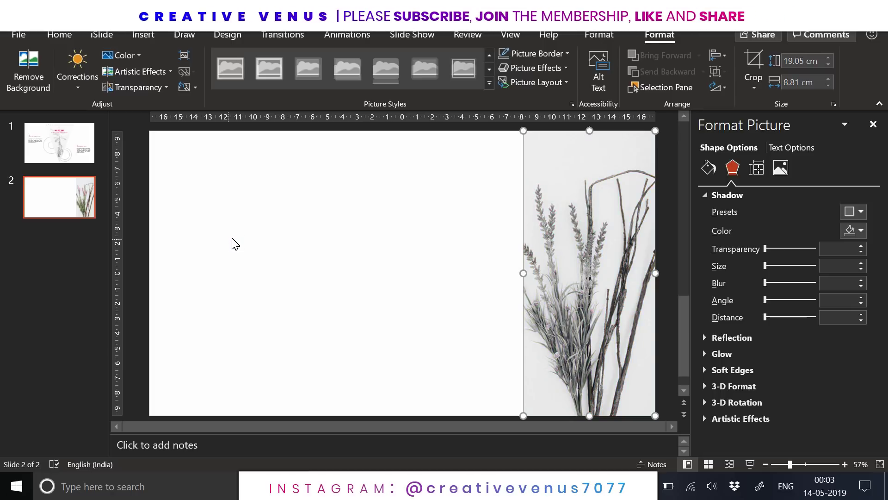
{"action": "left_click", "coordinate": [307, 232]}
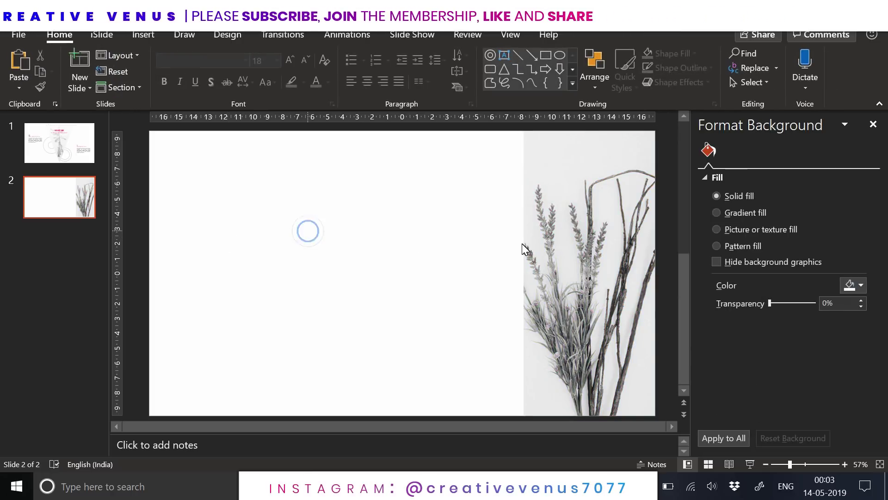
{"action": "left_click", "coordinate": [543, 248]}
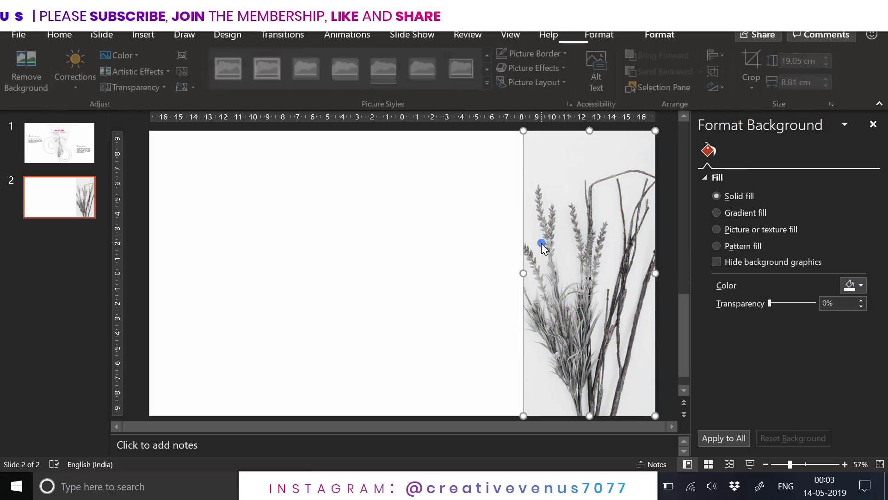
Paste a copy of the shape over the photo and switch it to a gradient fill
{"action": "key", "text": "ctrl+v"}
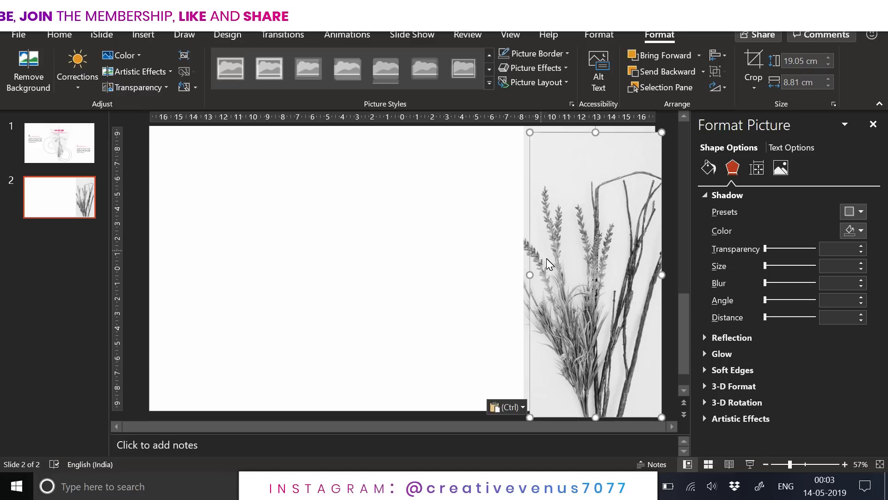
{"action": "left_click_drag", "start_coordinate": [562, 258], "coordinate": [561, 257]}
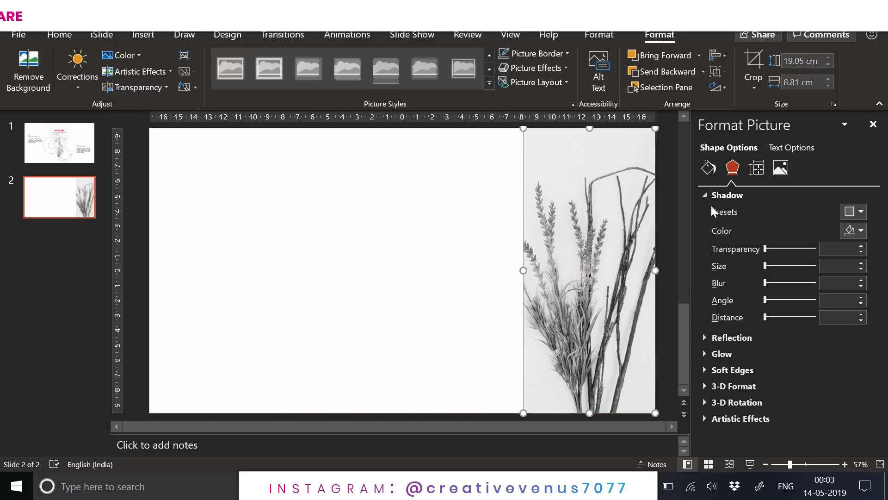
{"action": "left_click", "coordinate": [709, 168]}
{"action": "left_click", "coordinate": [732, 231]}
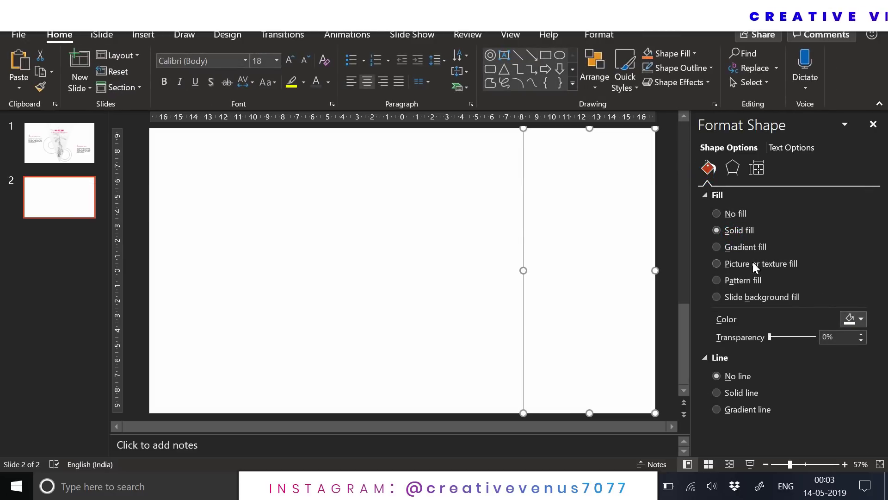
{"action": "left_click", "coordinate": [746, 249]}
Make both gradient stops white, with the end stop at 100%
{"action": "left_click", "coordinate": [860, 410]}
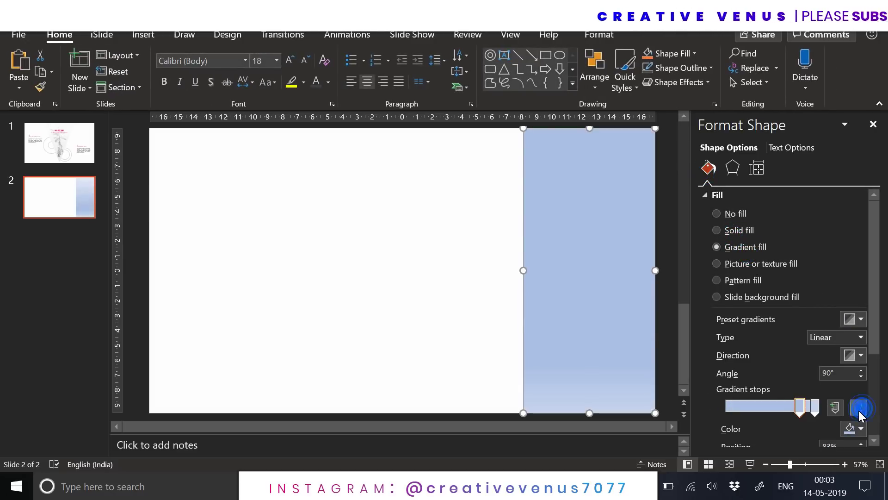
{"action": "left_click", "coordinate": [858, 428]}
{"action": "left_click", "coordinate": [782, 284]}
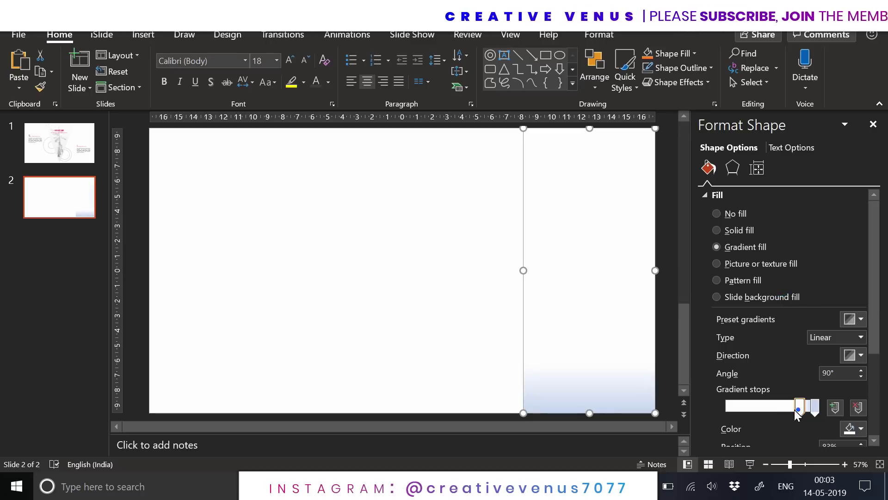
{"action": "left_click_drag", "start_coordinate": [797, 413], "coordinate": [815, 407]}
{"action": "left_click", "coordinate": [853, 428]}
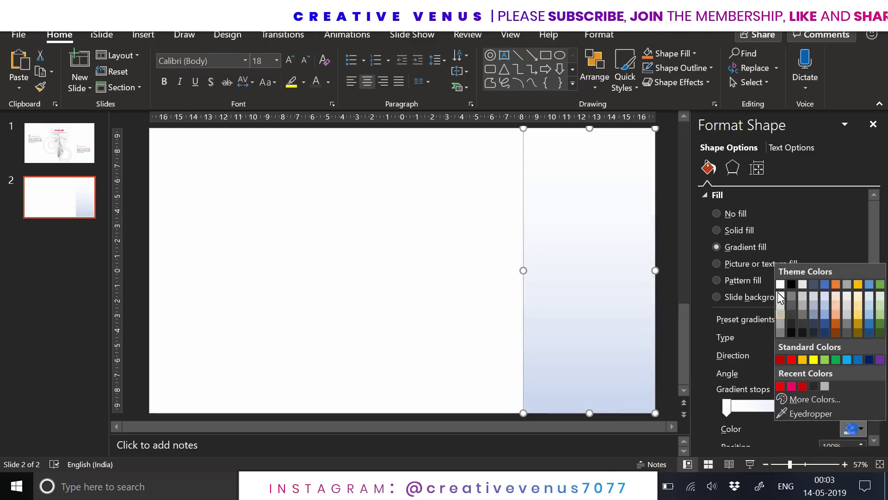
{"action": "left_click", "coordinate": [781, 284]}
Raise the white overlay's transparency to 74%
{"action": "scroll", "coordinate": [777, 389], "scroll_direction": "down", "scroll_amount": 3}
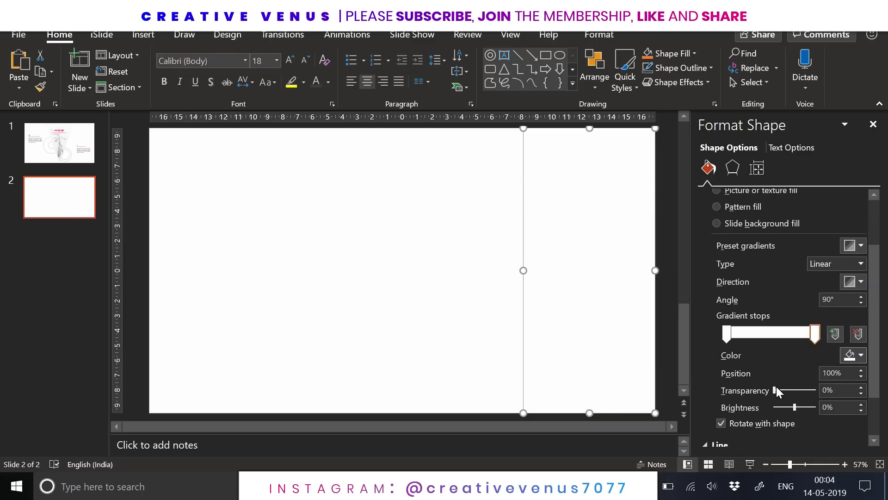
{"action": "left_click_drag", "start_coordinate": [776, 389], "coordinate": [805, 391]}
{"action": "left_click", "coordinate": [410, 306]}
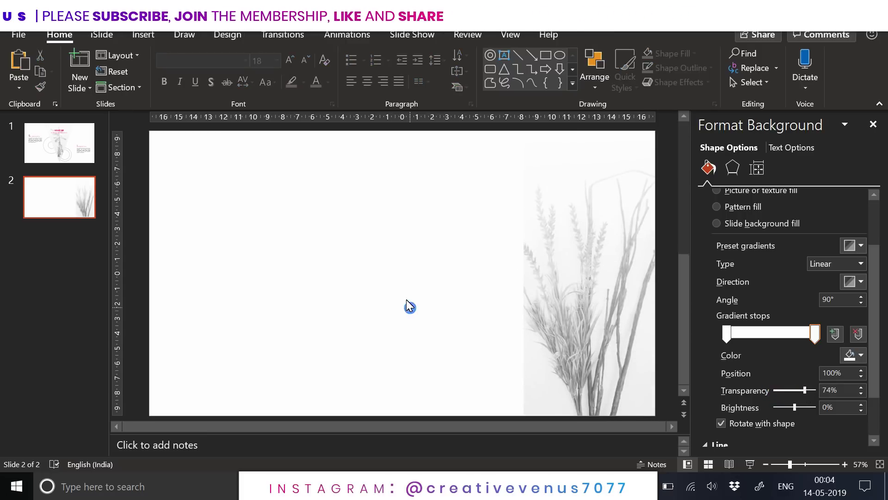
{"action": "left_click", "coordinate": [588, 256]}
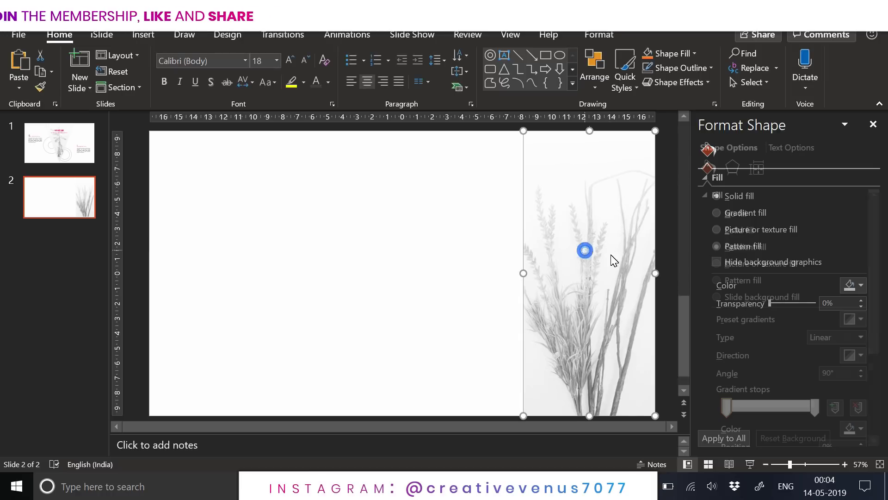
{"action": "left_click", "coordinate": [348, 309]}
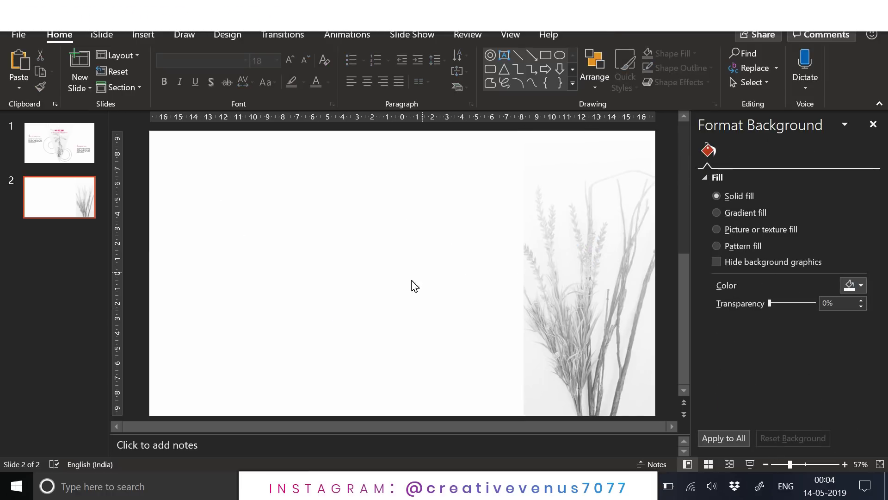
Add a top-left text box reading 'Creative venus' in Poppins Light
{"action": "left_click", "coordinate": [144, 35]}
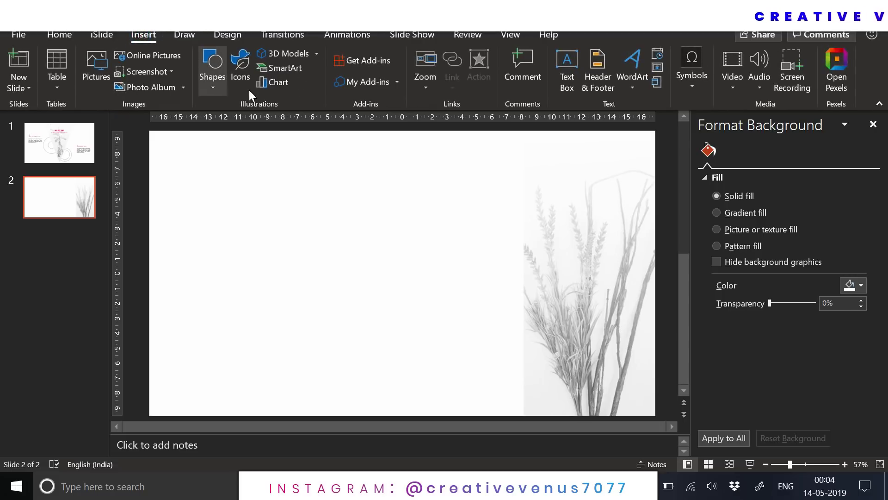
{"action": "left_click_drag", "start_coordinate": [164, 180], "coordinate": [268, 189]}
{"action": "type", "text": "crea"}
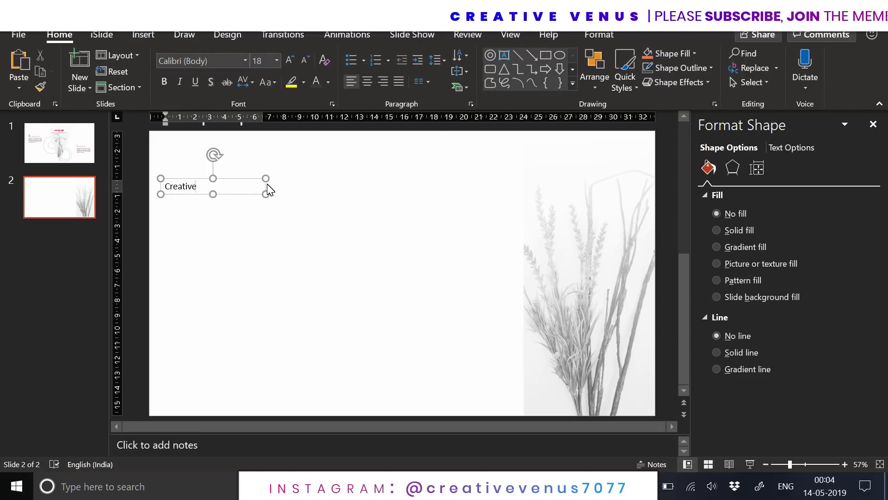
{"action": "key", "text": "ctrl+a"}
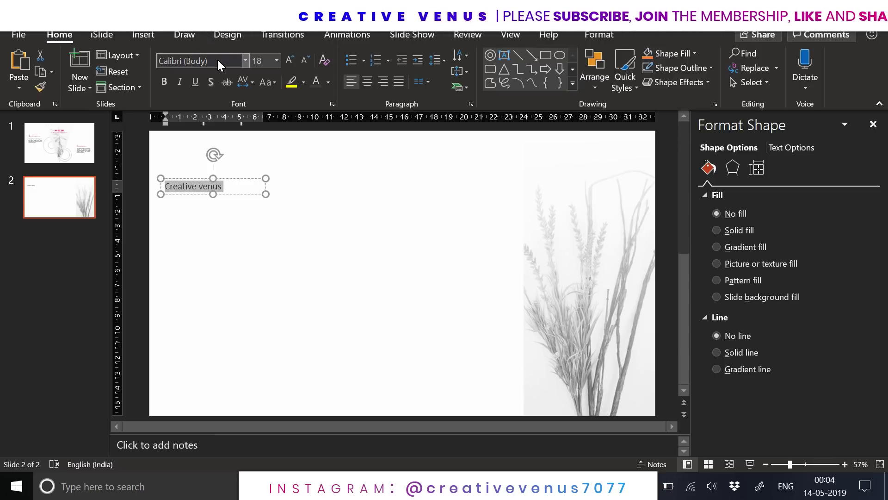
{"action": "left_click", "coordinate": [217, 59]}
{"action": "type", "text": "Poppins Light"}
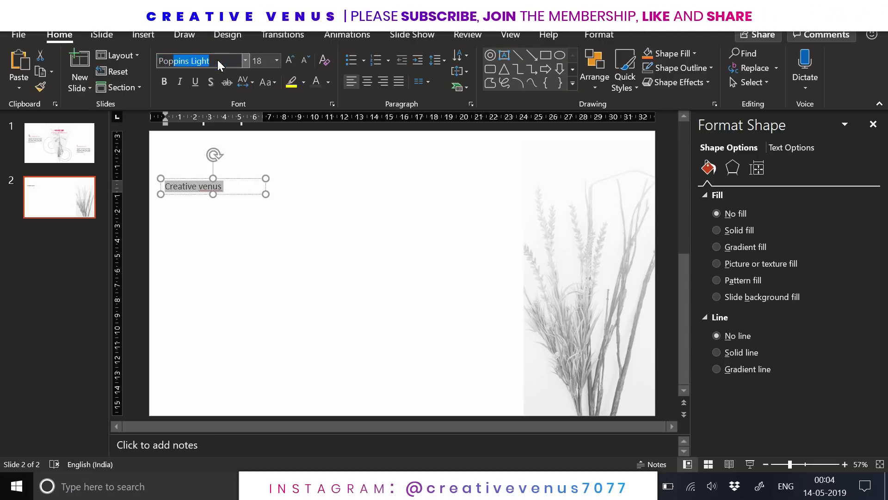
{"action": "key", "text": "Return"}
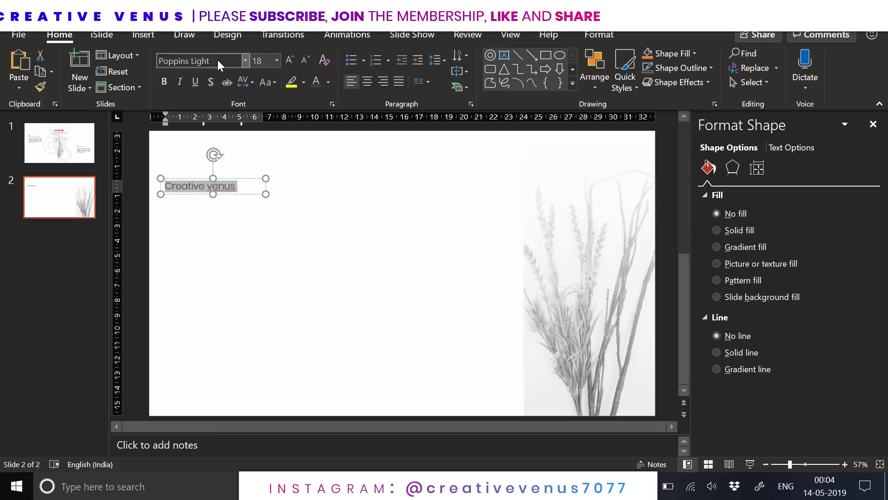
Set the label to 14 pt with Loose character spacing and UPPERCASE
{"action": "left_click", "coordinate": [305, 59]}
{"action": "left_click", "coordinate": [305, 59]}
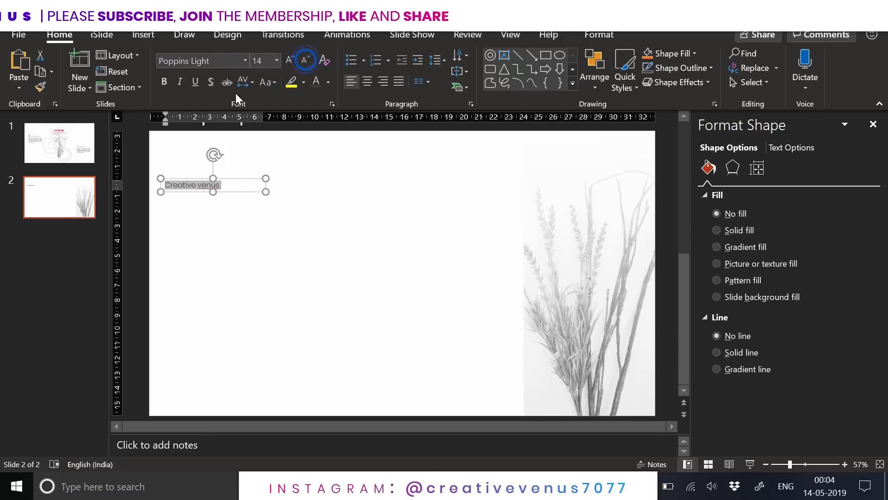
{"action": "left_click", "coordinate": [244, 82]}
{"action": "left_click", "coordinate": [251, 137]}
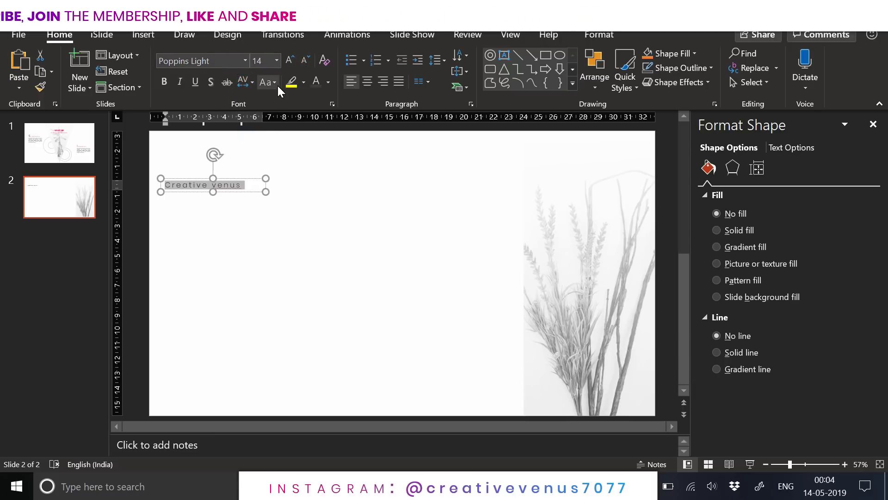
{"action": "left_click", "coordinate": [276, 83]}
{"action": "left_click", "coordinate": [276, 126]}
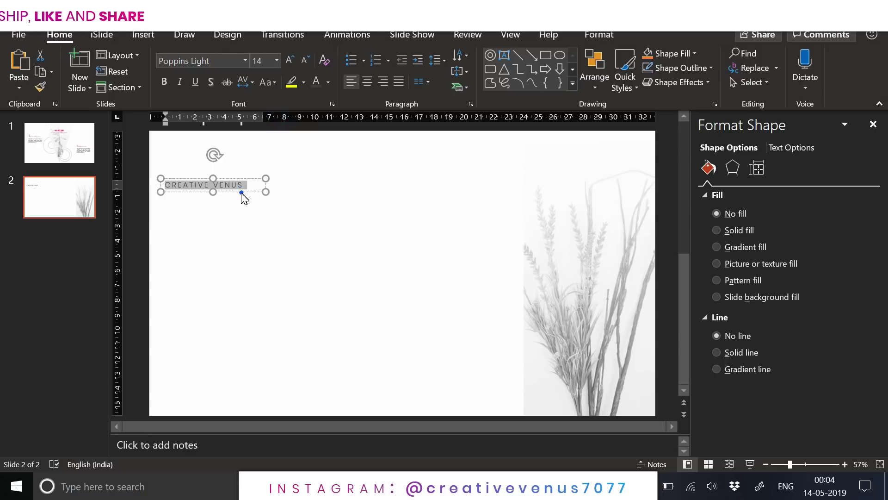
Fill the CREATIVE VENUS text with a pink-to-red gradient
{"action": "left_click", "coordinate": [241, 192]}
{"action": "left_click", "coordinate": [327, 83]}
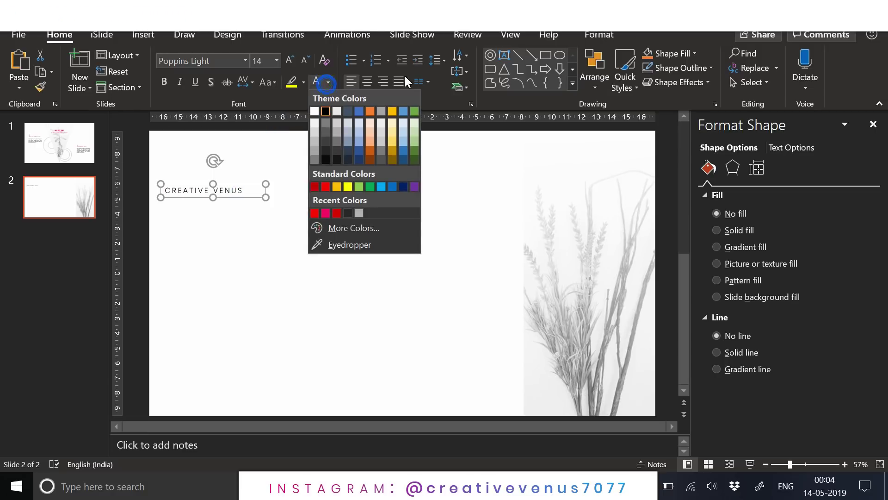
{"action": "left_click", "coordinate": [813, 146]}
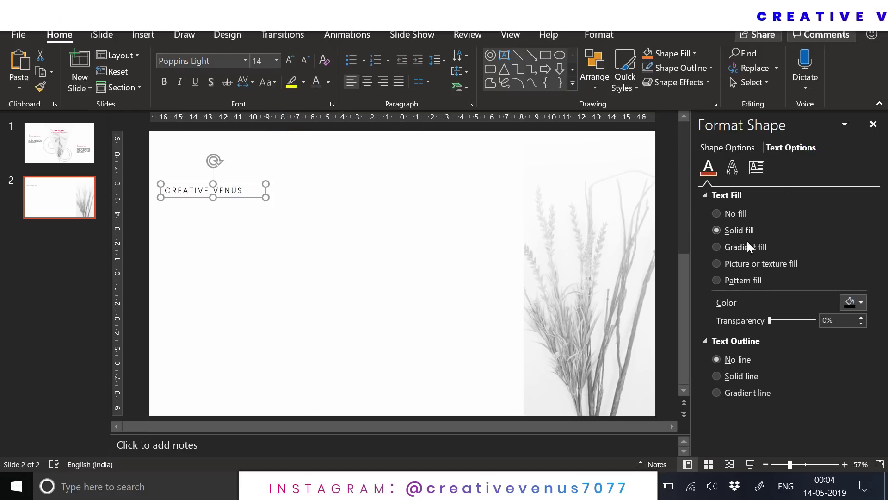
{"action": "left_click", "coordinate": [745, 246]}
{"action": "left_click", "coordinate": [850, 412]}
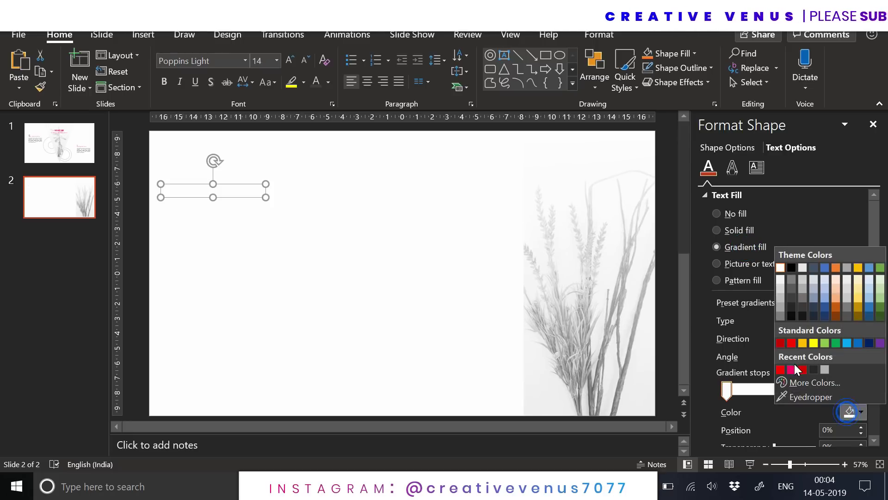
{"action": "left_click", "coordinate": [791, 370]}
{"action": "left_click", "coordinate": [811, 389]}
{"action": "left_click", "coordinate": [842, 412]}
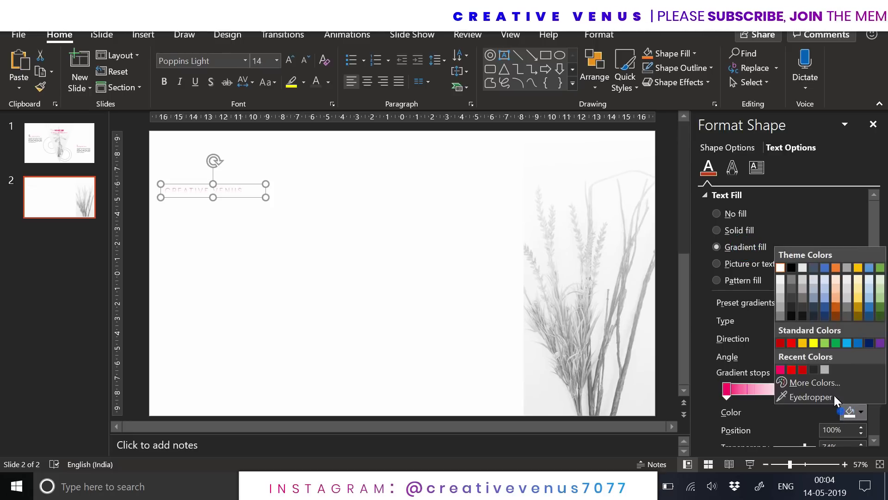
{"action": "left_click", "coordinate": [790, 369]}
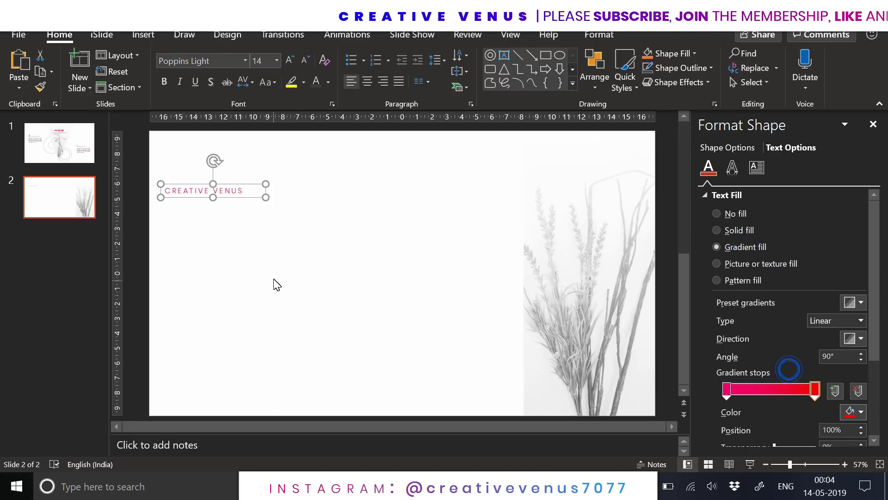
Draw a text box below CREATIVE VENUS and fill it with two lorem paragraphs via =lorem(2)
{"action": "left_click", "coordinate": [184, 212]}
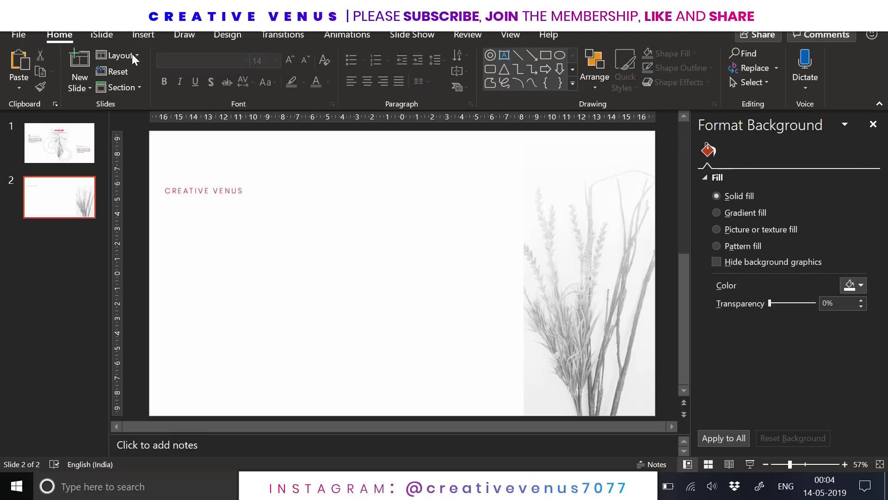
{"action": "left_click", "coordinate": [146, 37]}
{"action": "left_click", "coordinate": [567, 78]}
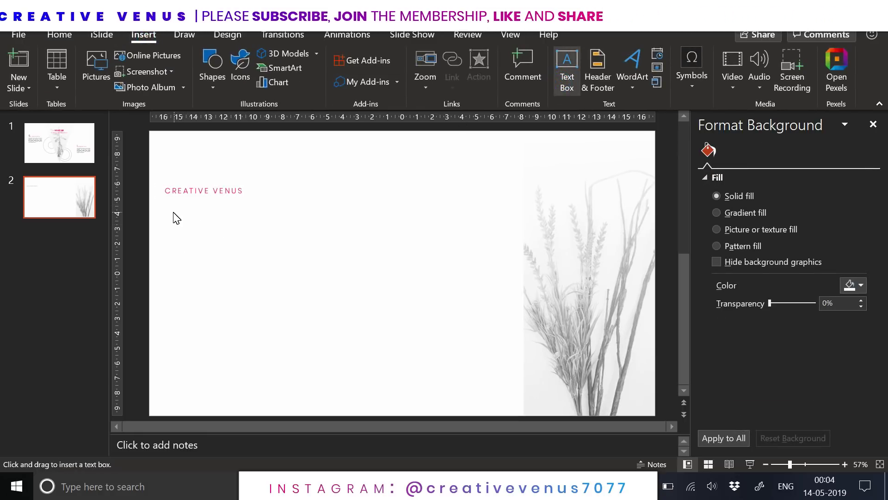
{"action": "left_click_drag", "start_coordinate": [224, 221], "coordinate": [357, 374]}
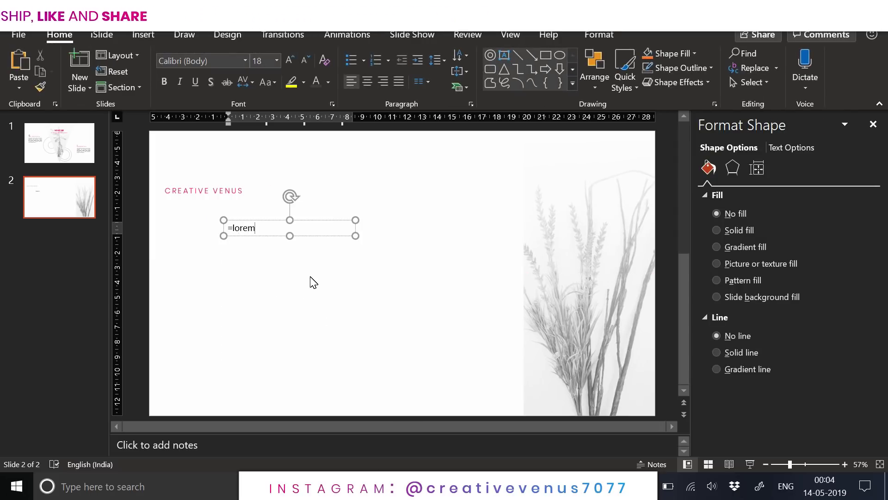
{"action": "type", "text": "=lorem(2)"}
{"action": "key", "text": "Return"}
Set all the lorem text in Poppins Light and shrink it to 11 pt
{"action": "key", "text": "ctrl+a"}
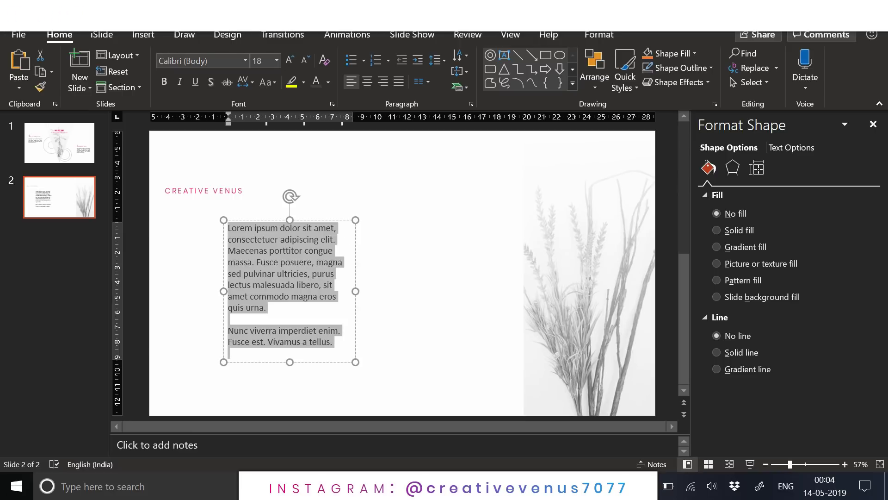
{"action": "type", "text": "Poppins Light"}
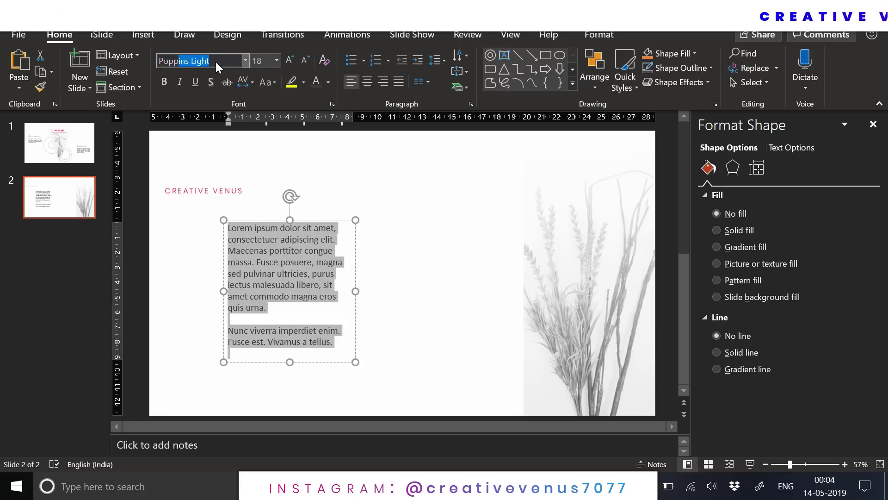
{"action": "key", "text": "Return"}
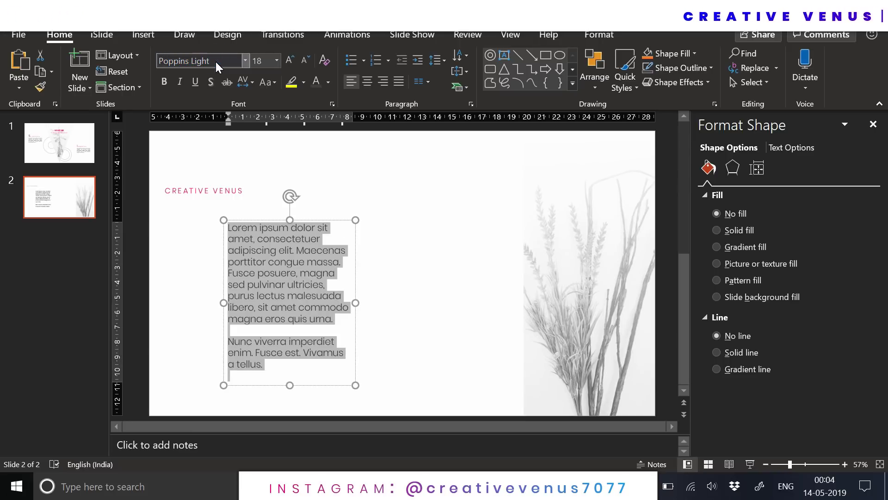
{"action": "left_click", "coordinate": [328, 81]}
{"action": "key", "text": "ctrl+z"}
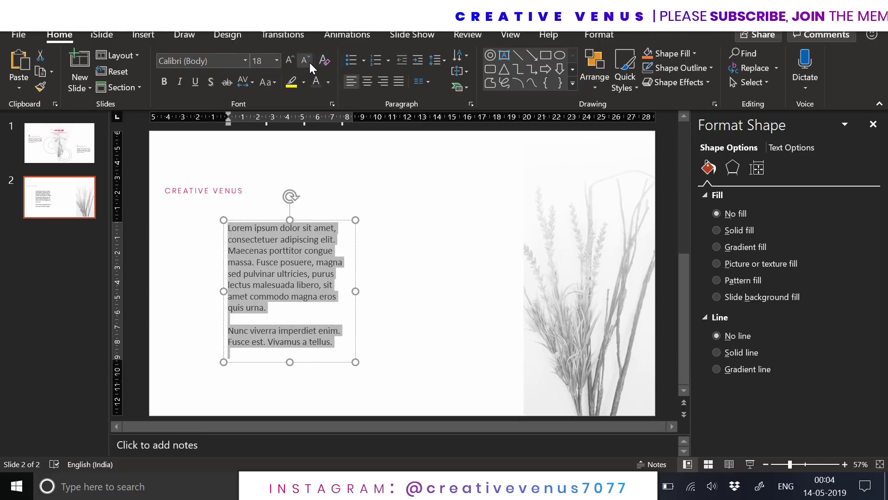
{"action": "left_click", "coordinate": [309, 62]}
{"action": "left_click", "coordinate": [309, 62]}
{"action": "left_click", "coordinate": [227, 60]}
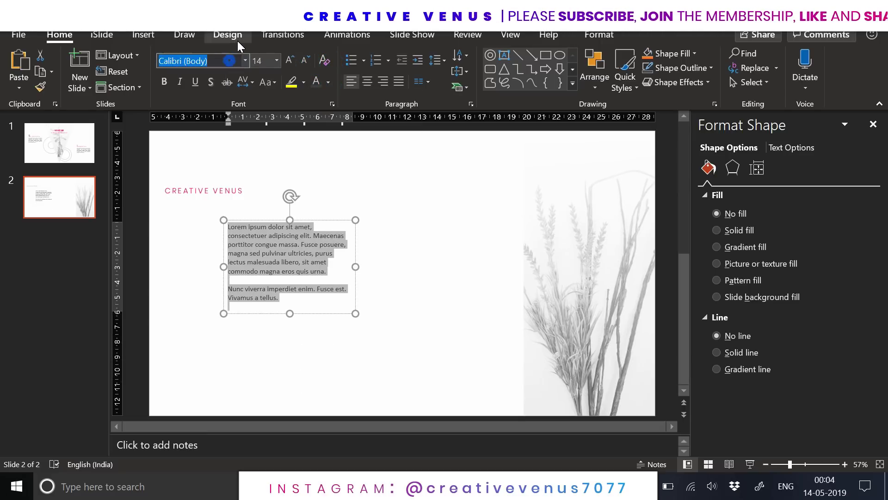
{"action": "type", "text": "Poppins Light"}
{"action": "key", "text": "Return"}
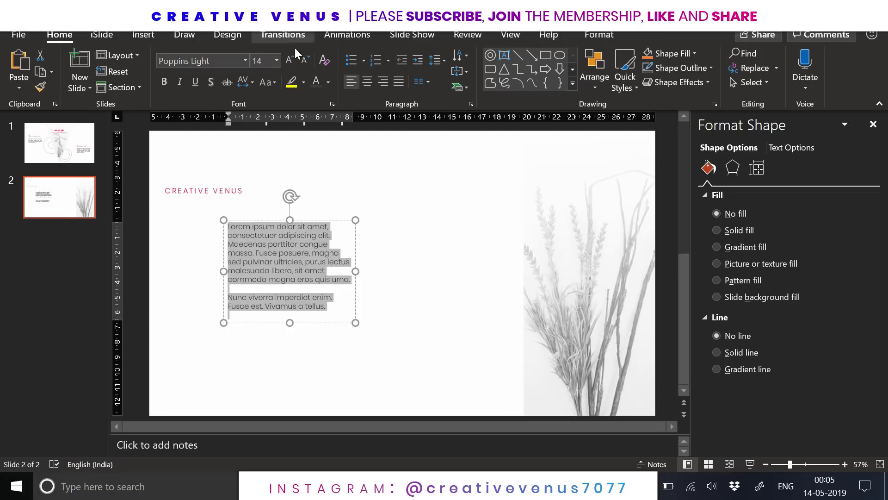
{"action": "left_click", "coordinate": [304, 60]}
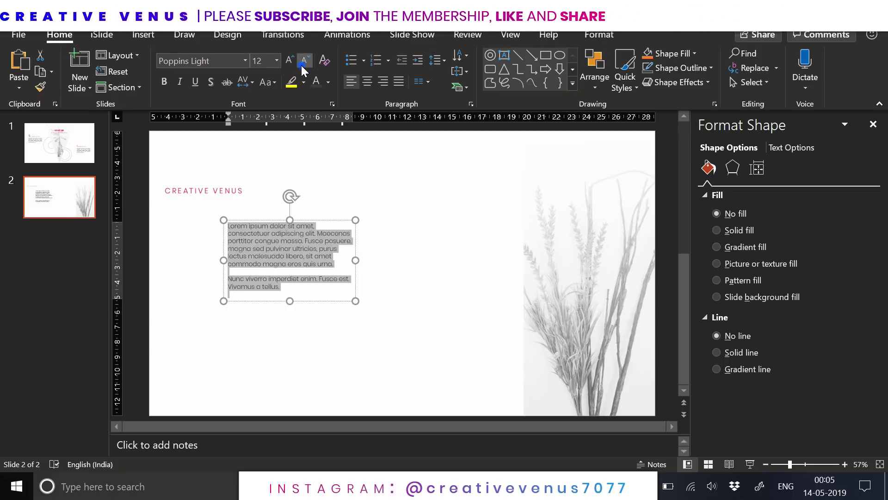
{"action": "left_click", "coordinate": [304, 60]}
Justify the lorem text in a narrower, repositioned box and reduce it to 10 pt
{"action": "left_click_drag", "start_coordinate": [356, 258], "coordinate": [301, 274]}
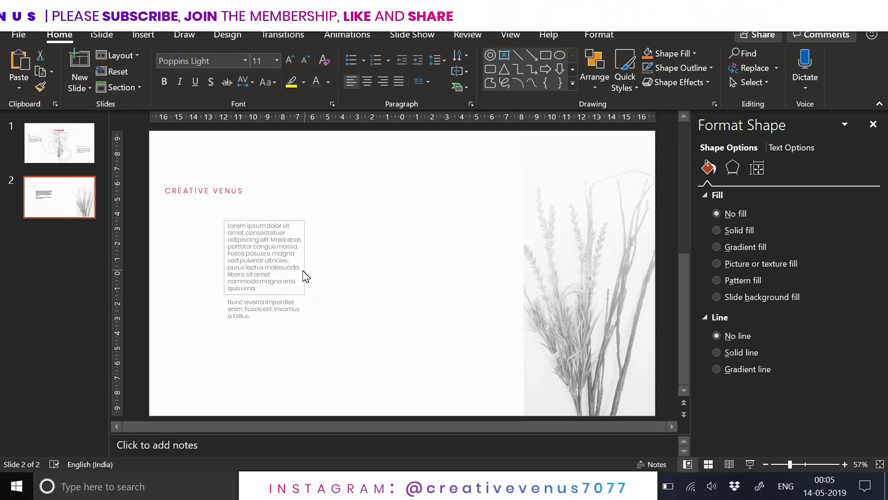
{"action": "left_click", "coordinate": [400, 82]}
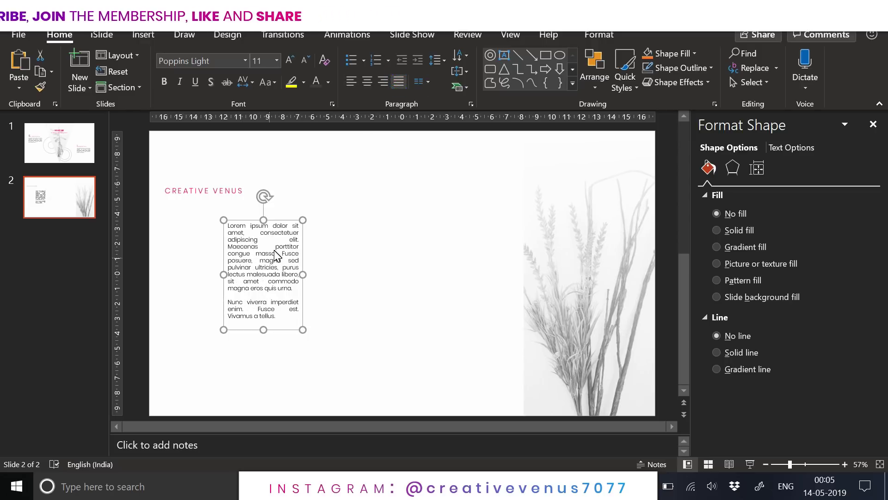
{"action": "left_click_drag", "start_coordinate": [304, 278], "coordinate": [309, 279]}
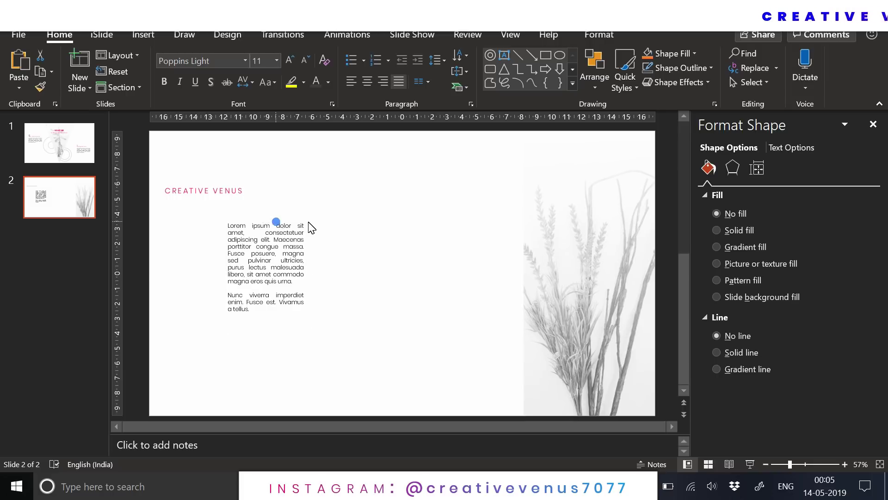
{"action": "mouse_move", "coordinate": [309, 227]}
{"action": "left_mouse_down"}
{"action": "mouse_move", "coordinate": [340, 223]}
{"action": "mouse_move", "coordinate": [298, 237]}
{"action": "left_mouse_up"}
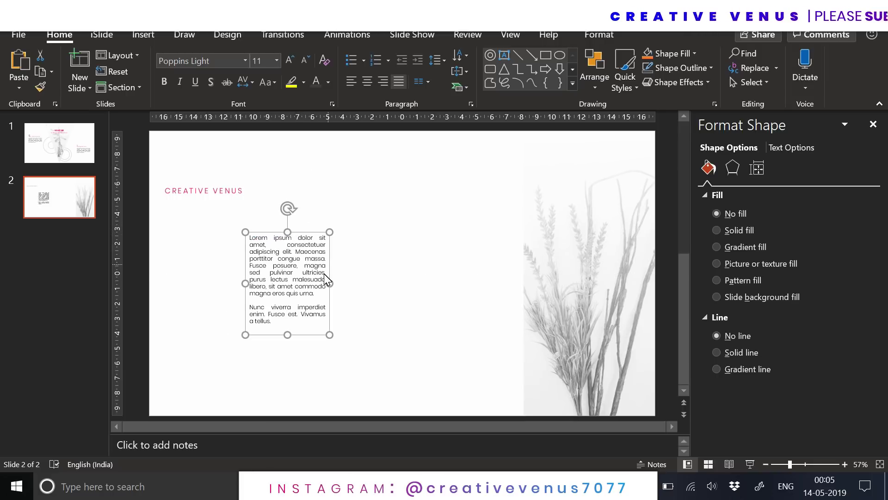
{"action": "left_click_drag", "start_coordinate": [330, 288], "coordinate": [335, 290]}
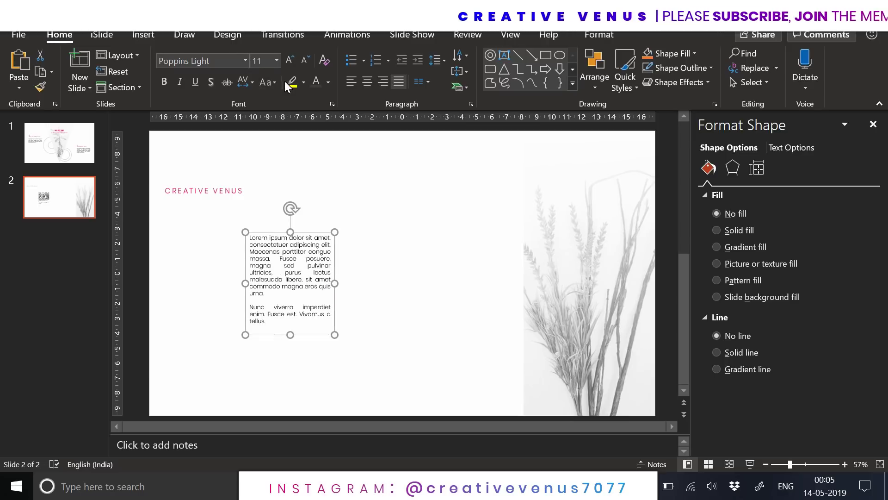
{"action": "left_click", "coordinate": [303, 60]}
{"action": "left_click", "coordinate": [304, 60]}
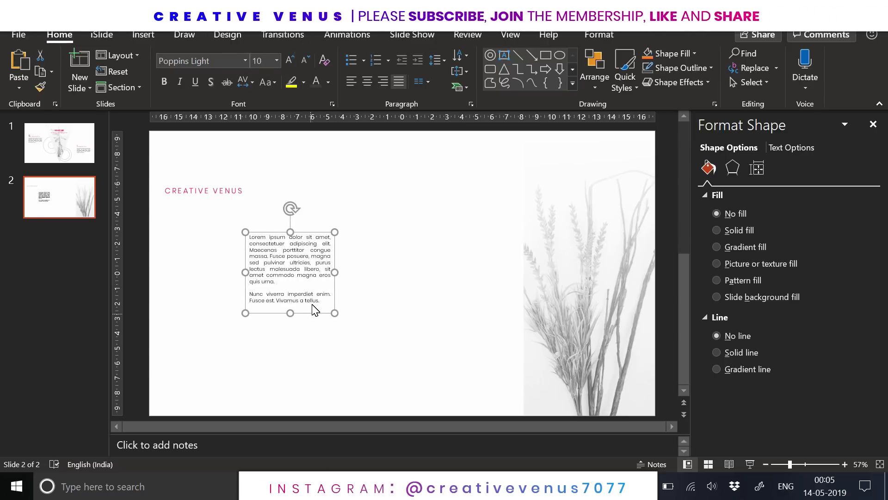
Paste the copied sentences after 'tellus.', remove the surplus, and shift the box toward centre
{"action": "left_click_drag", "start_coordinate": [321, 301], "coordinate": [272, 260]}
{"action": "key", "text": "ctrl+c"}
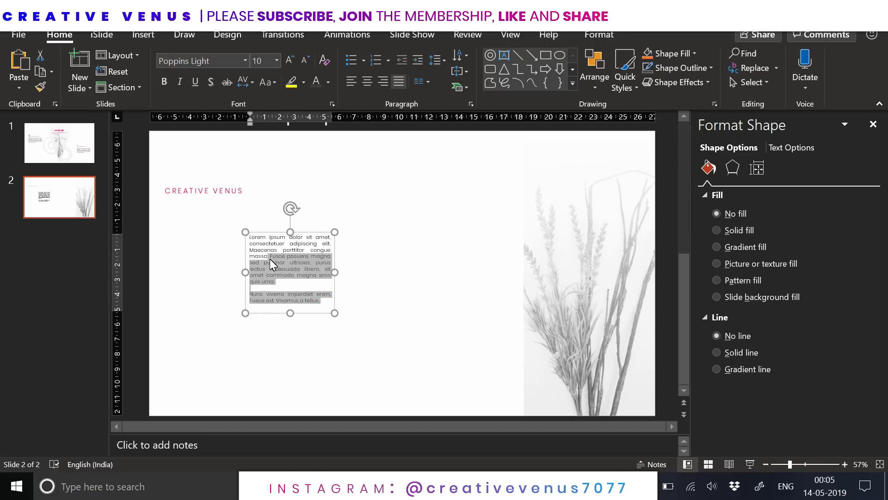
{"action": "left_click", "coordinate": [326, 302]}
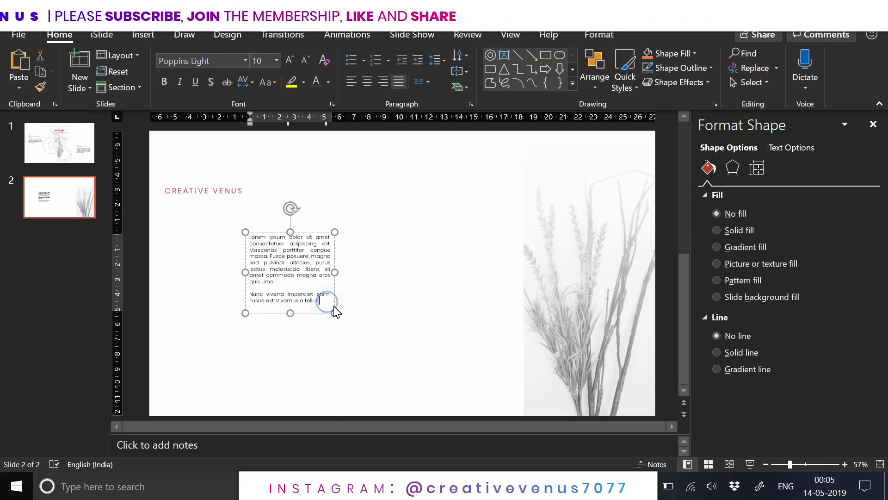
{"action": "key", "text": "ctrl+v"}
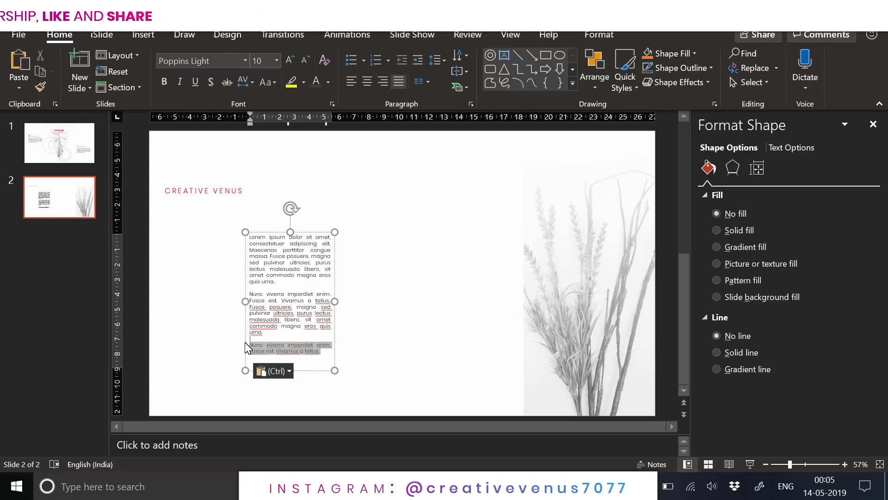
{"action": "left_click_drag", "start_coordinate": [247, 347], "coordinate": [247, 347]}
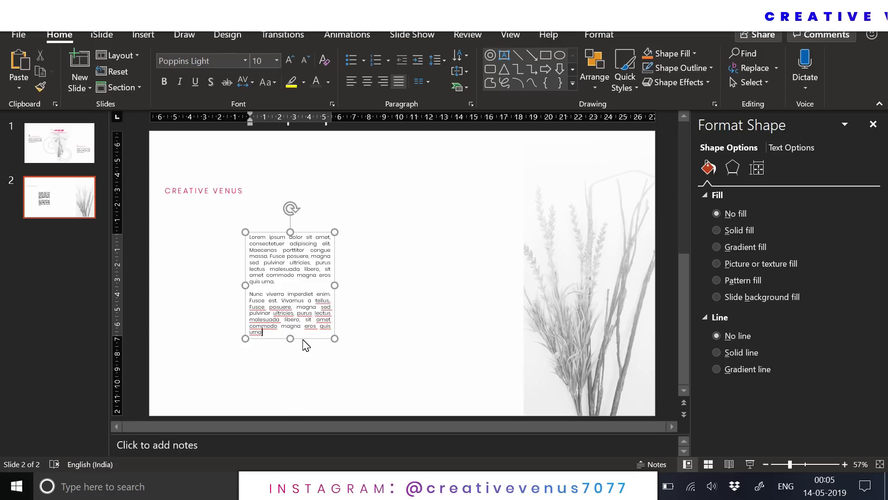
{"action": "left_click_drag", "start_coordinate": [304, 339], "coordinate": [349, 359]}
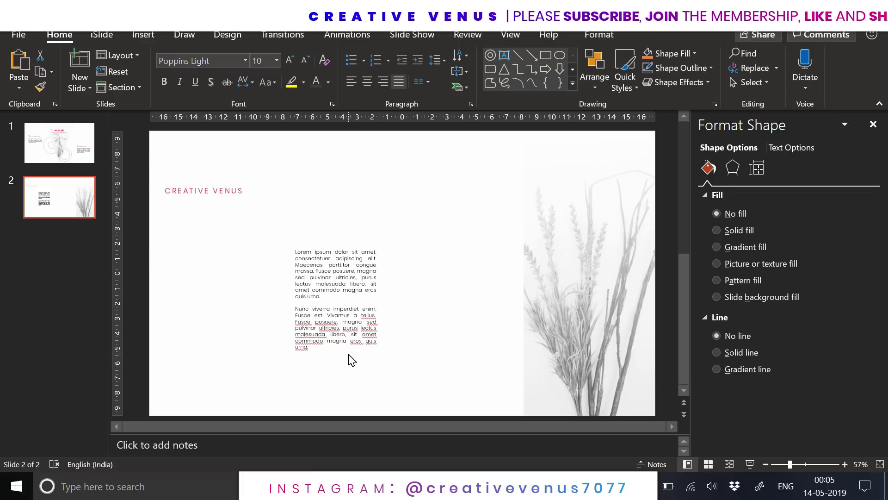
Draw a new text box above the lorem body text for the vision heading
{"action": "left_click", "coordinate": [422, 349]}
{"action": "left_click", "coordinate": [544, 301]}
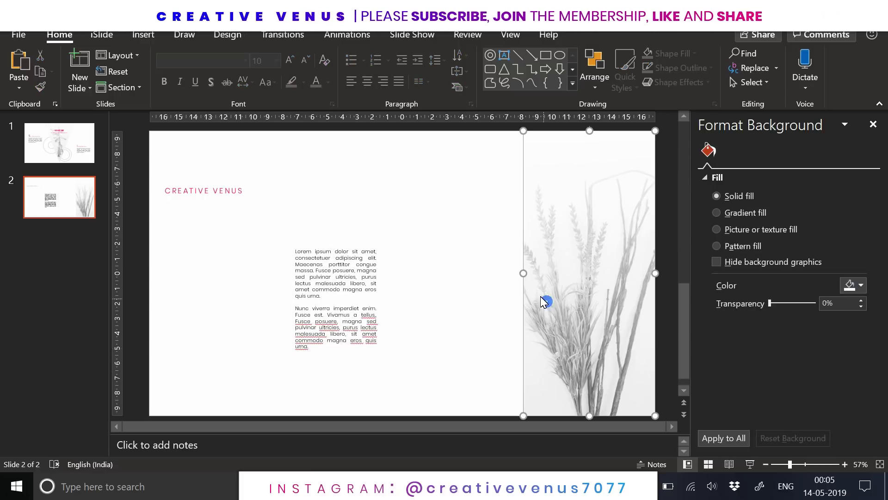
{"action": "left_click", "coordinate": [476, 313]}
{"action": "left_click", "coordinate": [146, 35]}
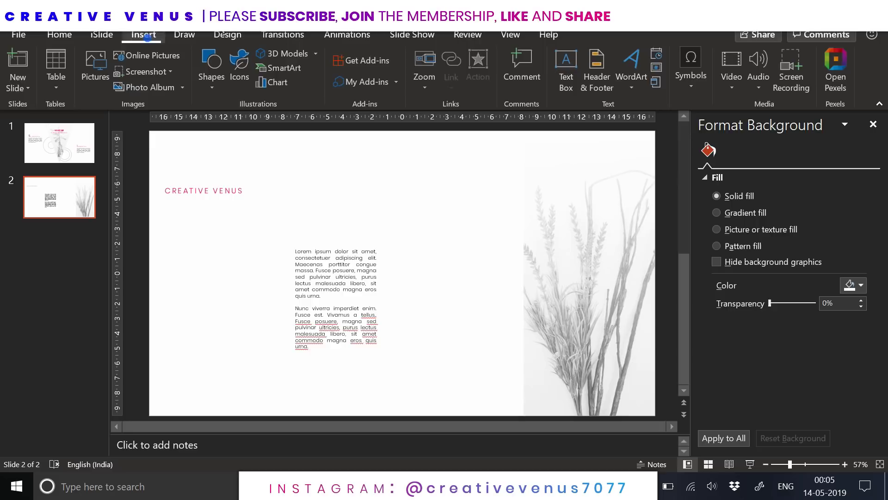
{"action": "left_click", "coordinate": [565, 70]}
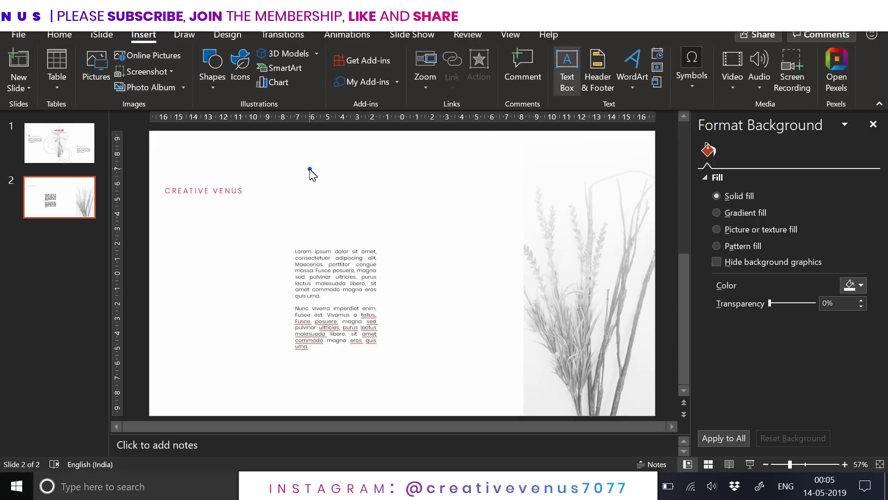
{"action": "left_click_drag", "start_coordinate": [309, 168], "coordinate": [533, 204]}
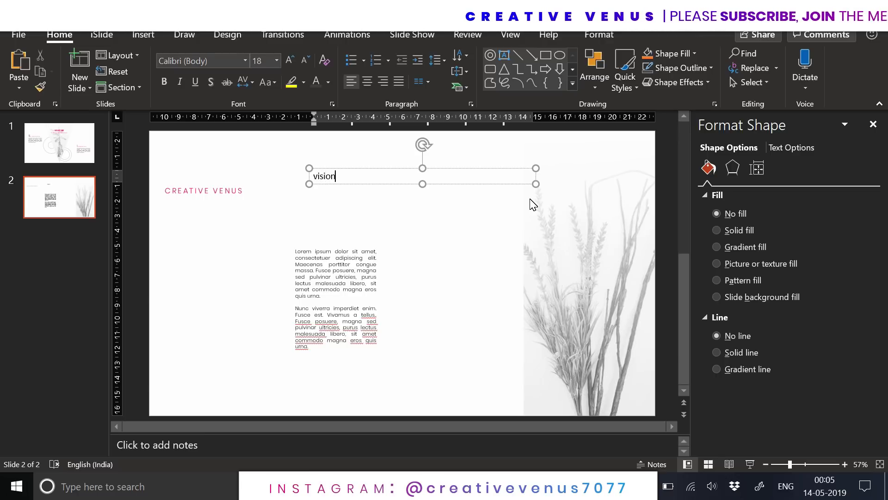
Set the heading in Poppins Black as uppercase VISION with very loose letter spacing
{"action": "left_click", "coordinate": [221, 59]}
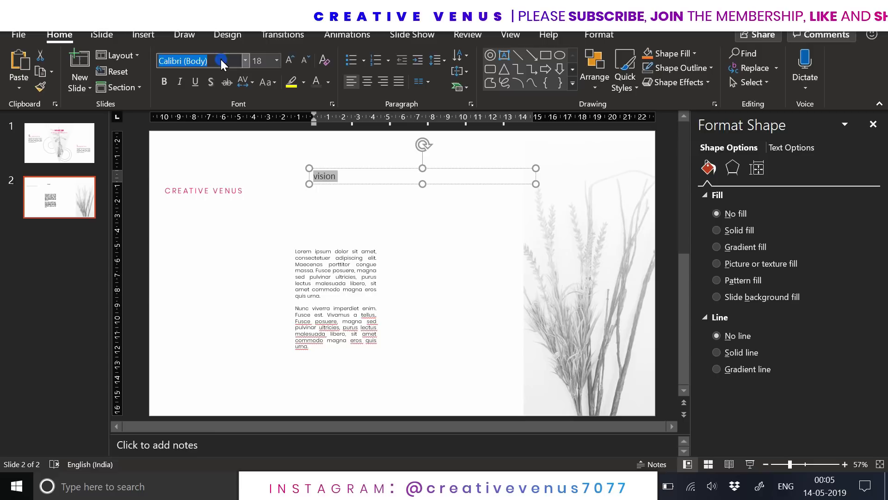
{"action": "type", "text": "Poppins"}
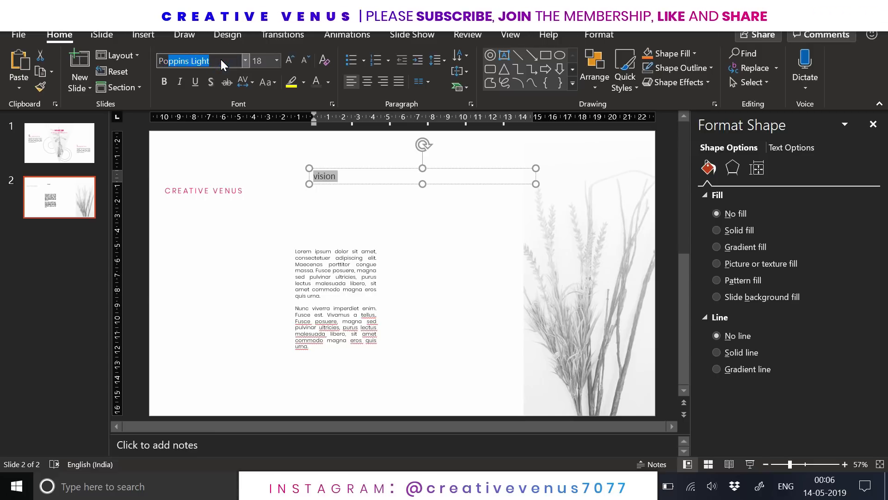
{"action": "type", "text": " Black"}
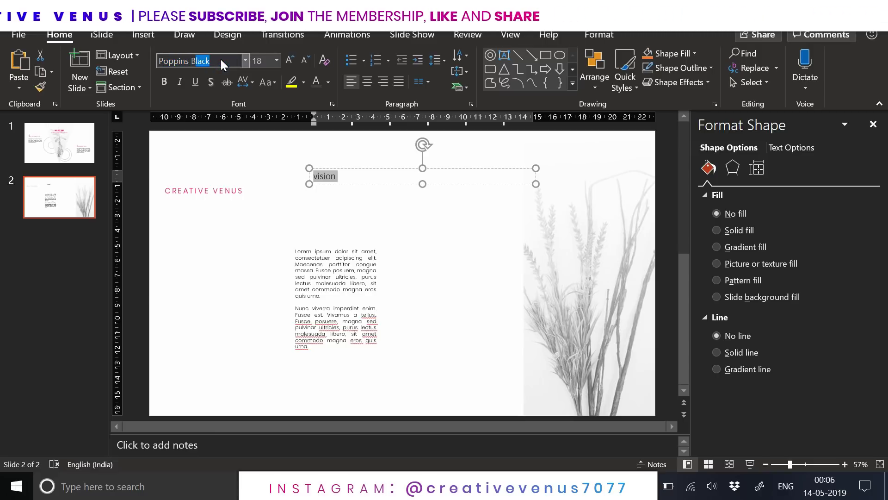
{"action": "key", "text": "Return"}
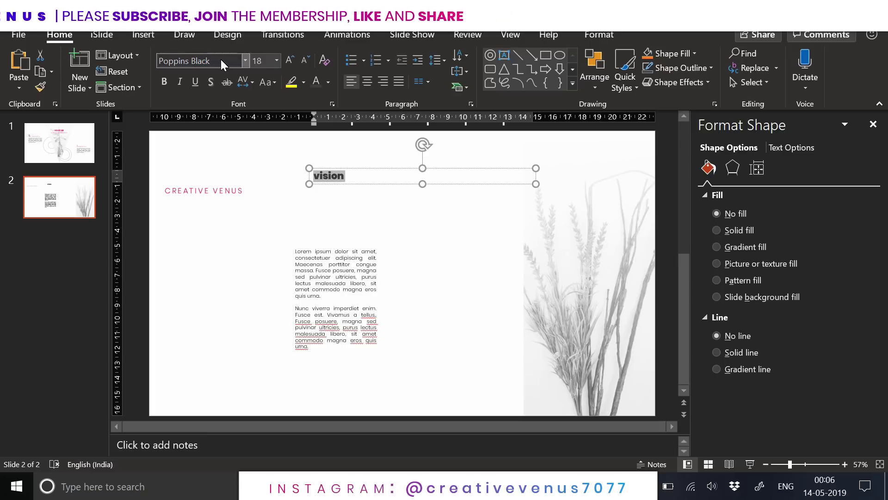
{"action": "left_click", "coordinate": [268, 83]}
{"action": "left_click", "coordinate": [290, 128]}
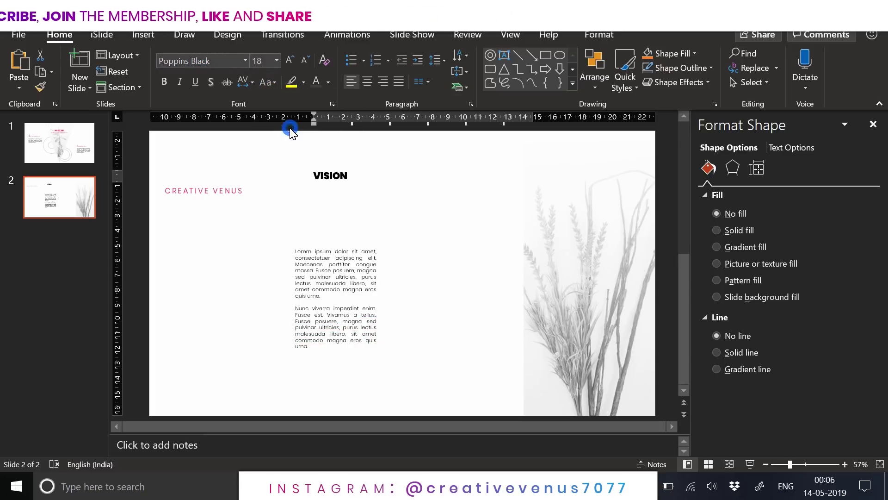
{"action": "left_click", "coordinate": [244, 84]}
{"action": "left_click", "coordinate": [273, 157]}
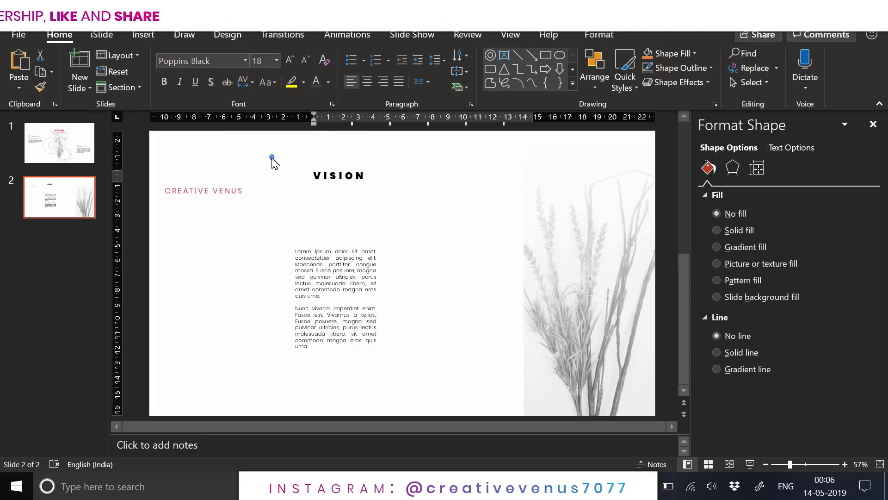
Enlarge VISION to 66 pt, right-align it, and move it right and down
{"action": "left_click", "coordinate": [290, 60]}
{"action": "left_click", "coordinate": [290, 61]}
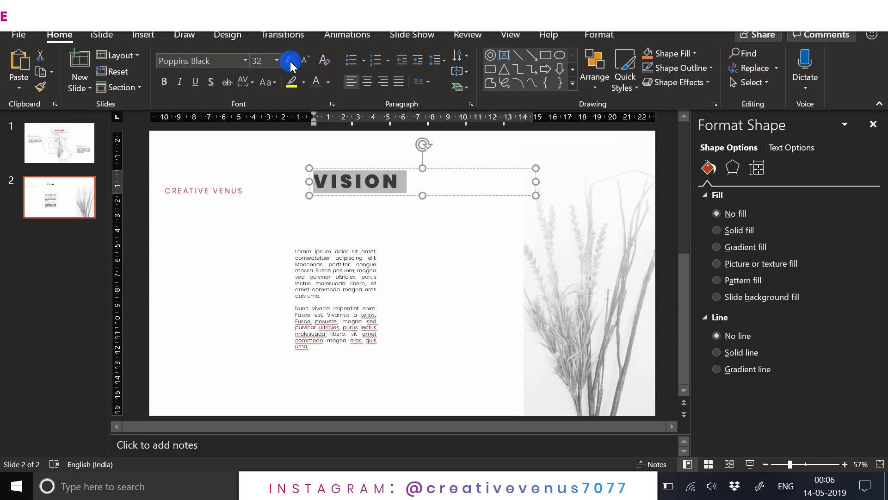
{"action": "left_click", "coordinate": [290, 60]}
{"action": "left_click", "coordinate": [290, 61]}
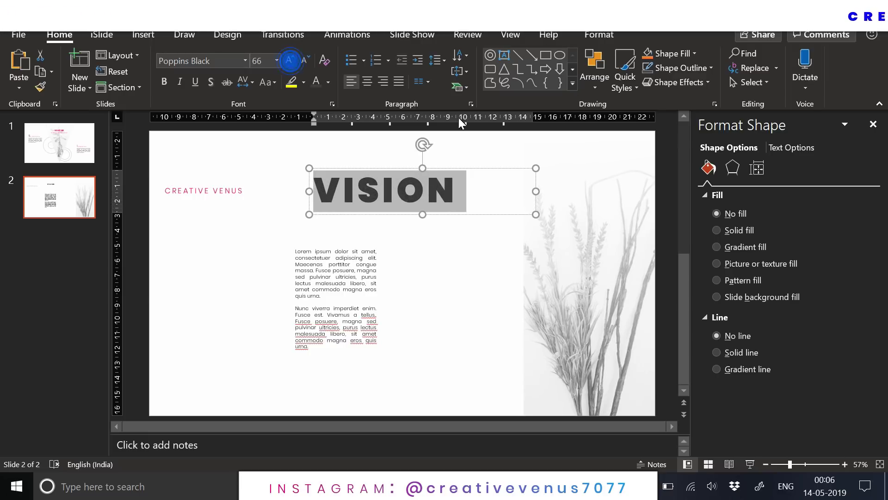
{"action": "left_click", "coordinate": [384, 85]}
{"action": "left_click_drag", "start_coordinate": [481, 216], "coordinate": [536, 237]}
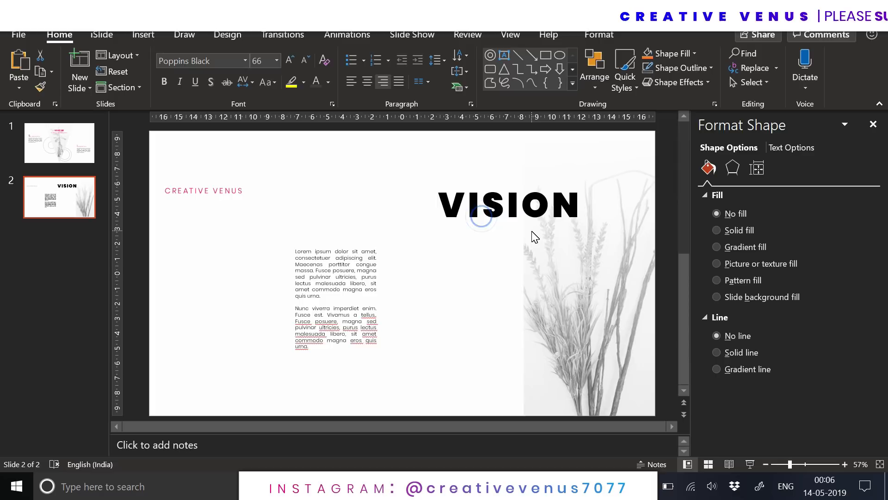
Extend the plant photo further left and stretch the gradient overlay across it
{"action": "left_click", "coordinate": [572, 289]}
{"action": "left_click_drag", "start_coordinate": [524, 274], "coordinate": [470, 273]}
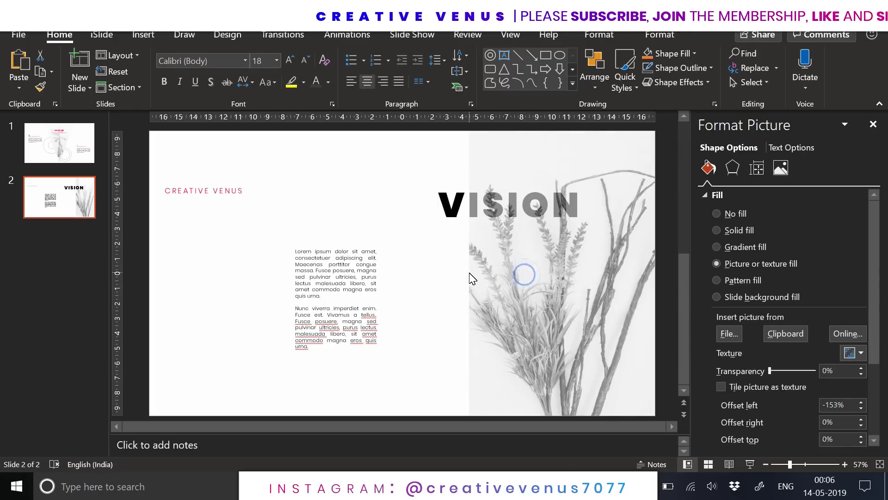
{"action": "left_click", "coordinate": [599, 270]}
{"action": "left_click_drag", "start_coordinate": [548, 273], "coordinate": [469, 277]}
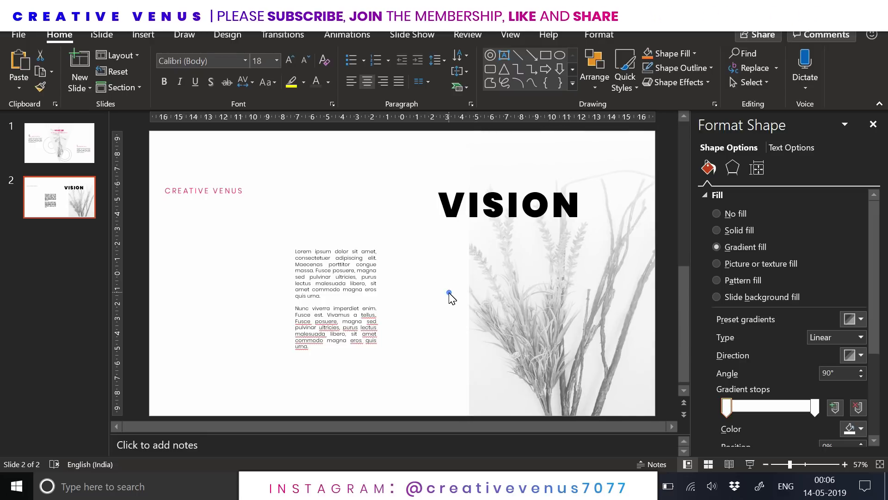
{"action": "left_click", "coordinate": [450, 293]}
Set the photo's left offset to -156% and stretch the gradient rectangle further left to cover it
{"action": "left_click", "coordinate": [470, 279]}
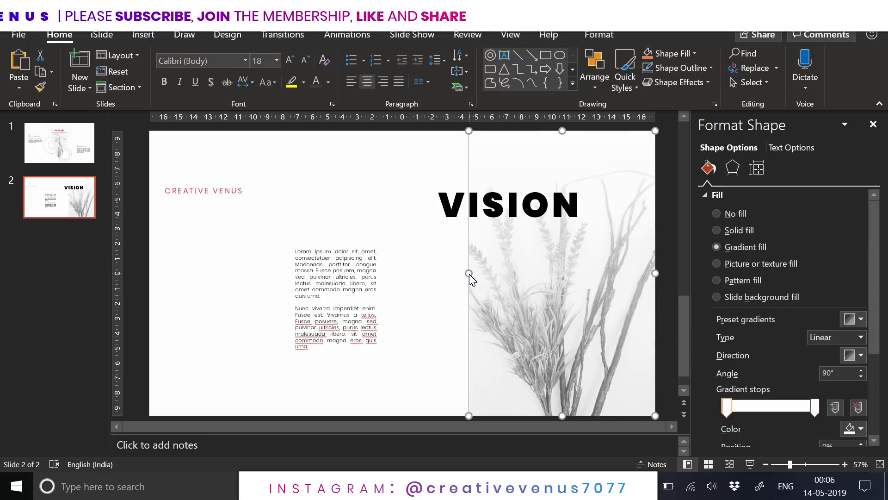
{"action": "left_click", "coordinate": [470, 274]}
{"action": "left_click_drag", "start_coordinate": [872, 283], "coordinate": [859, 334]}
{"action": "left_click", "coordinate": [860, 340]}
{"action": "left_click", "coordinate": [860, 340]}
{"action": "left_click", "coordinate": [860, 340]}
{"action": "left_click", "coordinate": [449, 266]}
{"action": "left_click", "coordinate": [491, 275]}
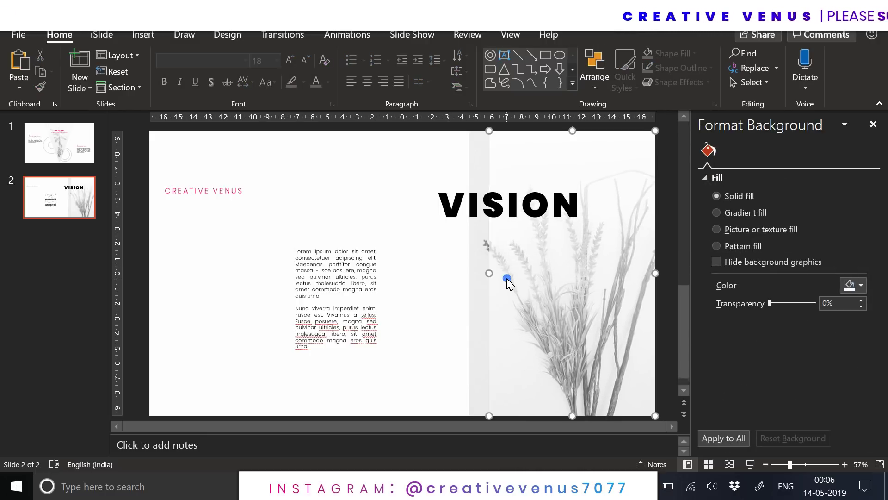
{"action": "left_click_drag", "start_coordinate": [490, 274], "coordinate": [471, 277]}
{"action": "left_click", "coordinate": [439, 257]}
Move VISION left to align with CREATIVE VENUS and enlarge its letter V to 115 pt
{"action": "left_click", "coordinate": [456, 222]}
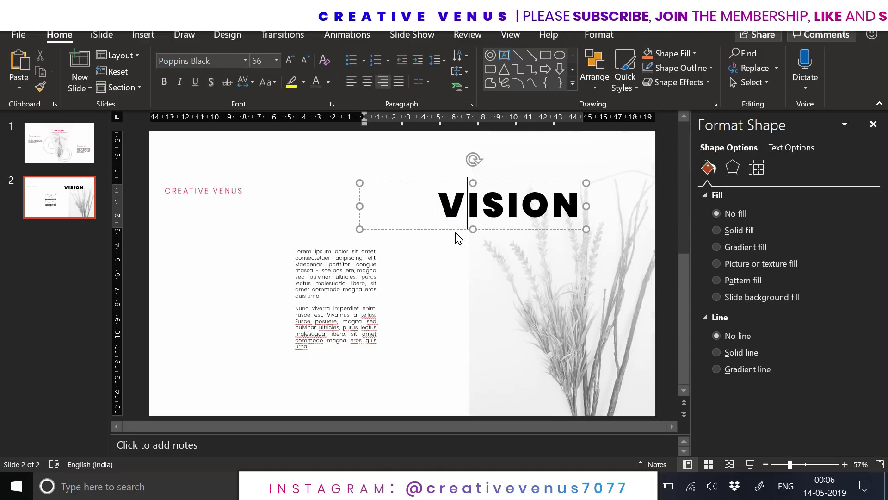
{"action": "left_click_drag", "start_coordinate": [458, 238], "coordinate": [376, 228]}
{"action": "left_click_drag", "start_coordinate": [358, 198], "coordinate": [383, 198]}
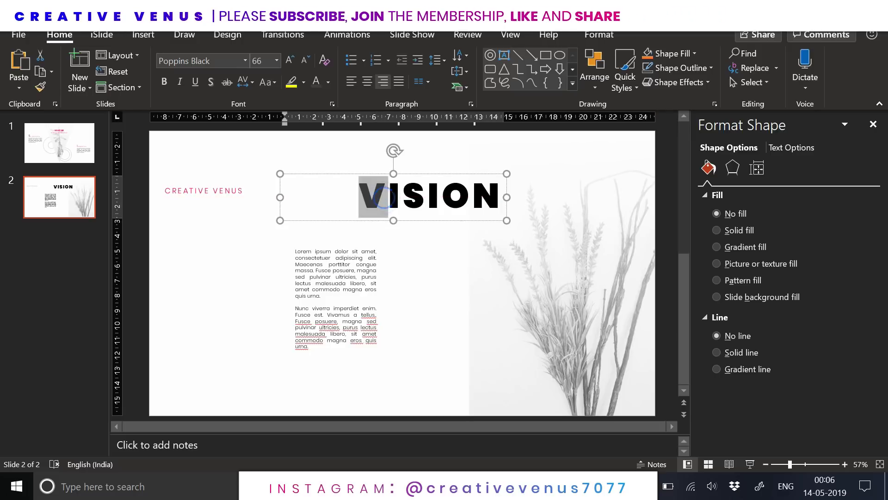
{"action": "key", "text": "ctrl+bracketright"}
{"action": "key", "text": "ctrl+bracketright"}
{"action": "key", "text": "ctrl+bracketright"}
{"action": "key", "text": "ctrl+bracketright"}
{"action": "key", "text": "ctrl+bracketright"}
{"action": "key", "text": "ctrl+bracketright"}
{"action": "key", "text": "ctrl+bracketright"}
{"action": "key", "text": "ctrl+bracketright"}
{"action": "key", "text": "ctrl+bracketright"}
{"action": "key", "text": "ctrl+bracketright"}
{"action": "key", "text": "ctrl+bracketright"}
{"action": "key", "text": "ctrl+bracketright"}
{"action": "key", "text": "ctrl+bracketright"}
{"action": "key", "text": "ctrl+bracketright"}
{"action": "key", "text": "ctrl+bracketright"}
{"action": "key", "text": "ctrl+bracketright"}
{"action": "key", "text": "ctrl+bracketright"}
{"action": "key", "text": "ctrl+bracketright"}
{"action": "key", "text": "ctrl+bracketright"}
{"action": "key", "text": "ctrl+bracketright"}
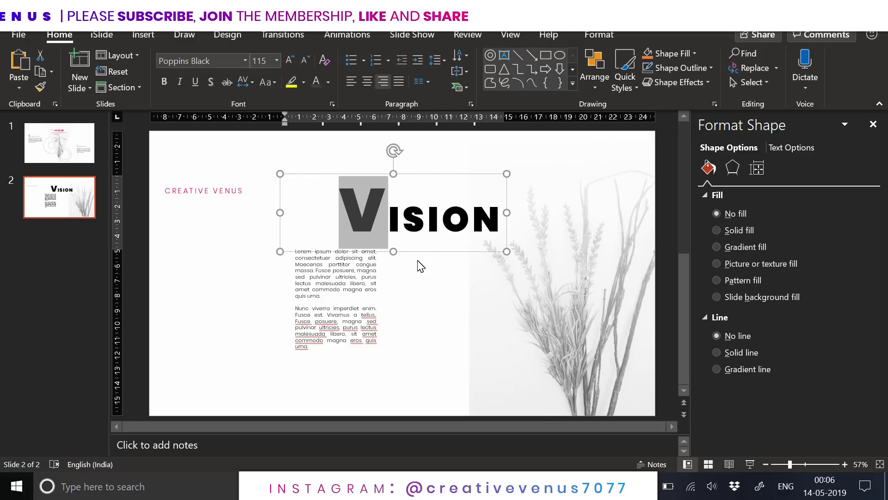
{"action": "left_click", "coordinate": [417, 252]}
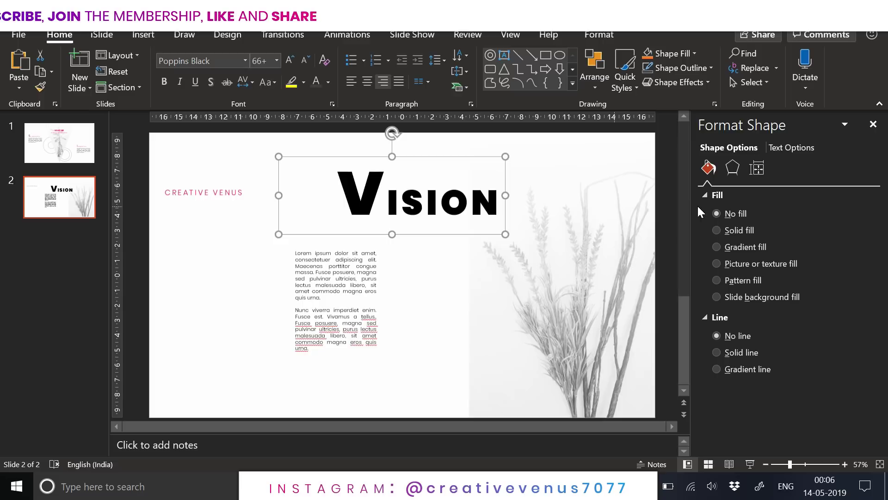
Give VISION's text a gradient fill with a pink left stop, red right stop, and 225° direction
{"action": "left_click", "coordinate": [774, 147]}
{"action": "left_click", "coordinate": [749, 247]}
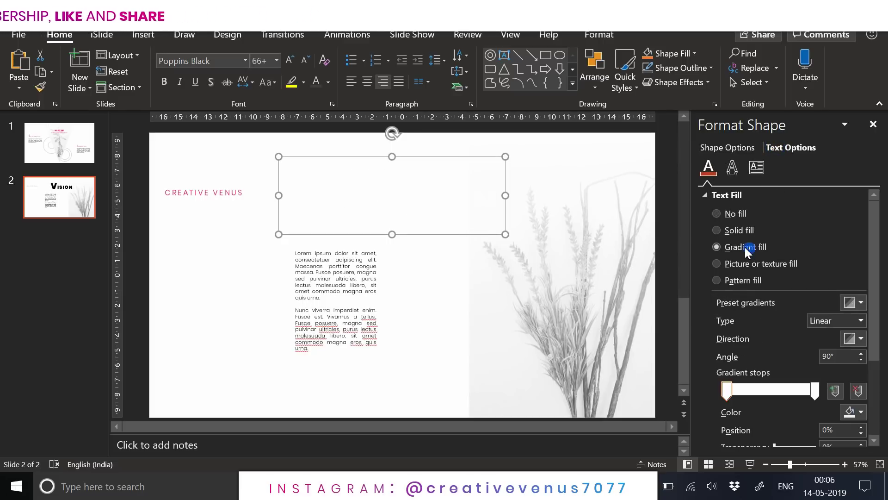
{"action": "left_click", "coordinate": [855, 412]}
{"action": "left_click", "coordinate": [789, 371]}
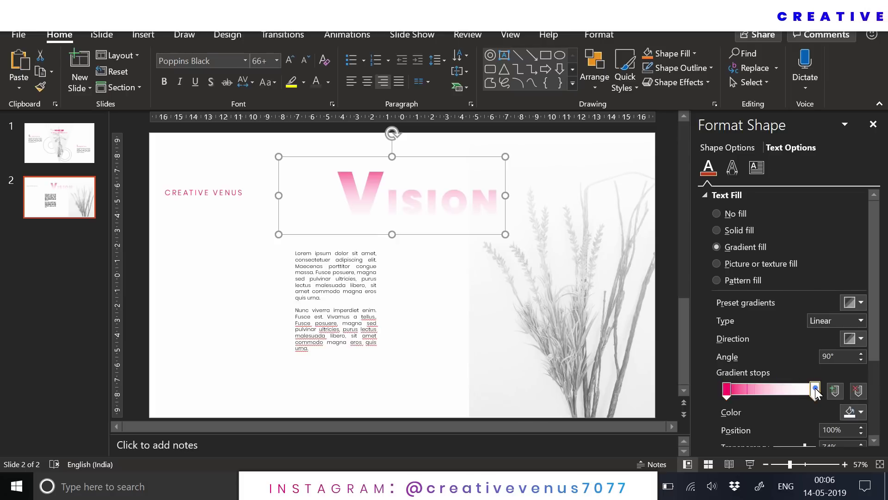
{"action": "left_click", "coordinate": [816, 391]}
{"action": "left_click", "coordinate": [854, 411]}
{"action": "left_click", "coordinate": [791, 370]}
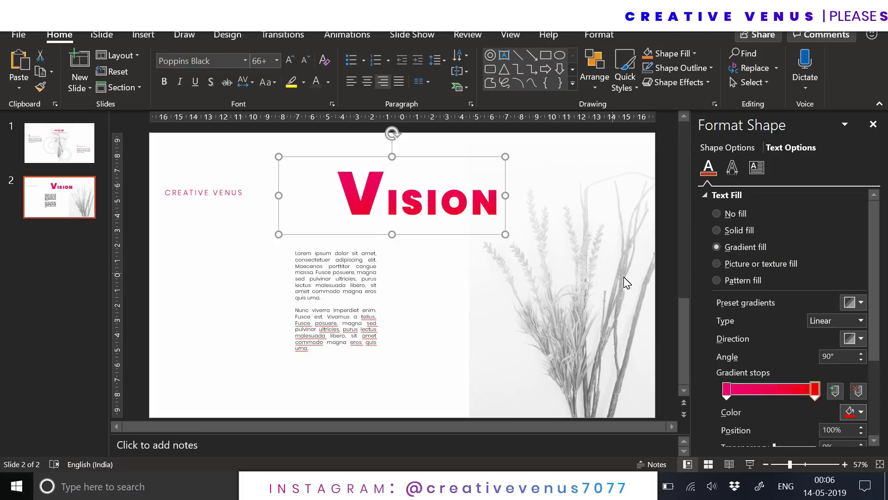
{"action": "left_click", "coordinate": [848, 342]}
{"action": "left_click", "coordinate": [784, 412]}
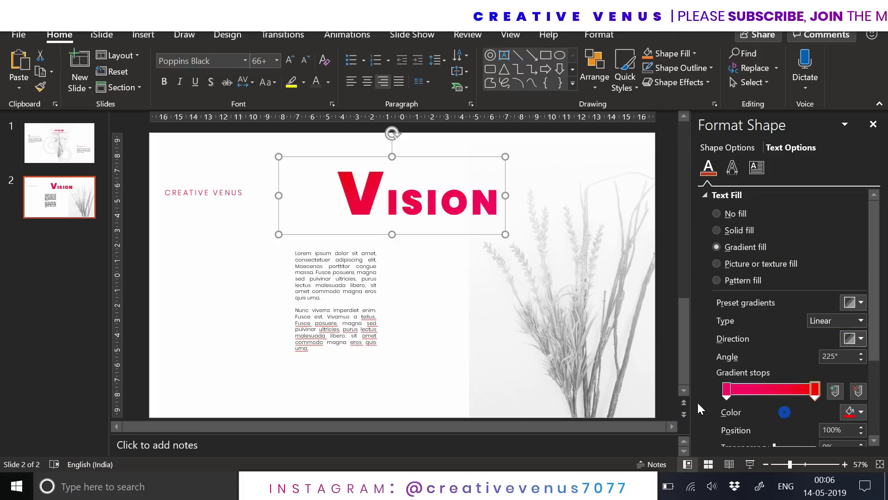
{"action": "left_click", "coordinate": [246, 313]}
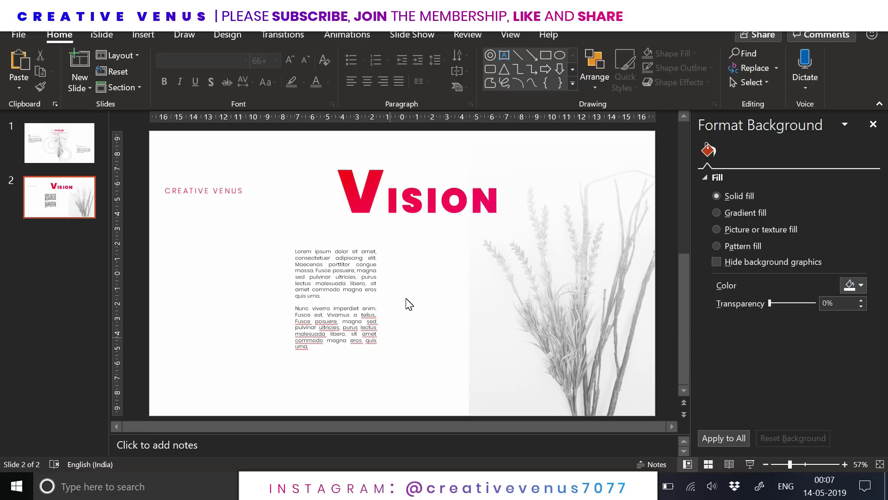
Shrink VISION to 44 pt, move CREATIVE VENUS lower and right, and nudge VISION left
{"action": "left_click", "coordinate": [409, 231]}
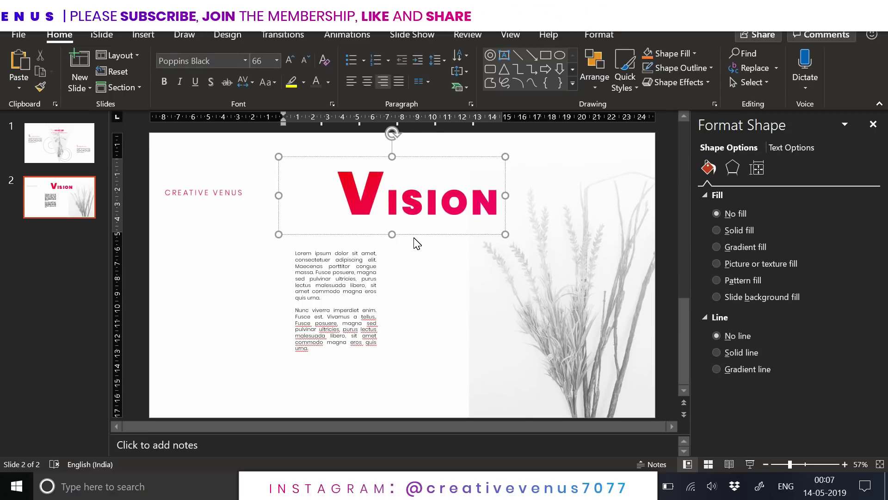
{"action": "left_click", "coordinate": [414, 238]}
{"action": "left_click", "coordinate": [306, 61]}
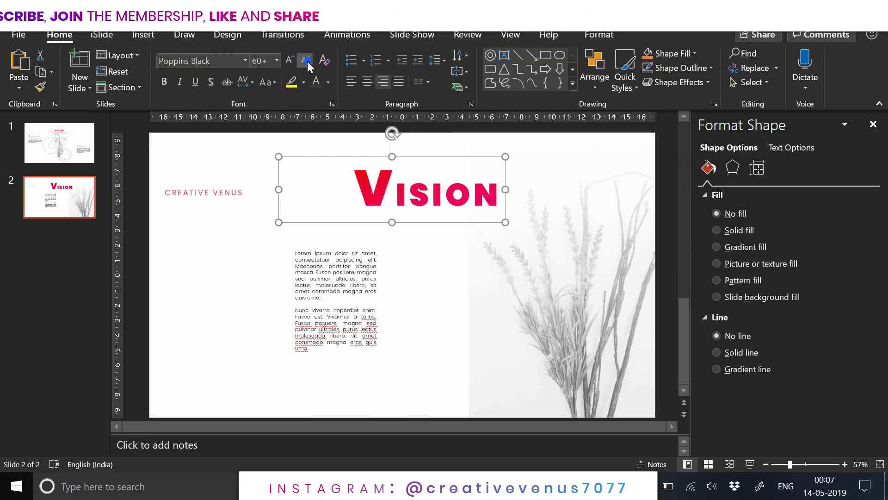
{"action": "left_click", "coordinate": [306, 61]}
{"action": "left_click", "coordinate": [306, 61]}
{"action": "left_click", "coordinate": [306, 61]}
{"action": "left_click_drag", "start_coordinate": [446, 207], "coordinate": [455, 224]}
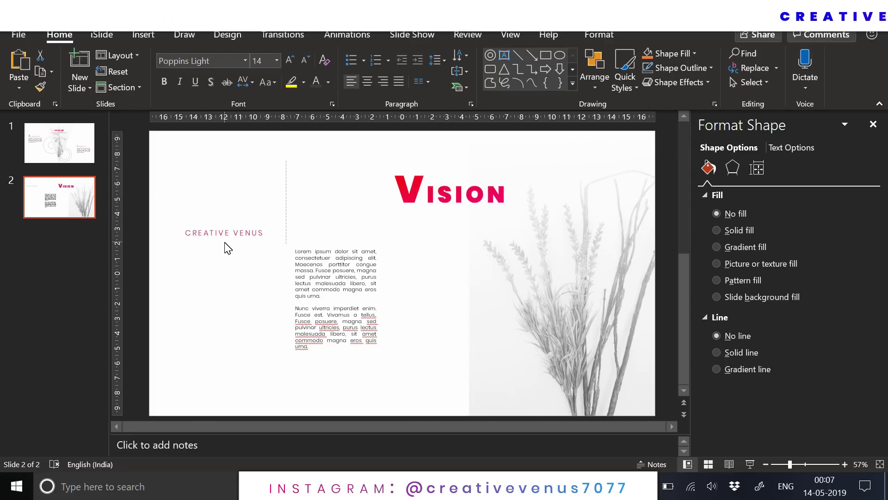
{"action": "left_click", "coordinate": [222, 264]}
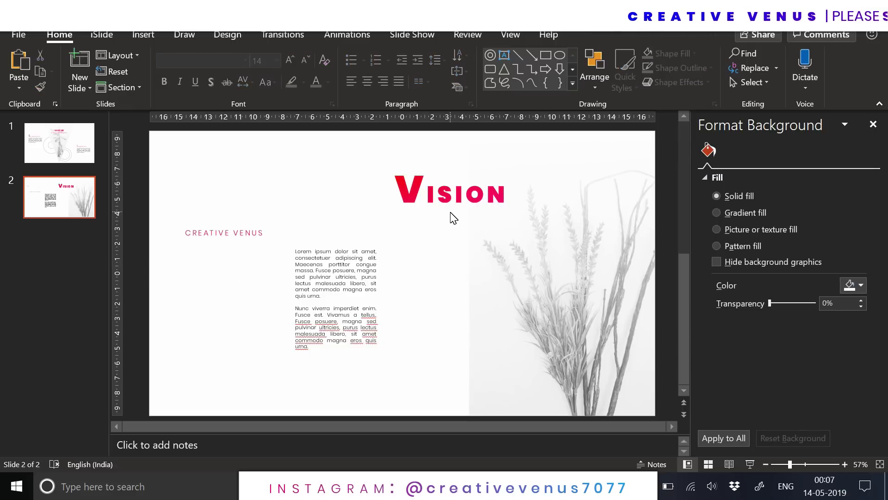
{"action": "mouse_move", "coordinate": [448, 216]}
{"action": "left_mouse_down"}
{"action": "mouse_move", "coordinate": [436, 217]}
{"action": "mouse_move", "coordinate": [440, 224]}
{"action": "left_mouse_up"}
Shrink the oversized V to match the rest of VISION and lower the title slightly
{"action": "left_click_drag", "start_coordinate": [406, 196], "coordinate": [381, 197]}
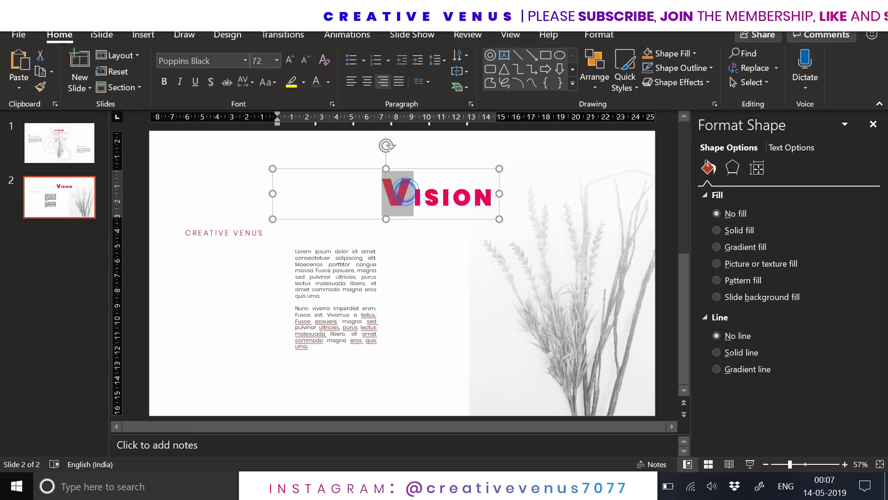
{"action": "left_click", "coordinate": [304, 60]}
{"action": "left_click", "coordinate": [304, 60]}
{"action": "left_click", "coordinate": [305, 60]}
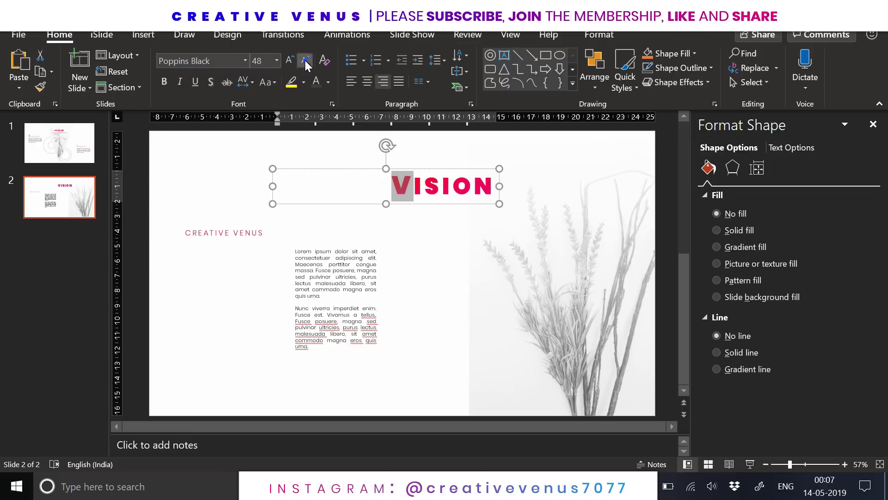
{"action": "left_click", "coordinate": [421, 249]}
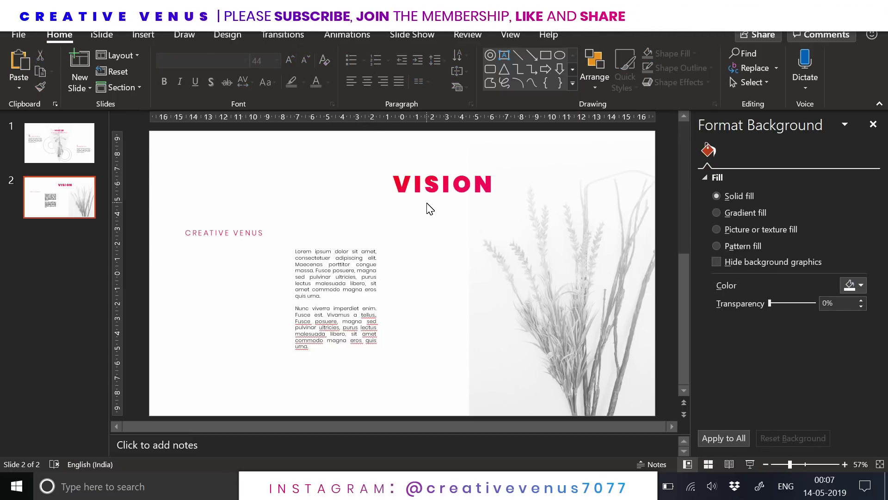
{"action": "left_click_drag", "start_coordinate": [426, 204], "coordinate": [429, 216]}
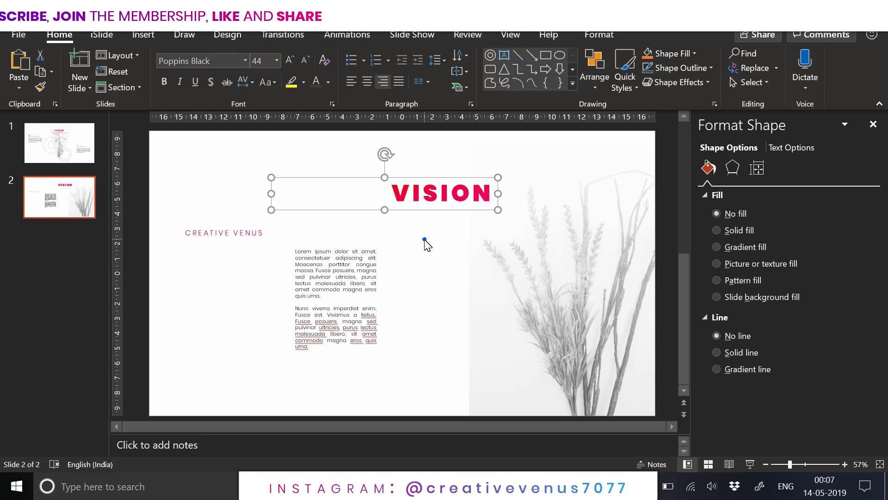
Draw a large rectangle, about 16 × 16 cm, on the left side of slide 3
{"action": "left_click", "coordinate": [424, 239]}
{"action": "left_click", "coordinate": [149, 38]}
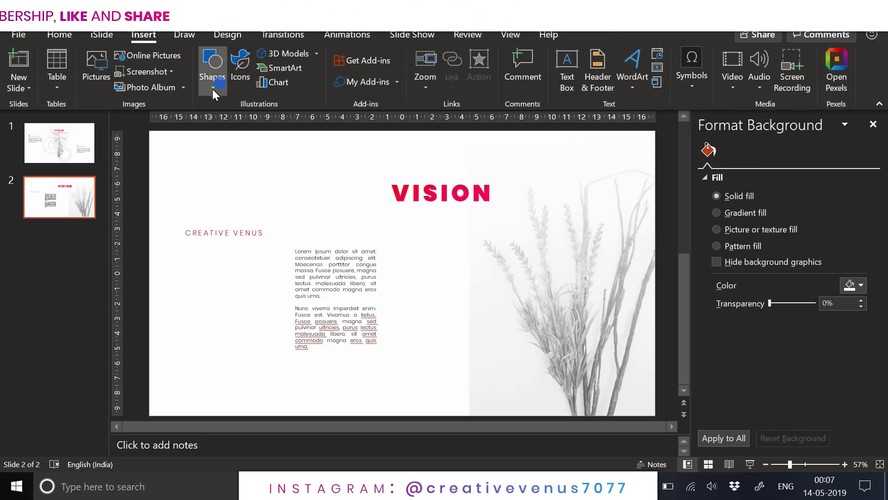
{"action": "left_click", "coordinate": [214, 89]}
{"action": "left_click", "coordinate": [234, 120]}
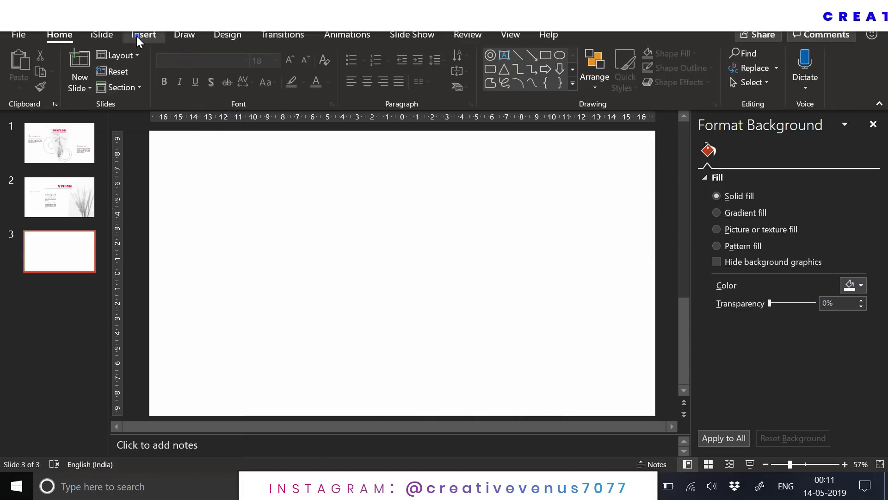
{"action": "left_click", "coordinate": [139, 36]}
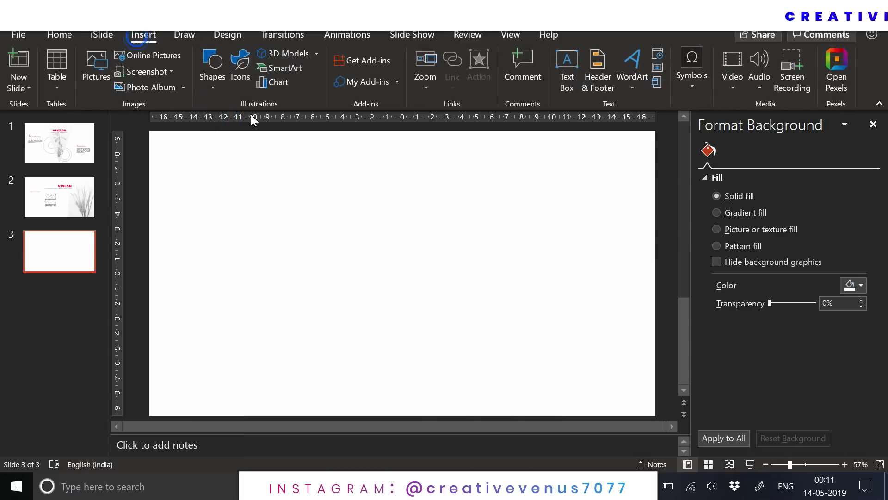
{"action": "left_click", "coordinate": [211, 87]}
{"action": "left_click", "coordinate": [257, 121]}
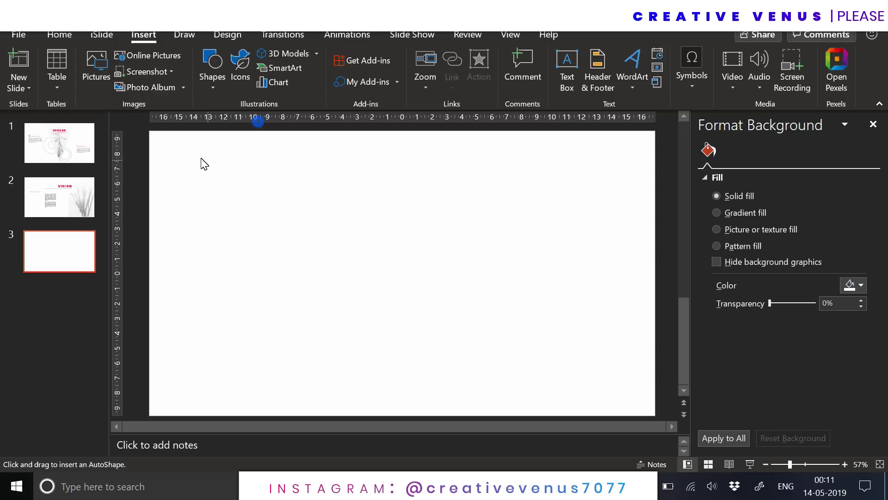
{"action": "left_click_drag", "start_coordinate": [164, 152], "coordinate": [403, 396]}
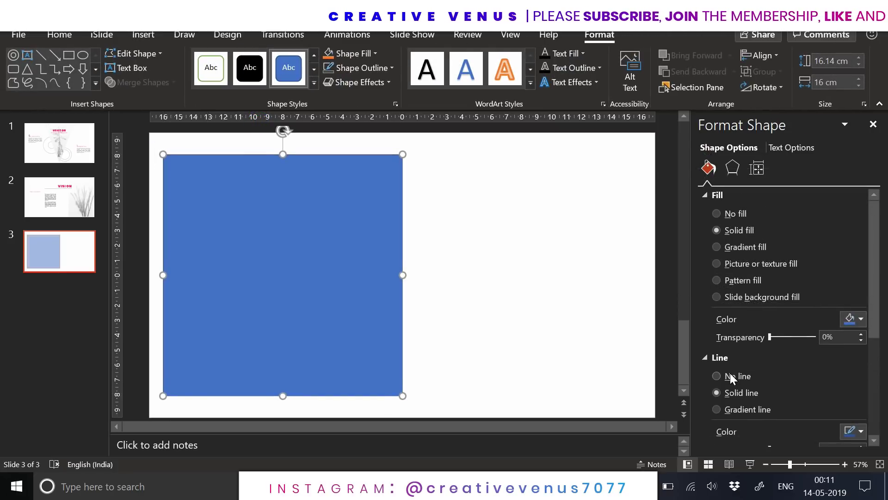
Fill the rectangle with berries-berry-chia-1030973.jpg, centred with offset 0 and aligned to the slide
{"action": "left_click", "coordinate": [759, 55]}
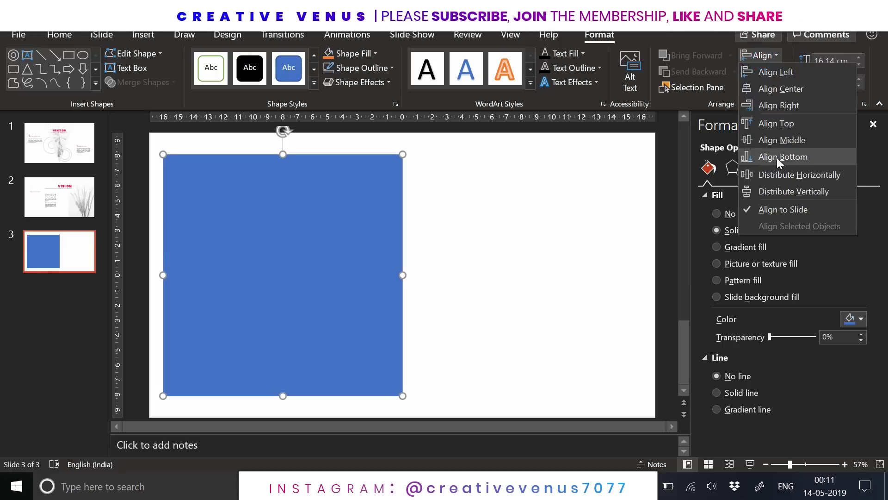
{"action": "left_click", "coordinate": [778, 139]}
{"action": "left_click", "coordinate": [743, 264]}
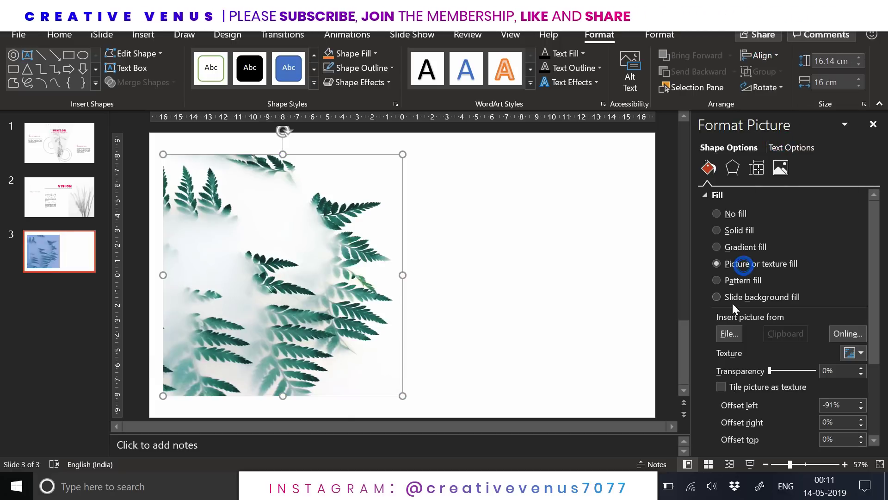
{"action": "left_click", "coordinate": [726, 333]}
{"action": "left_click", "coordinate": [398, 250]}
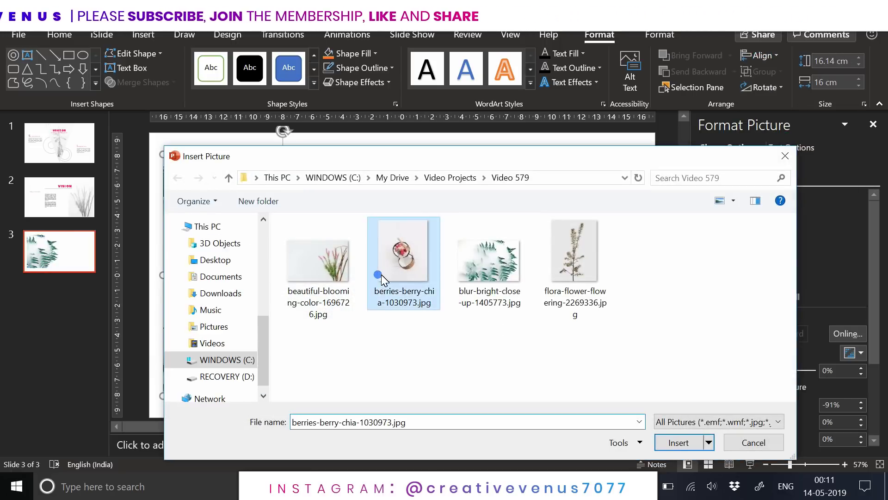
{"action": "left_click", "coordinate": [678, 440]}
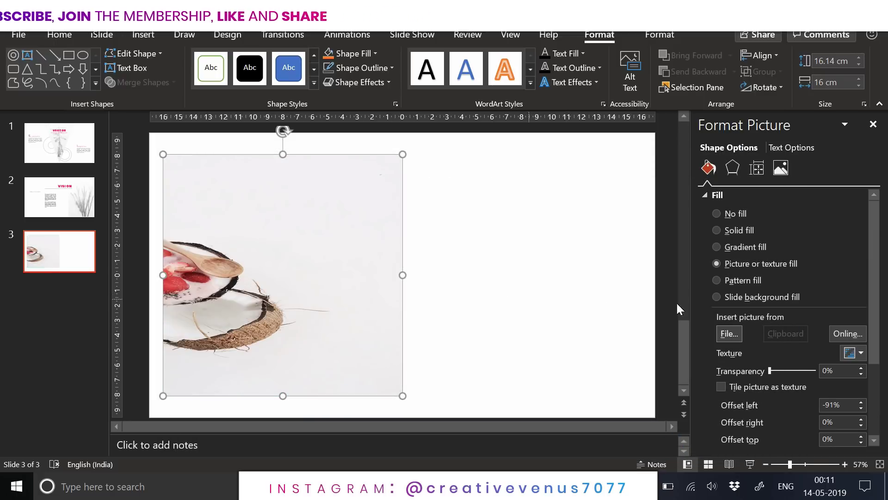
{"action": "type", "text": "0"}
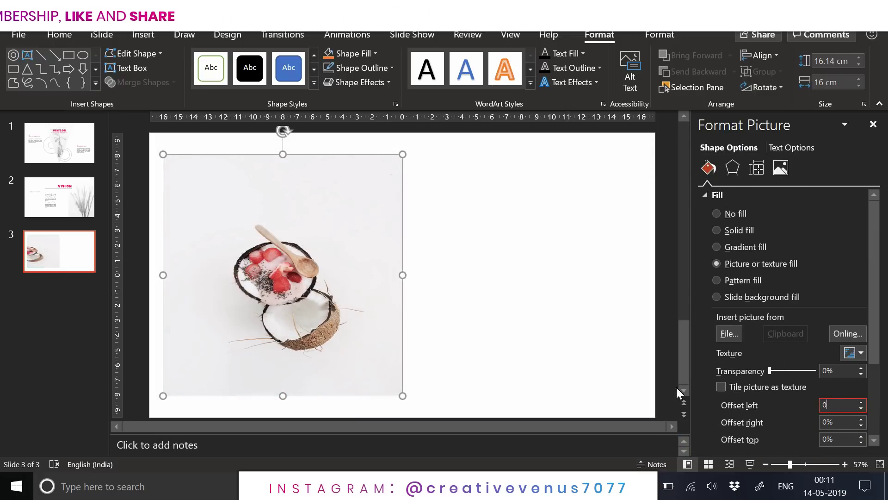
{"action": "left_click", "coordinate": [485, 318]}
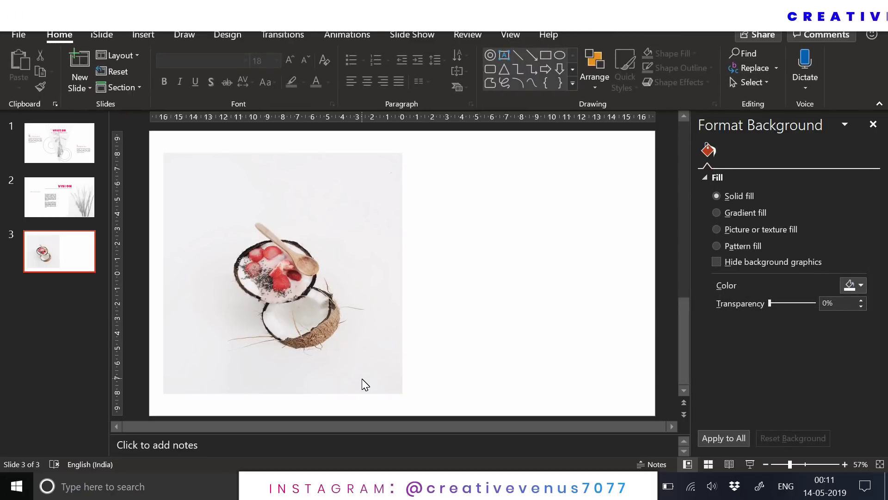
Add a text box beside the photo containing the word 'accountability'
{"action": "left_click", "coordinate": [147, 38]}
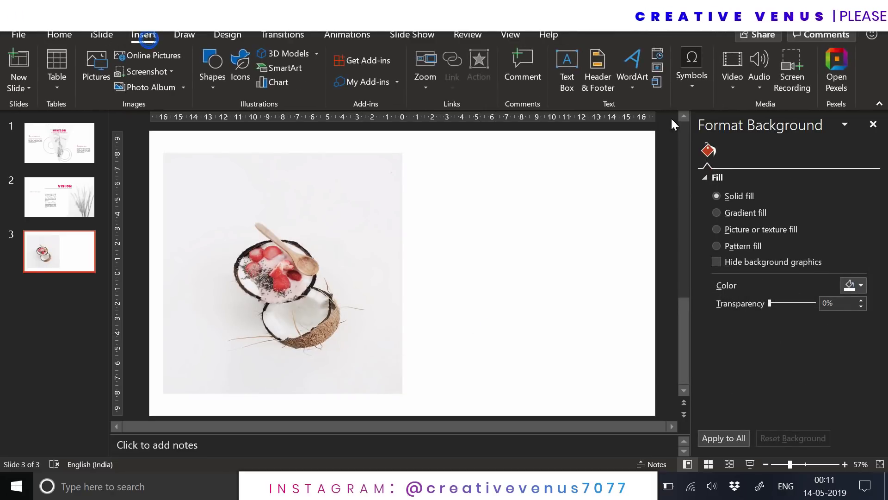
{"action": "left_click", "coordinate": [567, 74]}
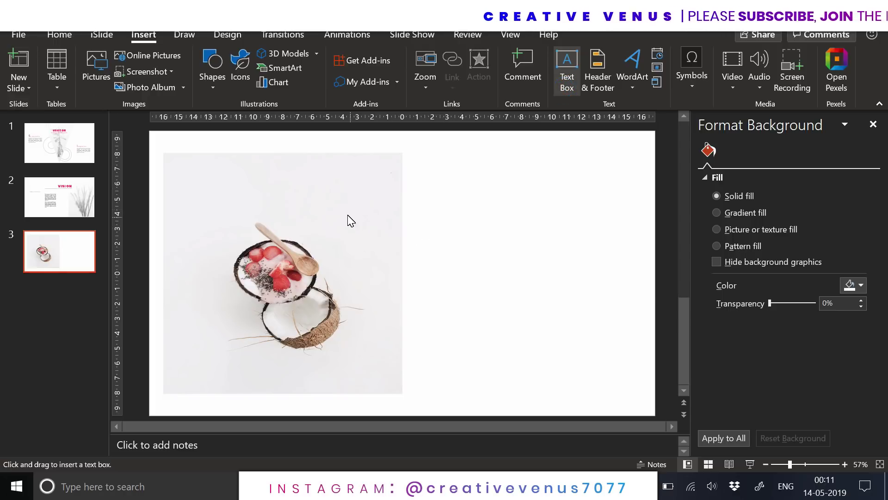
{"action": "left_click_drag", "start_coordinate": [347, 214], "coordinate": [543, 291]}
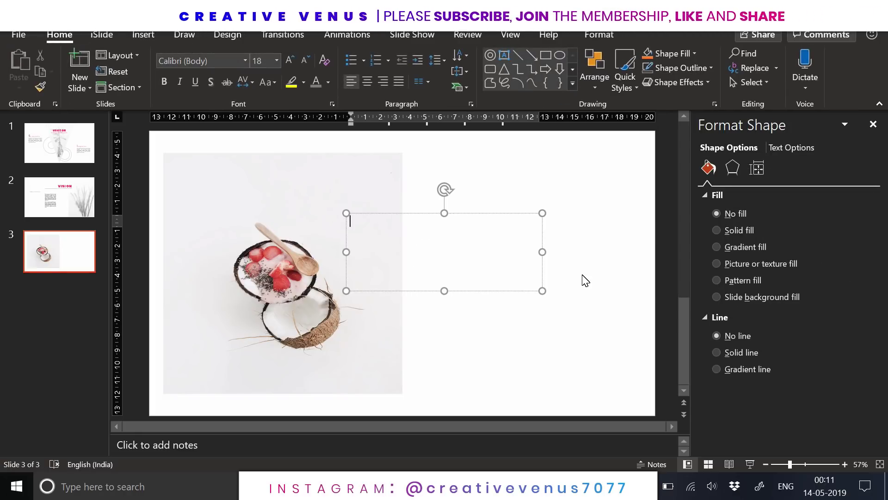
{"action": "type", "text": "ac"}
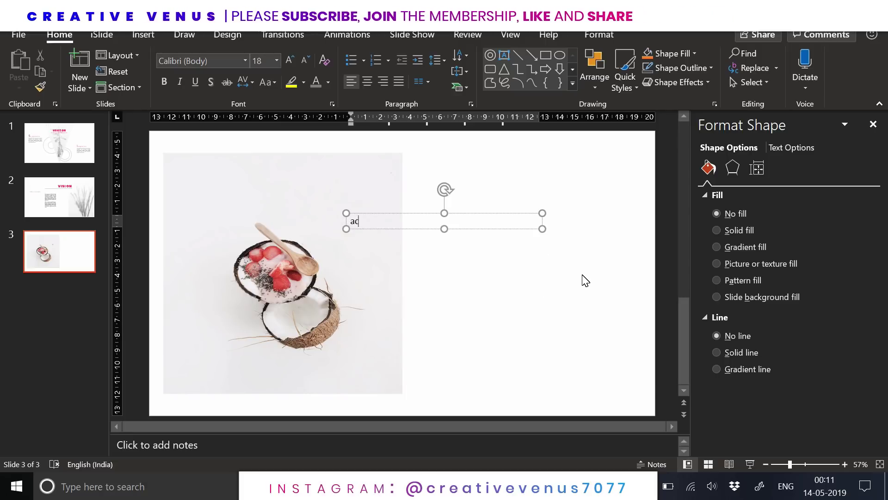
{"action": "type", "text": "countability"}
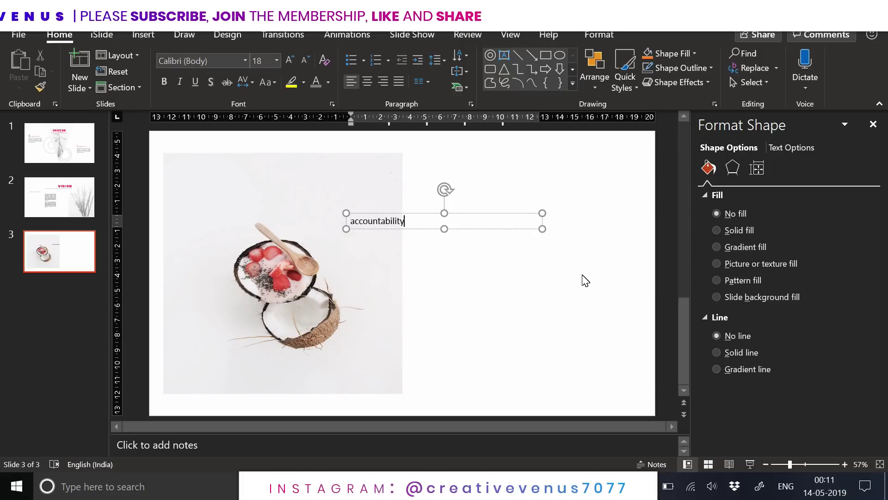
Format the heading in Poppins Black, uppercase, with loose letter spacing
{"action": "key", "text": "ctrl+a"}
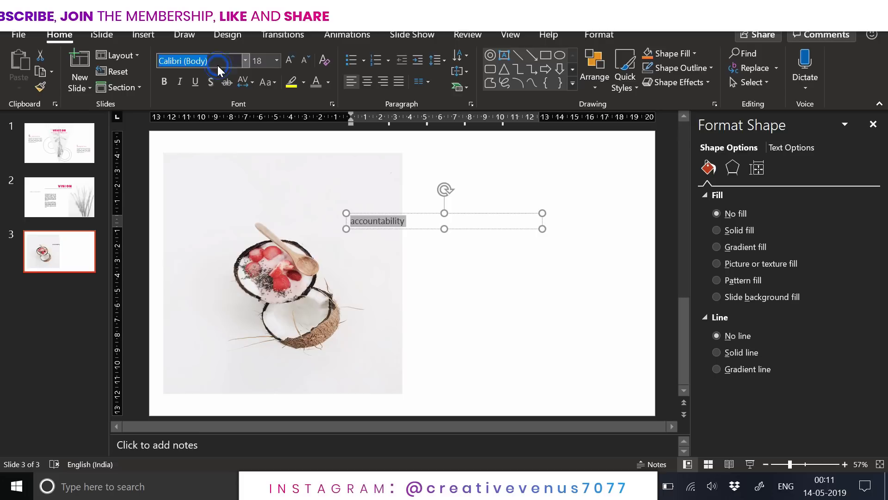
{"action": "type", "text": "Poppins Black"}
{"action": "key", "text": "Return"}
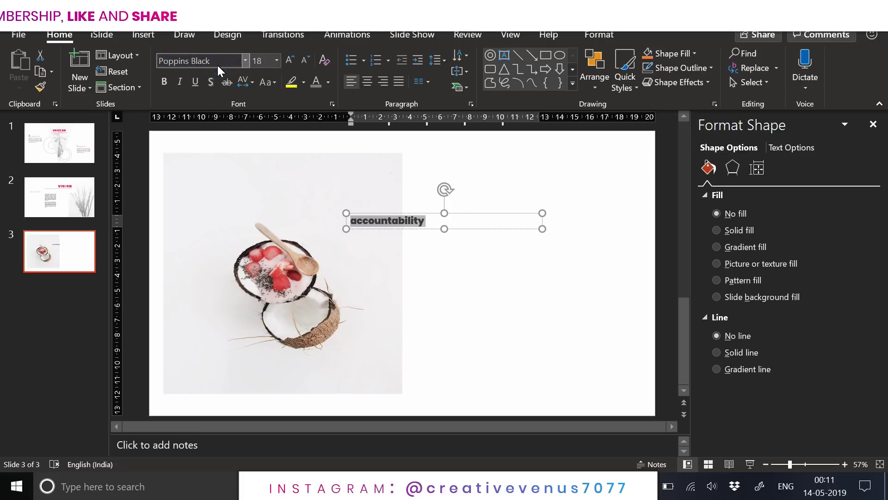
{"action": "left_click", "coordinate": [267, 83]}
{"action": "left_click", "coordinate": [277, 126]}
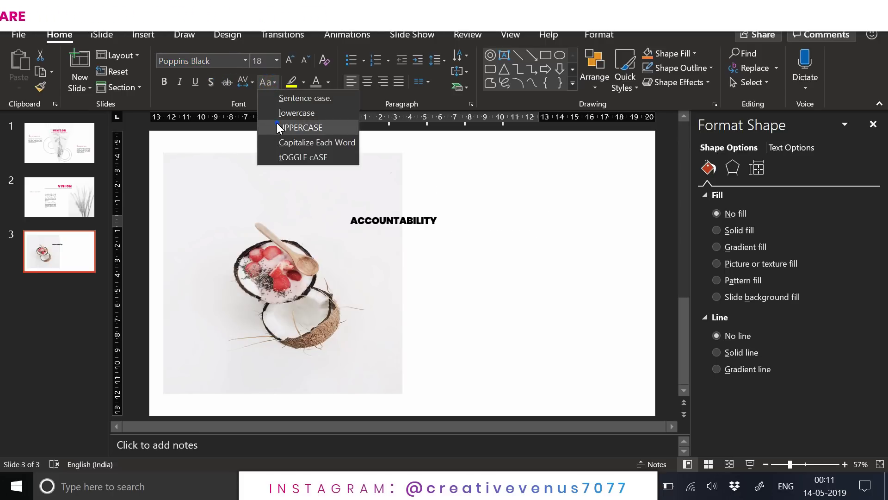
{"action": "left_click", "coordinate": [246, 81]}
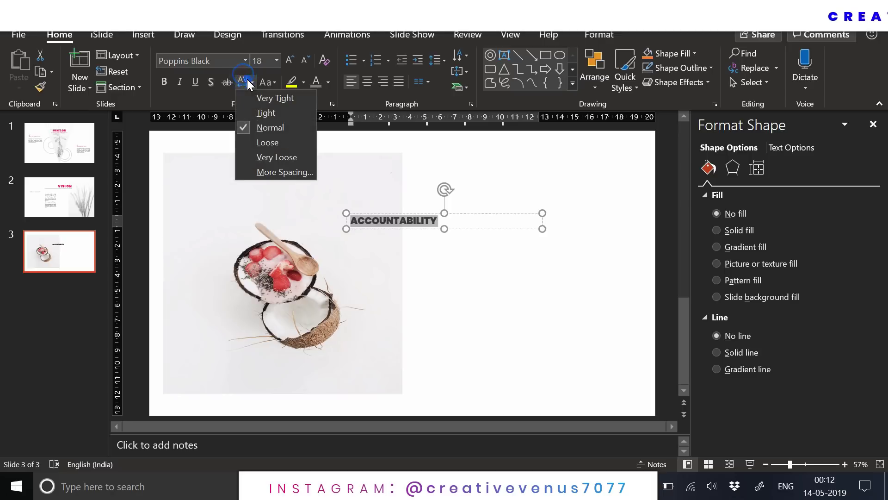
{"action": "left_click", "coordinate": [263, 141]}
Give the ACCOUNTABILITY text a gradient fill with both stops pink, angled at 225°
{"action": "left_click", "coordinate": [790, 149]}
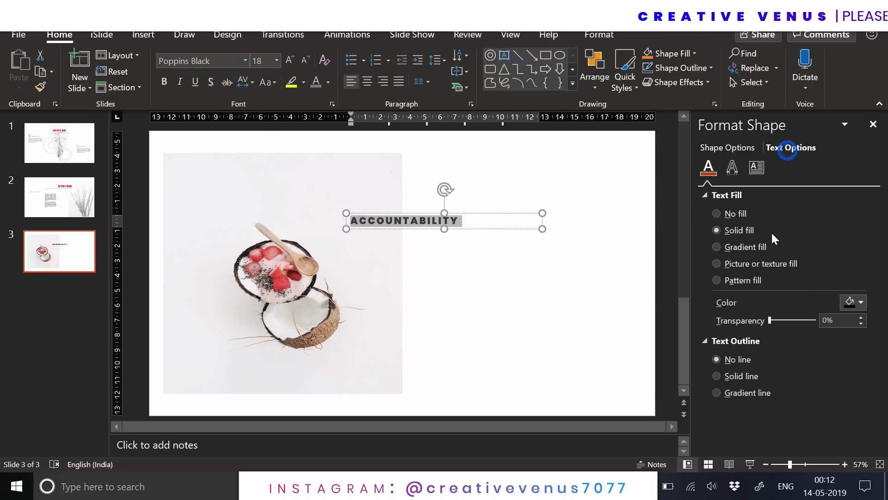
{"action": "left_click", "coordinate": [753, 245]}
{"action": "left_click", "coordinate": [850, 416]}
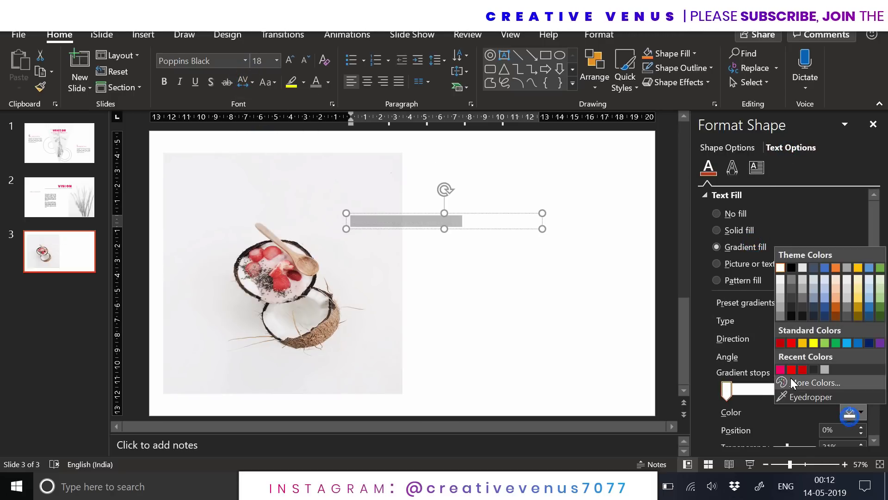
{"action": "left_click", "coordinate": [790, 375]}
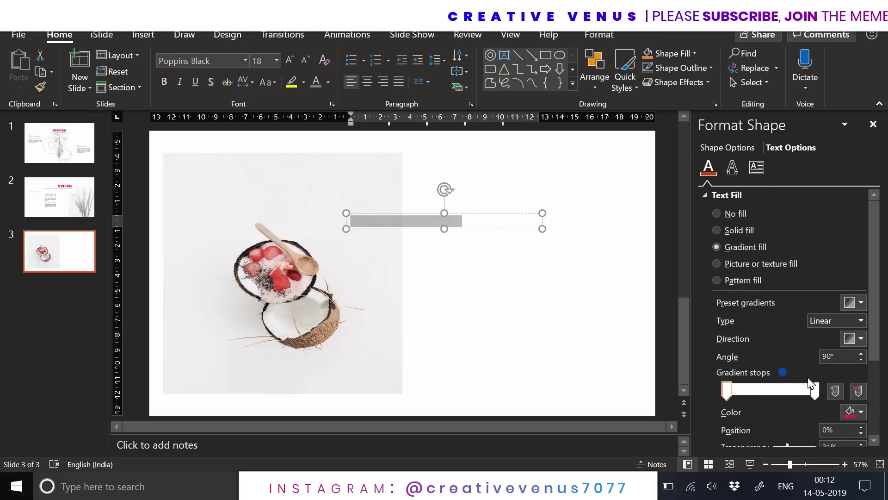
{"action": "left_click", "coordinate": [849, 412]}
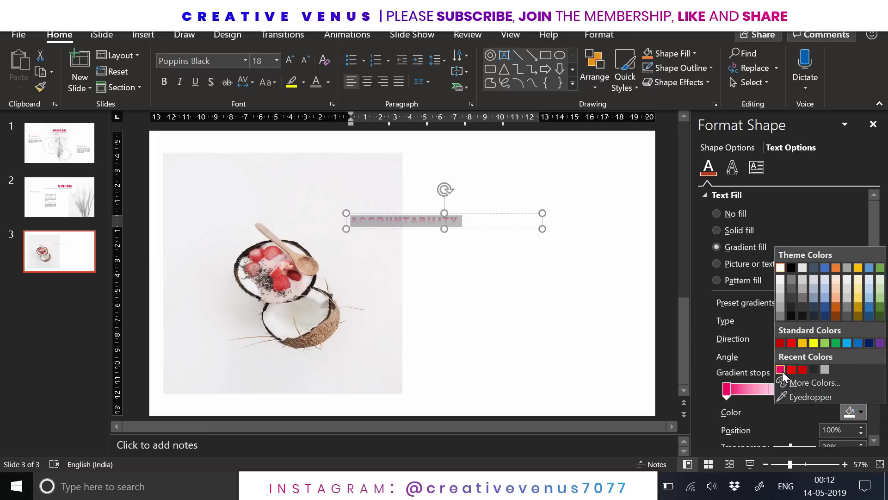
{"action": "left_click", "coordinate": [781, 370]}
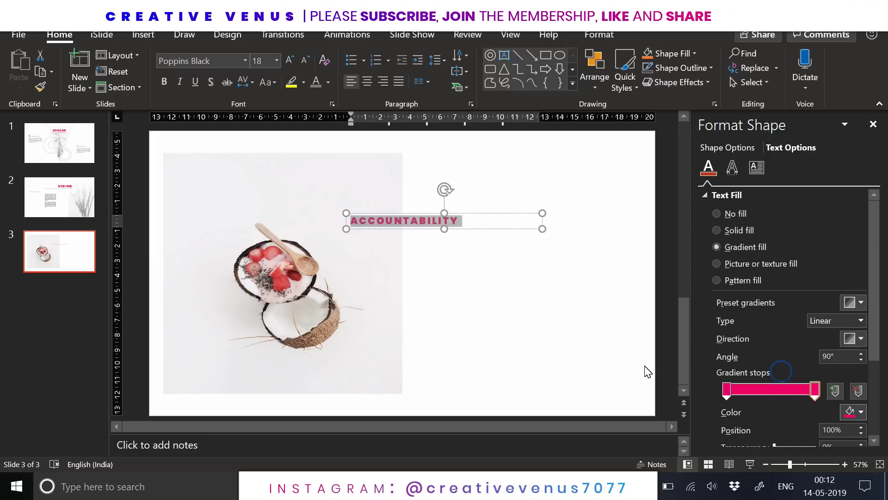
{"action": "left_click", "coordinate": [857, 342]}
{"action": "left_click", "coordinate": [786, 409]}
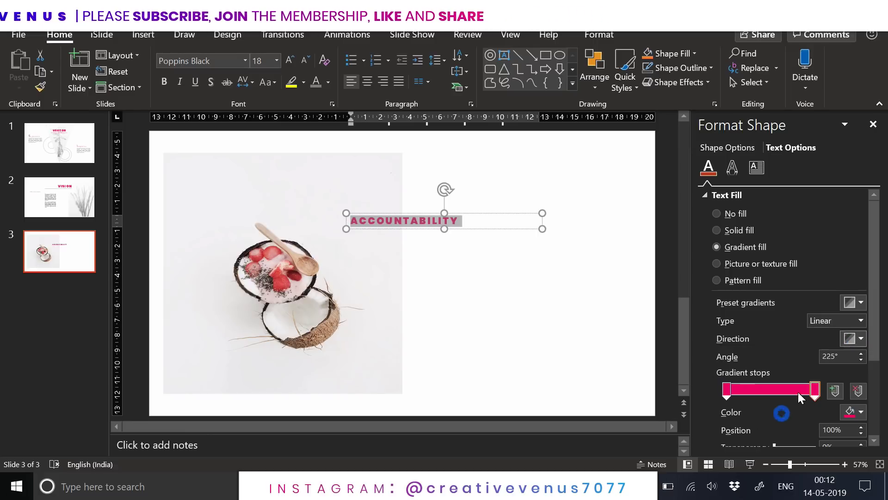
{"action": "left_click", "coordinate": [851, 412]}
{"action": "left_click", "coordinate": [787, 366]}
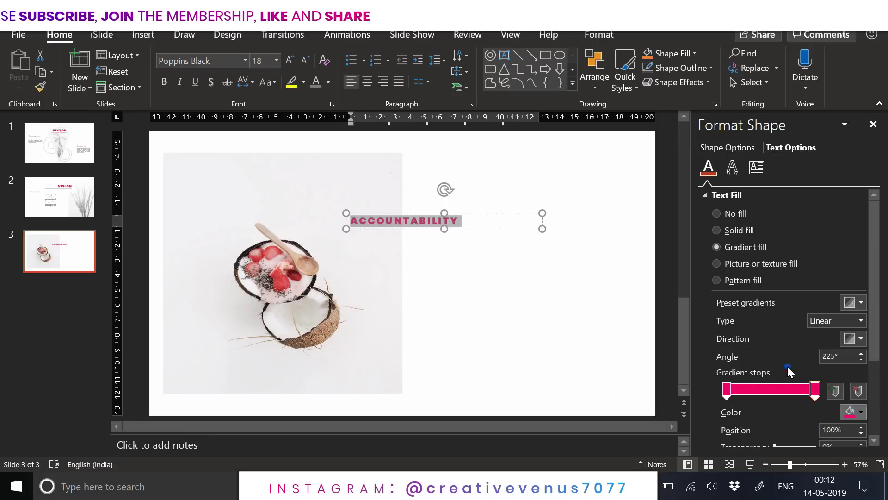
{"action": "left_click", "coordinate": [481, 273]}
Make ACCOUNTABILITY 36 pt and centred, widen its box to one line, and centre it on the slide
{"action": "left_click", "coordinate": [435, 231]}
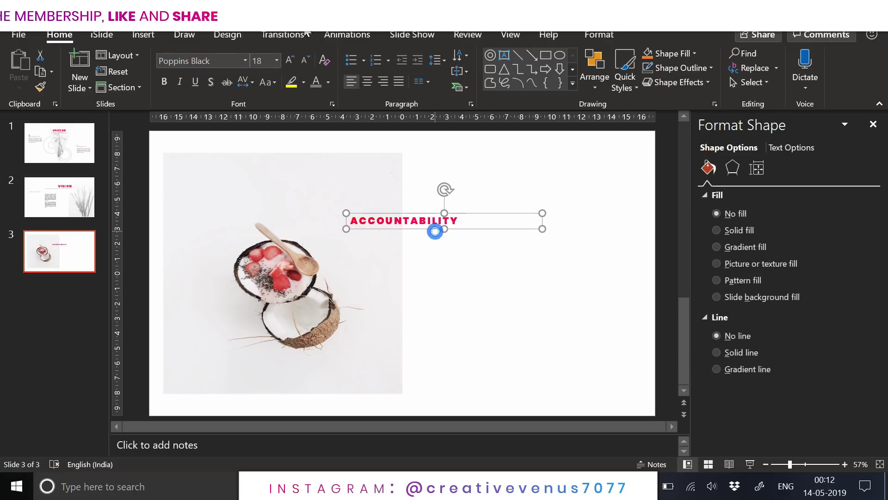
{"action": "left_click", "coordinate": [290, 60]}
{"action": "left_click", "coordinate": [289, 60]}
{"action": "left_click", "coordinate": [367, 82]}
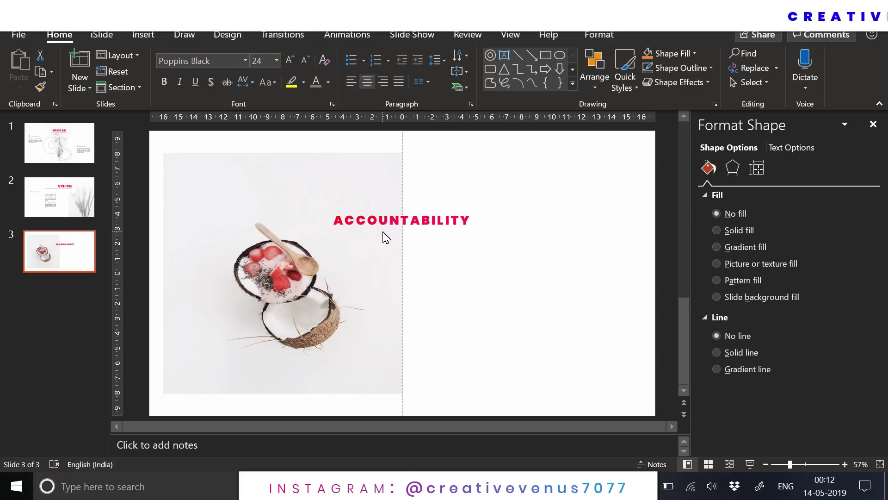
{"action": "left_click", "coordinate": [290, 61]}
{"action": "left_click", "coordinate": [290, 61]}
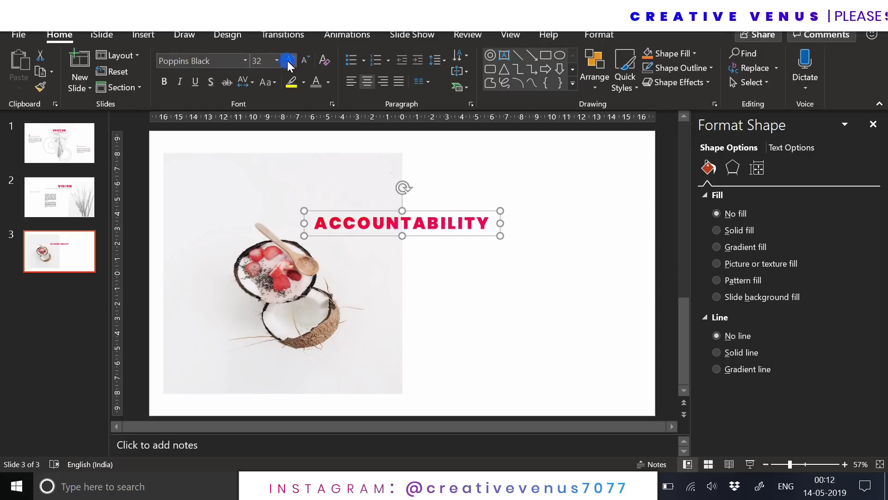
{"action": "left_click", "coordinate": [289, 61]}
{"action": "left_click_drag", "start_coordinate": [501, 236], "coordinate": [537, 244]}
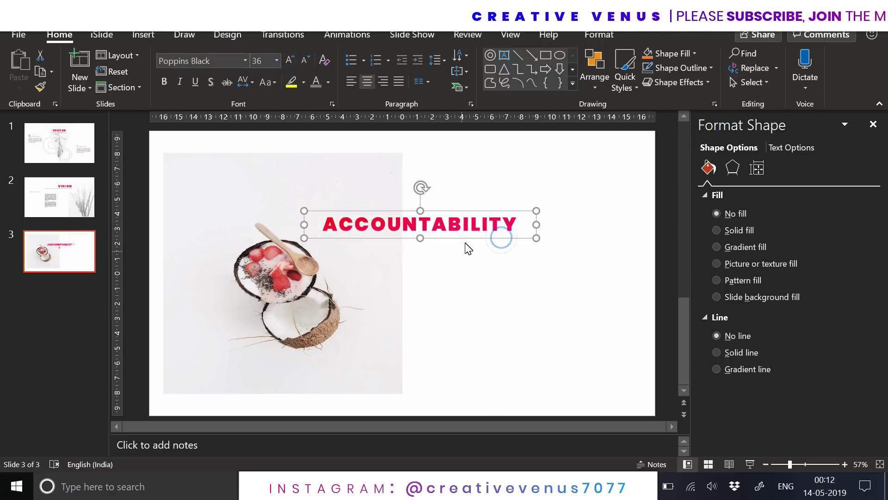
{"action": "left_click_drag", "start_coordinate": [465, 241], "coordinate": [448, 236]}
{"action": "left_click", "coordinate": [451, 271]}
Apply a brighter Brightness/Contrast correction preset to the coconut photo
{"action": "key", "text": "Tab"}
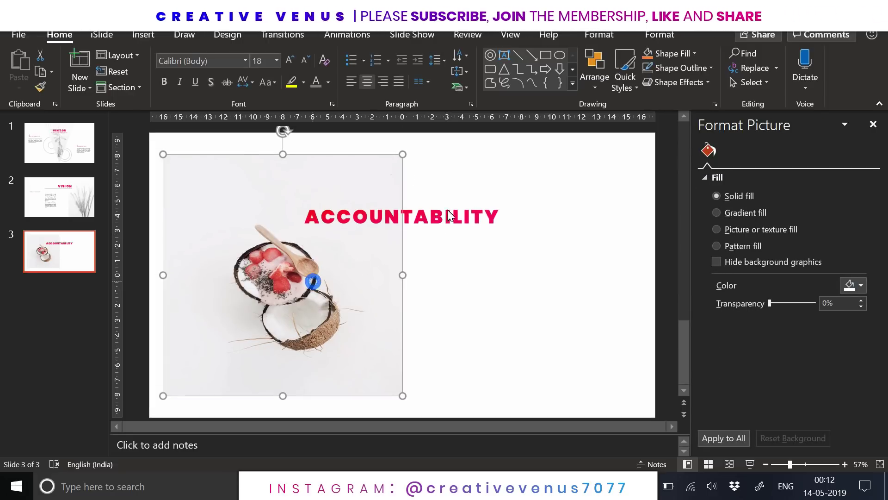
{"action": "left_click", "coordinate": [658, 36]}
{"action": "left_click", "coordinate": [120, 55]}
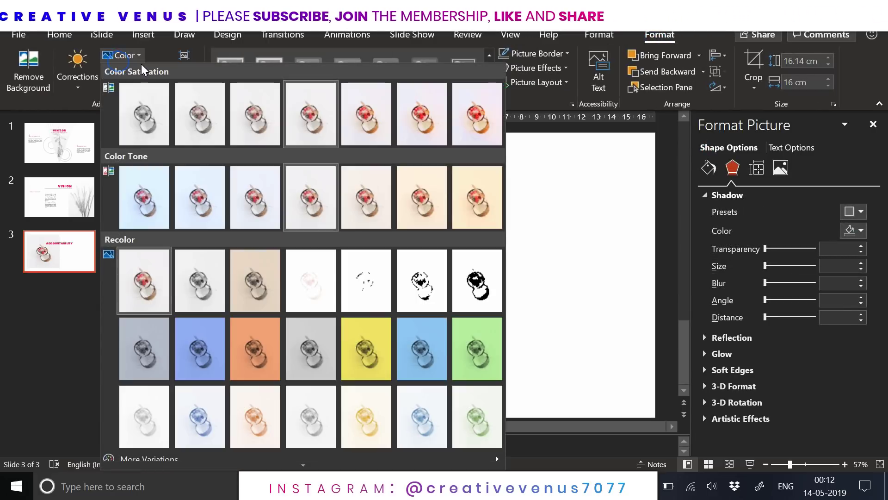
{"action": "left_click", "coordinate": [77, 70]}
{"action": "left_click", "coordinate": [77, 69]}
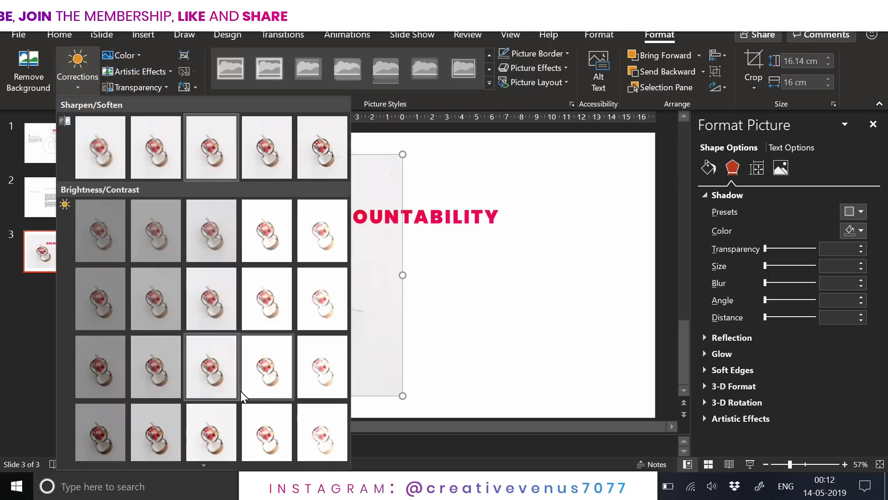
{"action": "left_click", "coordinate": [222, 435]}
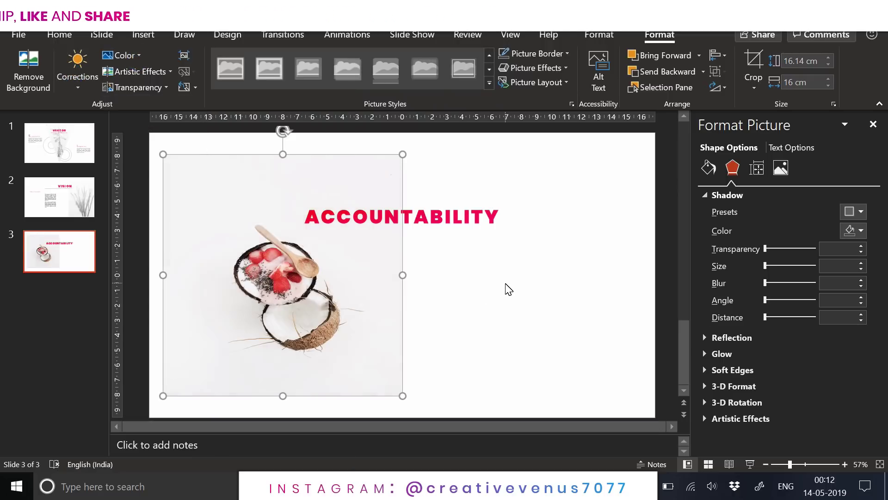
{"action": "left_click", "coordinate": [504, 288]}
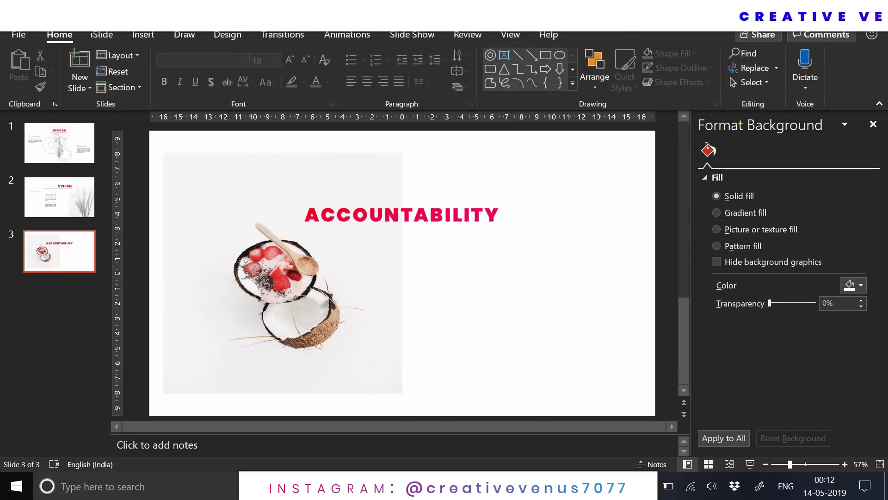
Draw a text box on the slide's right reading 'business' in Poppins Light
{"action": "left_click", "coordinate": [144, 35]}
{"action": "left_click", "coordinate": [565, 79]}
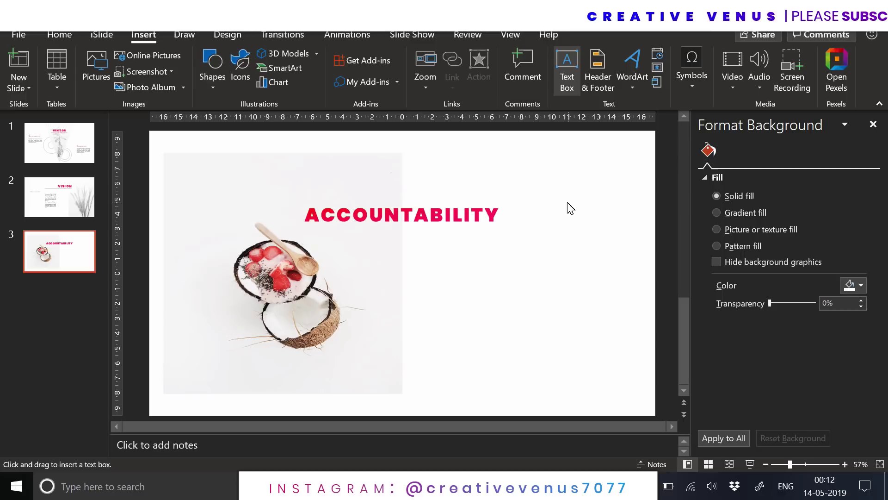
{"action": "left_click_drag", "start_coordinate": [541, 209], "coordinate": [641, 253]}
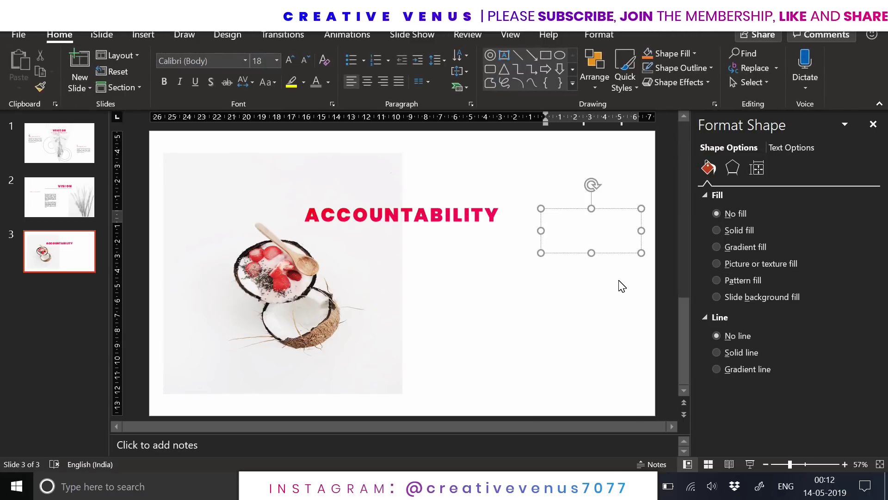
{"action": "type", "text": "business"}
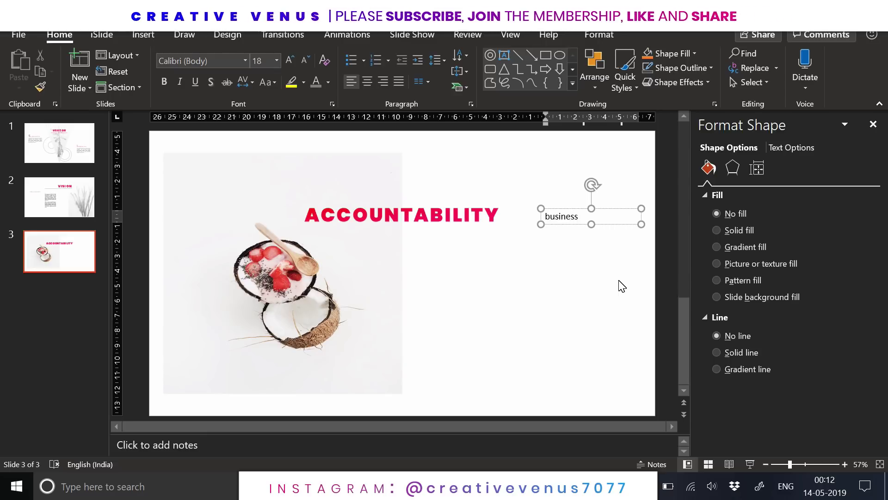
{"action": "key", "text": "ctrl+a"}
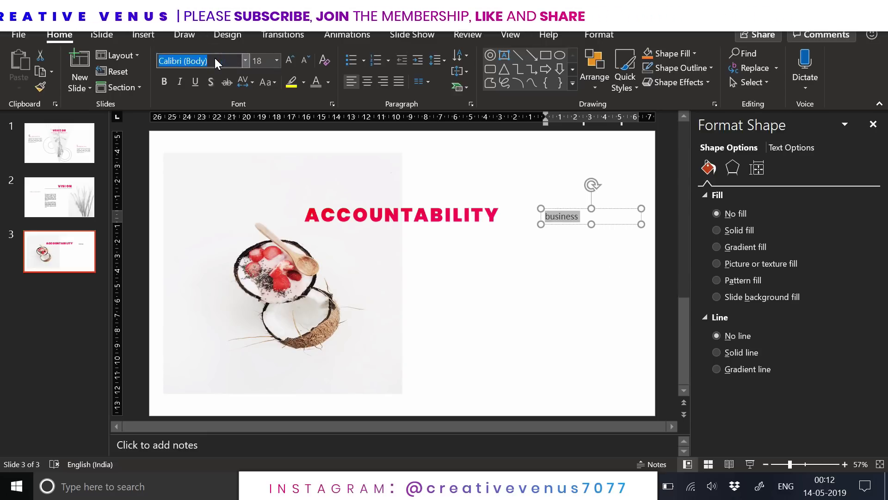
{"action": "left_click", "coordinate": [214, 57]}
{"action": "type", "text": "Po"}
{"action": "type", "text": "ppins Light"}
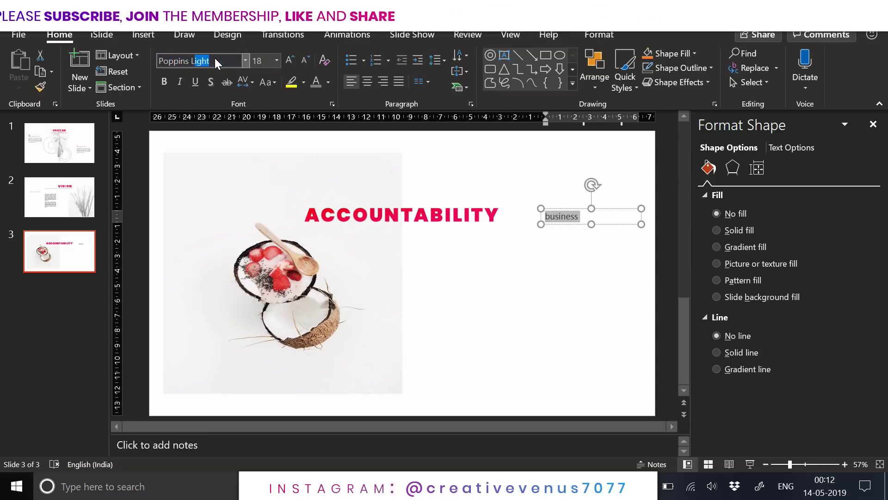
{"action": "key", "text": "Return"}
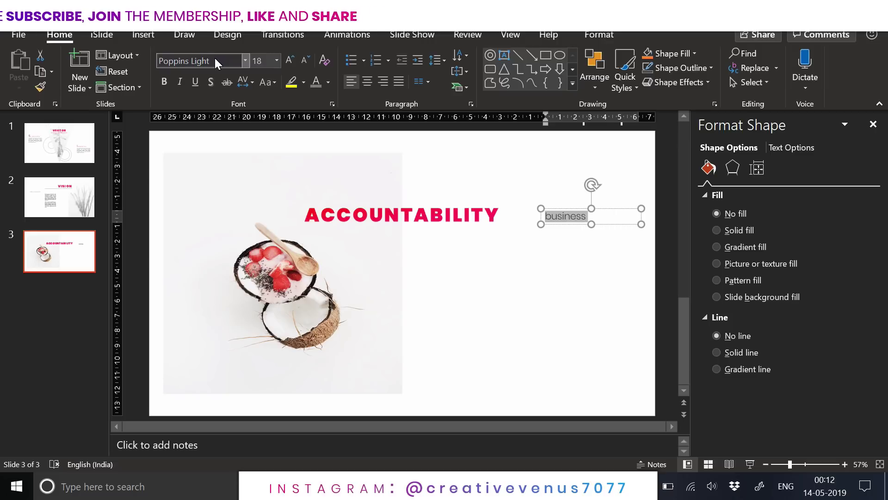
Make BUSINESS all capitals with looser letter spacing
{"action": "left_click", "coordinate": [264, 82]}
{"action": "left_click", "coordinate": [291, 142]}
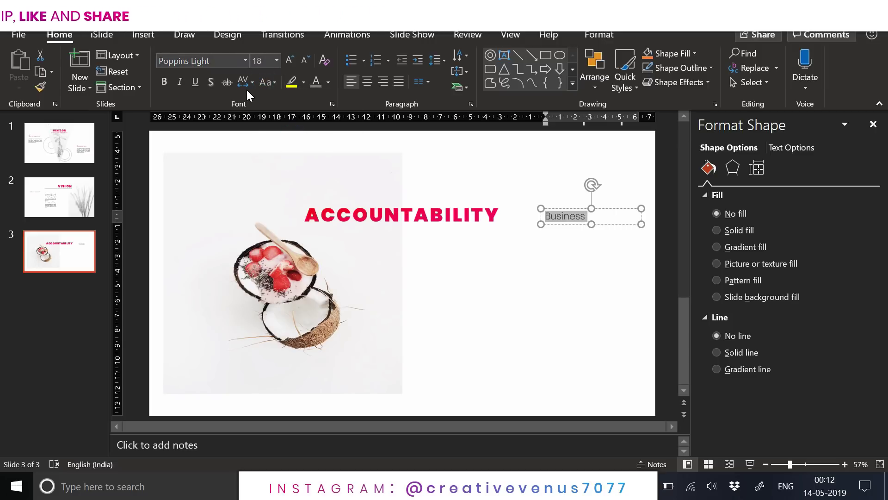
{"action": "left_click", "coordinate": [246, 83]}
{"action": "left_click", "coordinate": [268, 142]}
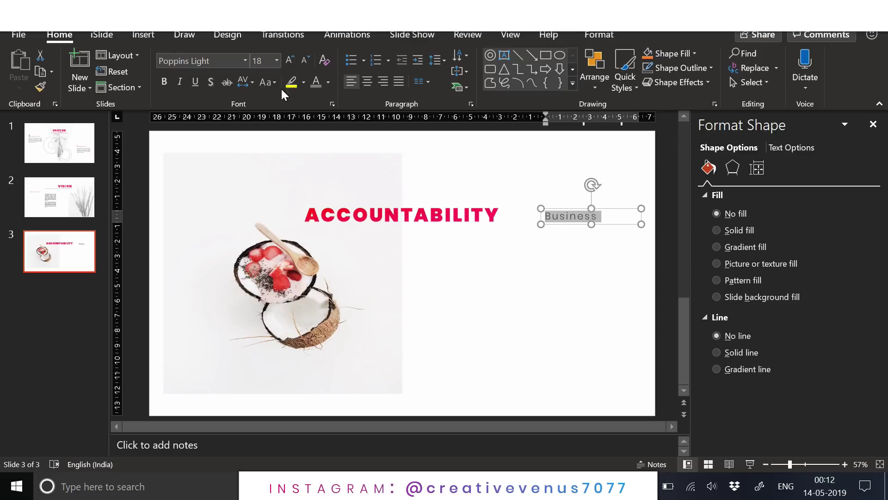
{"action": "left_click", "coordinate": [268, 82]}
{"action": "left_click", "coordinate": [285, 128]}
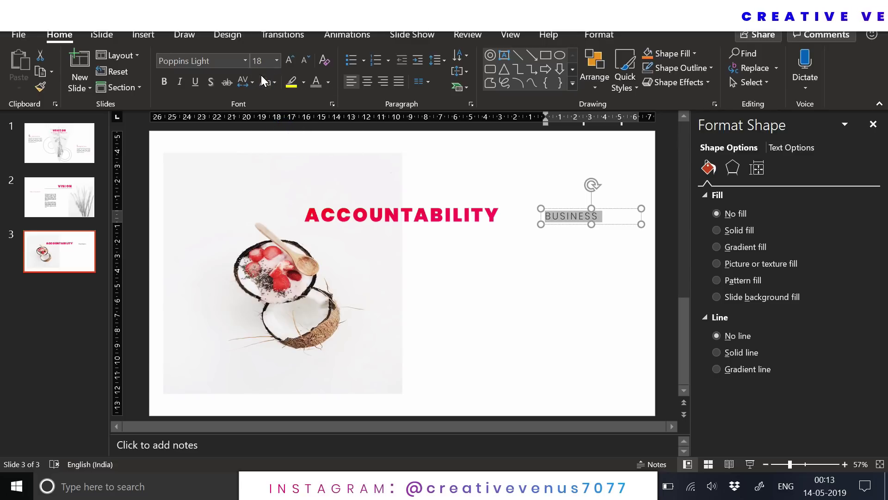
{"action": "left_click", "coordinate": [271, 85]}
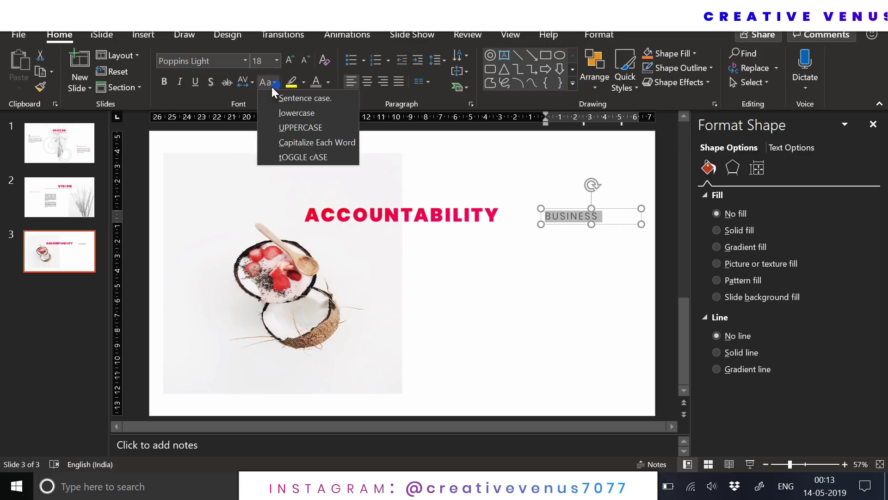
{"action": "left_click", "coordinate": [313, 131]}
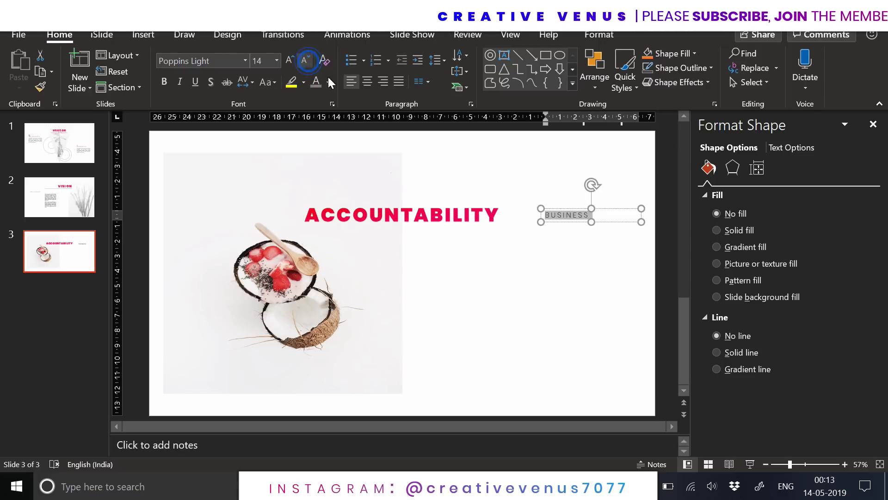
Move BUSINESS lower, duplicate it for the PRESENTATIONS line, and select that box
{"action": "left_click_drag", "start_coordinate": [562, 230], "coordinate": [557, 258]}
{"action": "key", "text": "ctrl+v"}
{"action": "double_click", "coordinate": [555, 254]}
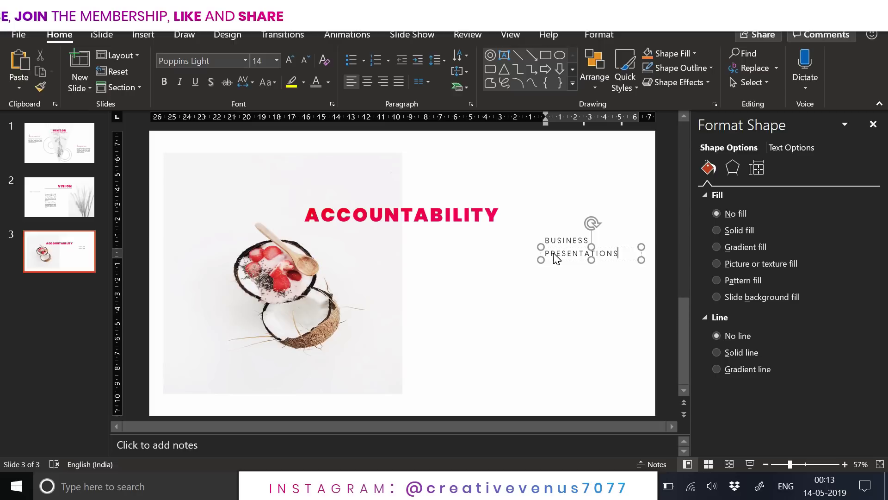
{"action": "left_click", "coordinate": [564, 261]}
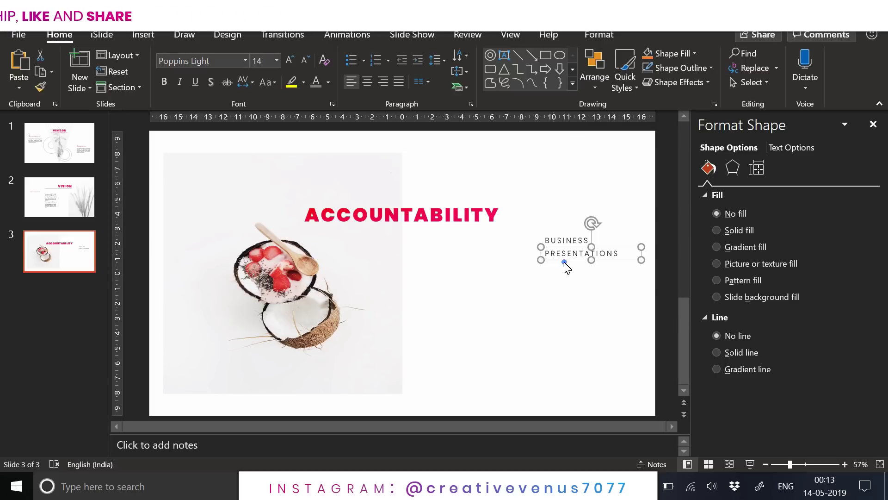
Fill PRESENTATIONS and BUSINESS with the pink gradient, keeping BUSINESS at 14 pt above PRESENTATIONS
{"action": "left_click", "coordinate": [787, 149]}
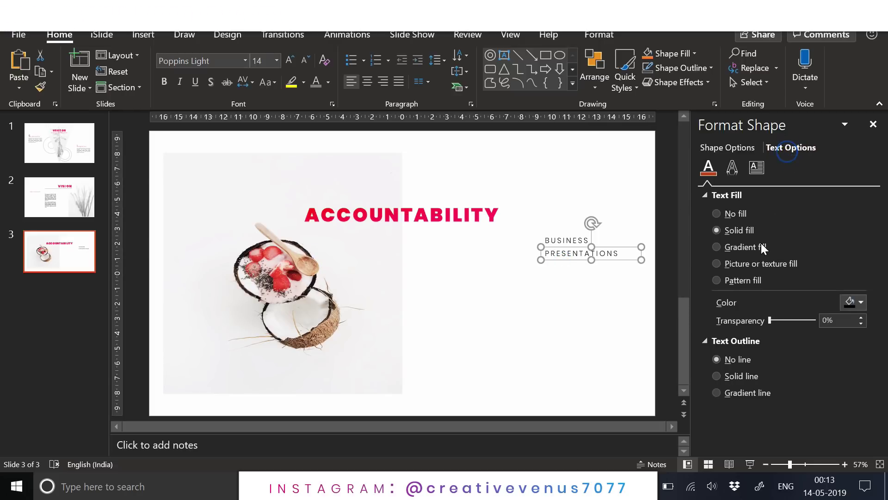
{"action": "left_click", "coordinate": [749, 248]}
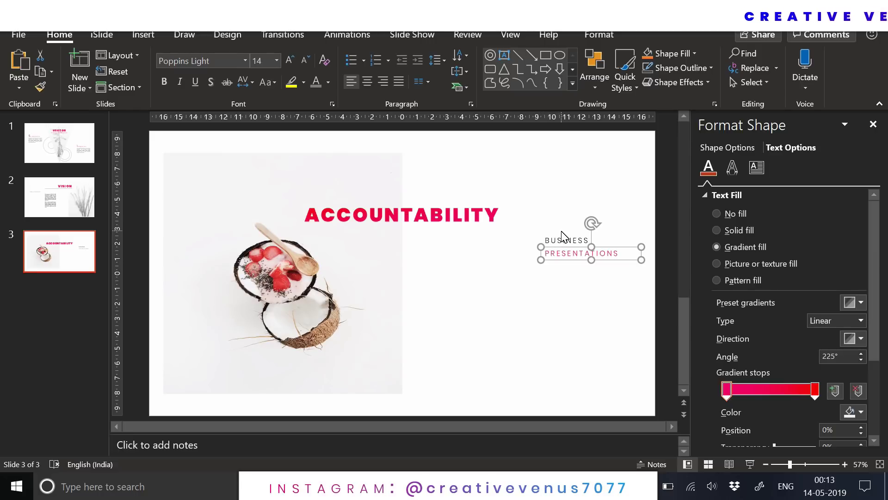
{"action": "left_click", "coordinate": [561, 232]}
{"action": "left_click", "coordinate": [740, 246]}
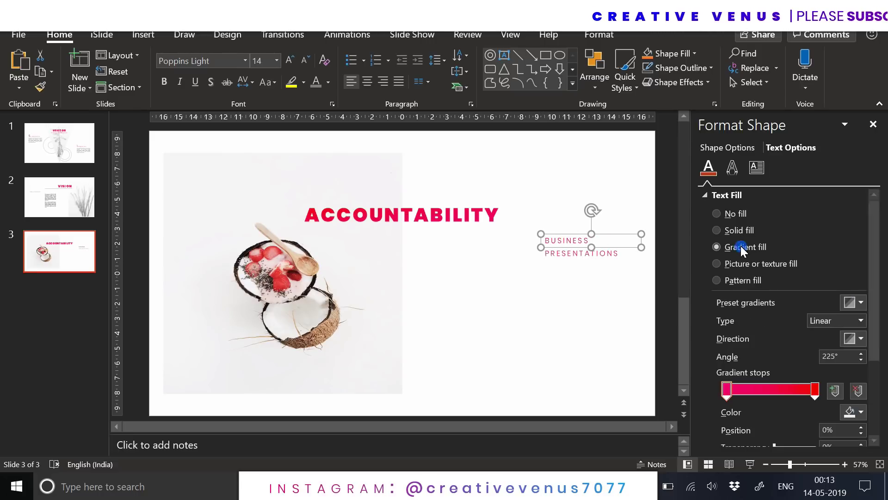
{"action": "left_click", "coordinate": [289, 61]}
{"action": "left_click", "coordinate": [289, 60]}
{"action": "left_click_drag", "start_coordinate": [602, 234], "coordinate": [603, 237]}
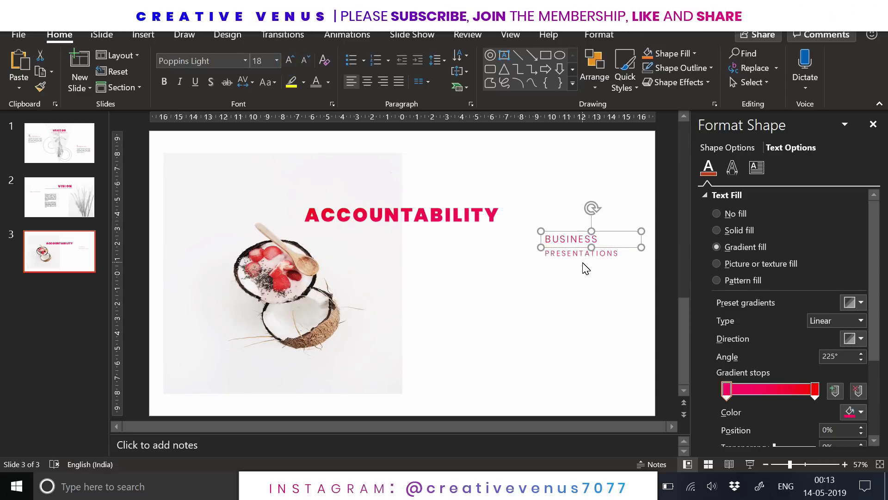
{"action": "key", "text": "ctrl+shift+comma"}
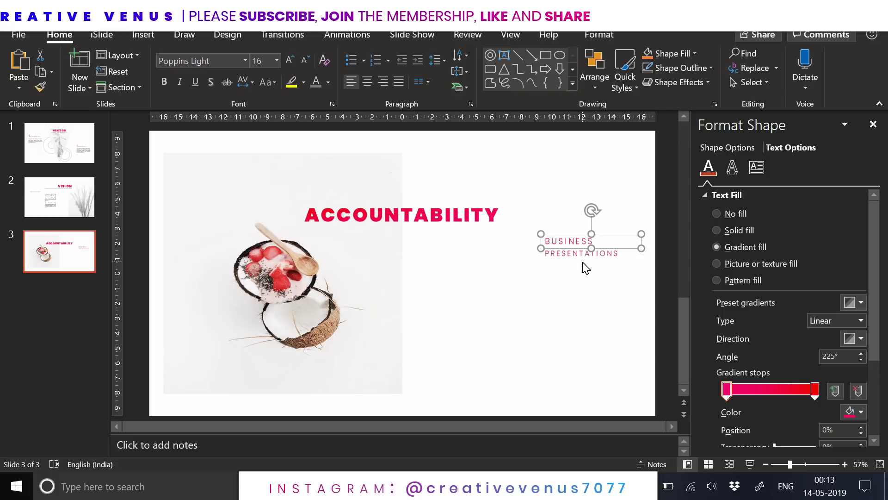
{"action": "key", "text": "ctrl+shift+less"}
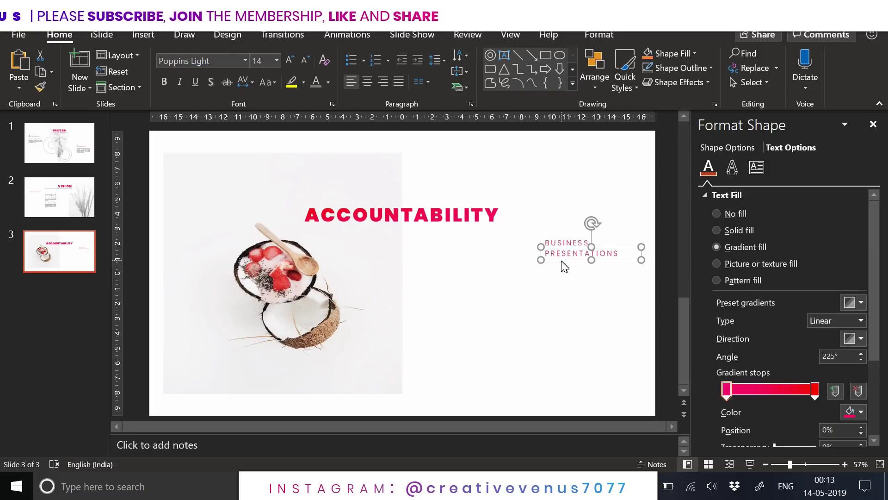
Paste a copy below PRESENTATIONS as DESIGNS and select all three lines
{"action": "key", "text": "ctrl+v"}
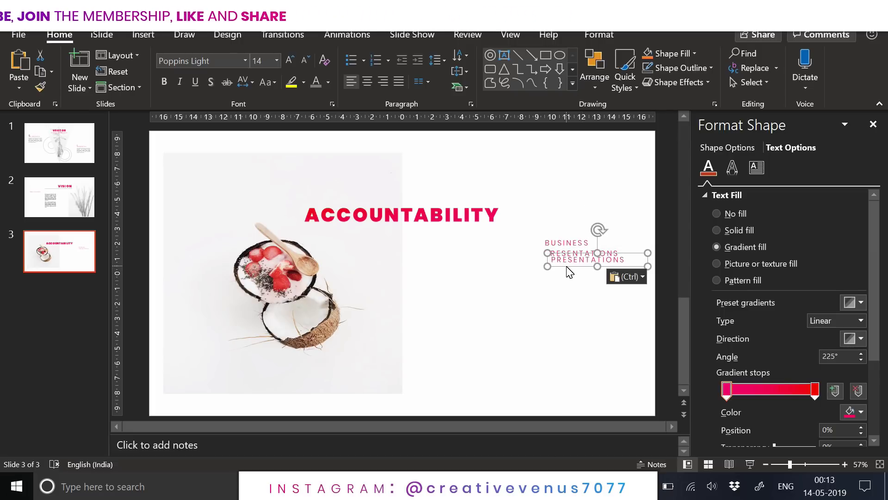
{"action": "left_click_drag", "start_coordinate": [569, 271], "coordinate": [563, 274]}
{"action": "left_click", "coordinate": [561, 267]}
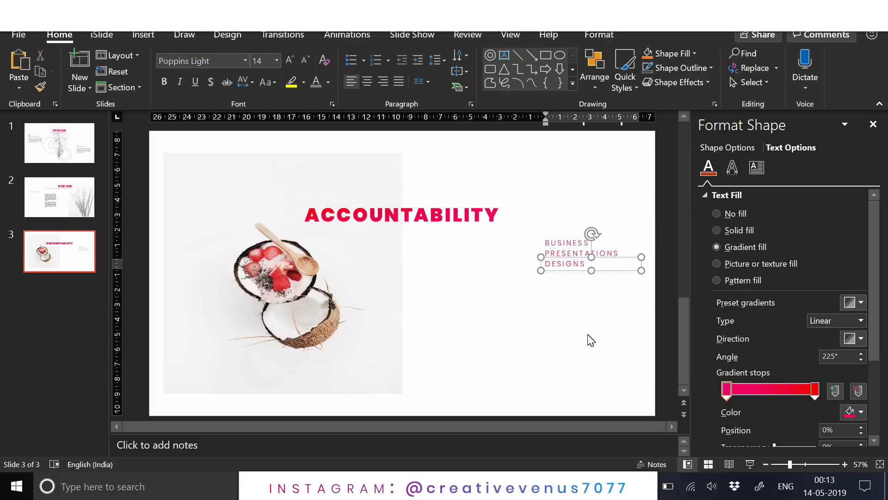
{"action": "left_click", "coordinate": [574, 342]}
{"action": "left_click_drag", "start_coordinate": [516, 297], "coordinate": [651, 221]}
Align the three lines left, distribute them vertically, and set Very Loose character spacing
{"action": "left_click", "coordinate": [599, 35]}
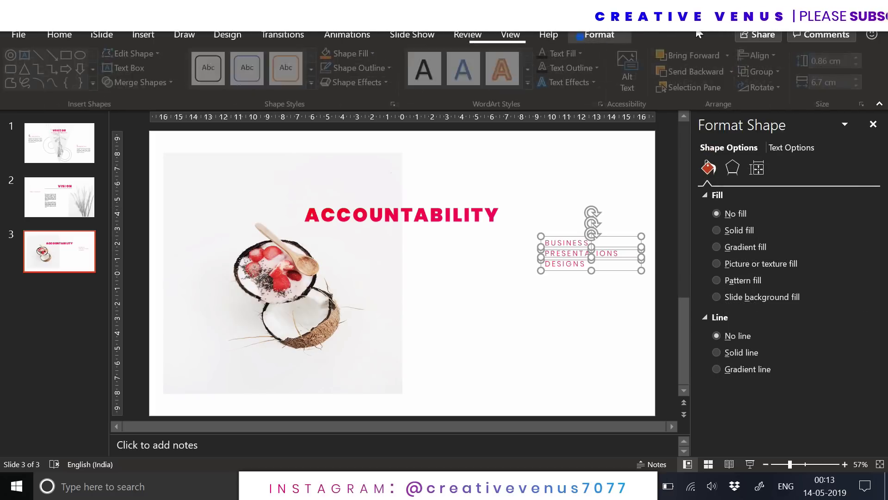
{"action": "left_click", "coordinate": [764, 57]}
{"action": "left_click", "coordinate": [779, 77]}
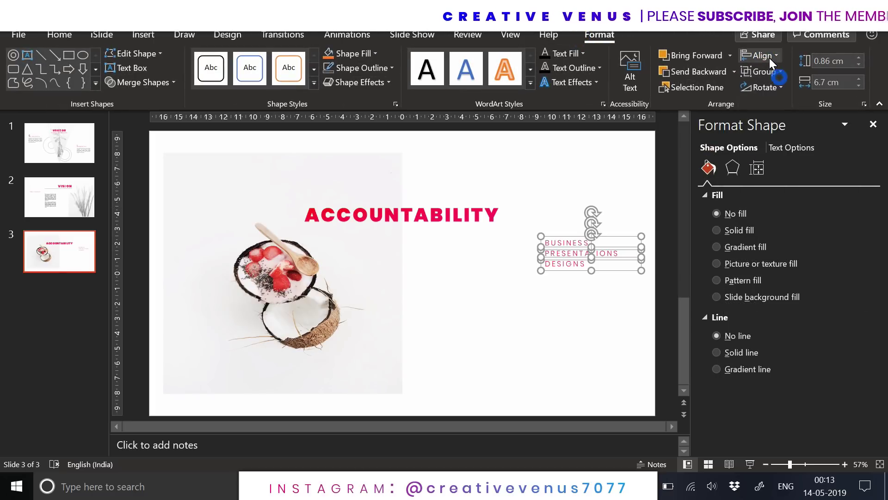
{"action": "left_click", "coordinate": [770, 56]}
{"action": "left_click", "coordinate": [795, 192]}
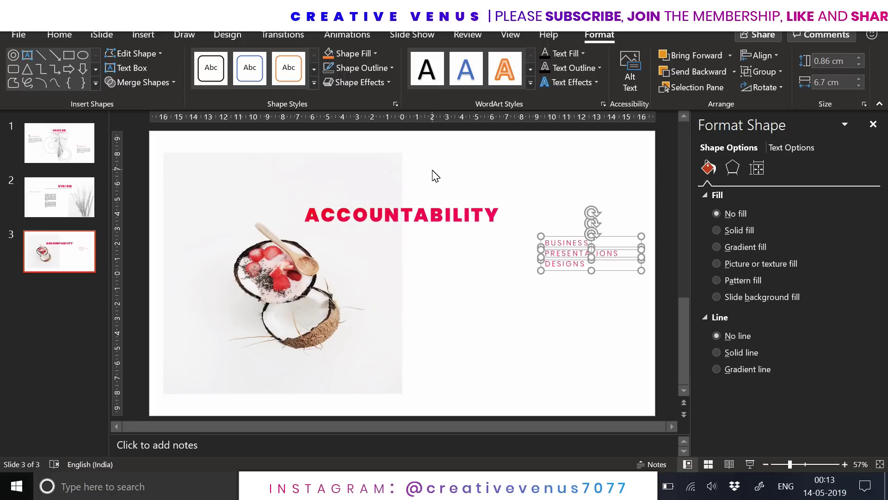
{"action": "left_click", "coordinate": [68, 36]}
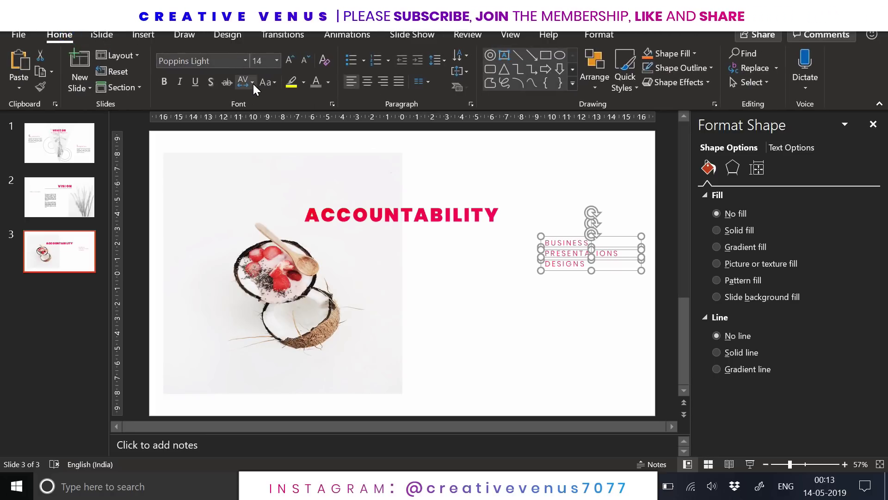
{"action": "left_click", "coordinate": [253, 83]}
{"action": "left_click", "coordinate": [271, 156]}
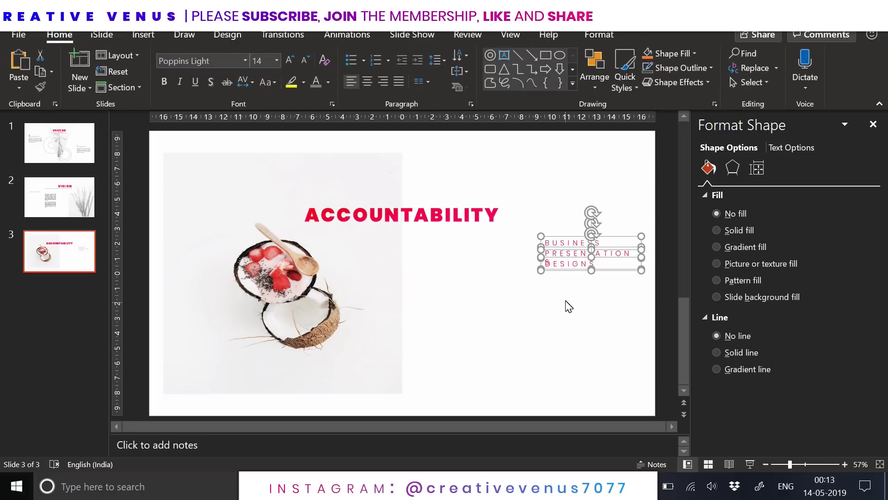
Widen the three boxes leftward, then re-align them left and distribute them vertically
{"action": "left_click", "coordinate": [621, 271]}
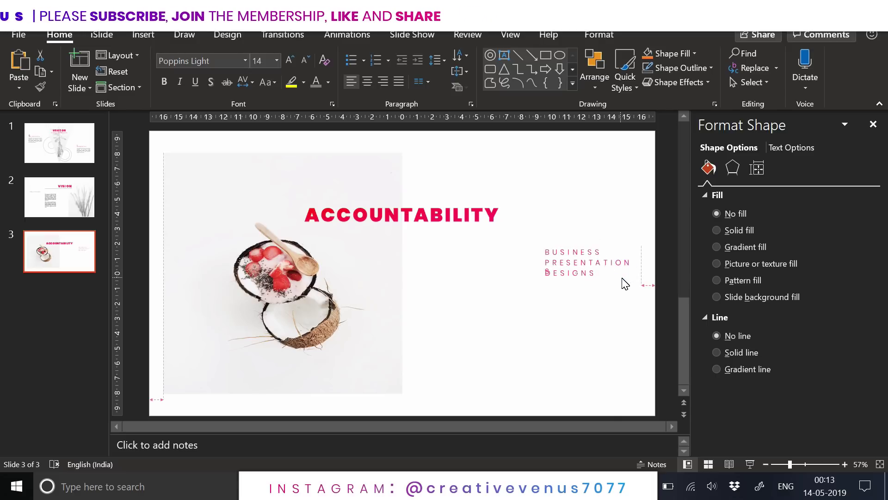
{"action": "left_click", "coordinate": [604, 313]}
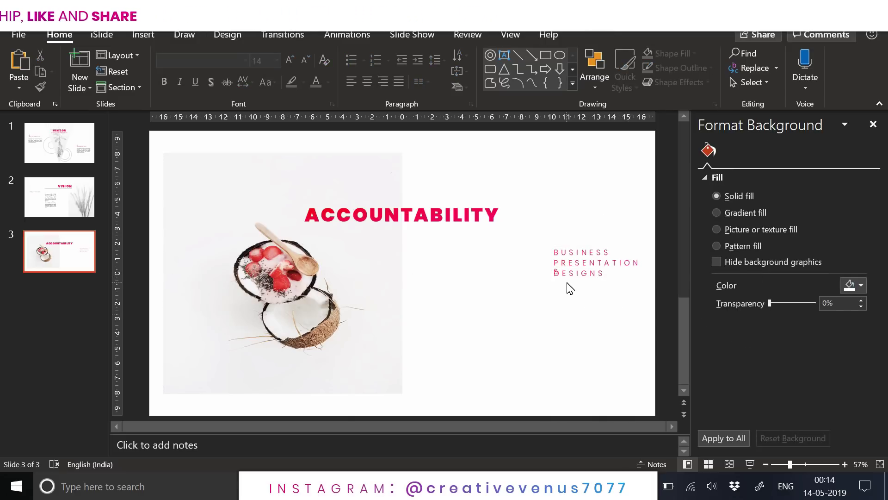
{"action": "left_click_drag", "start_coordinate": [527, 303], "coordinate": [676, 206]}
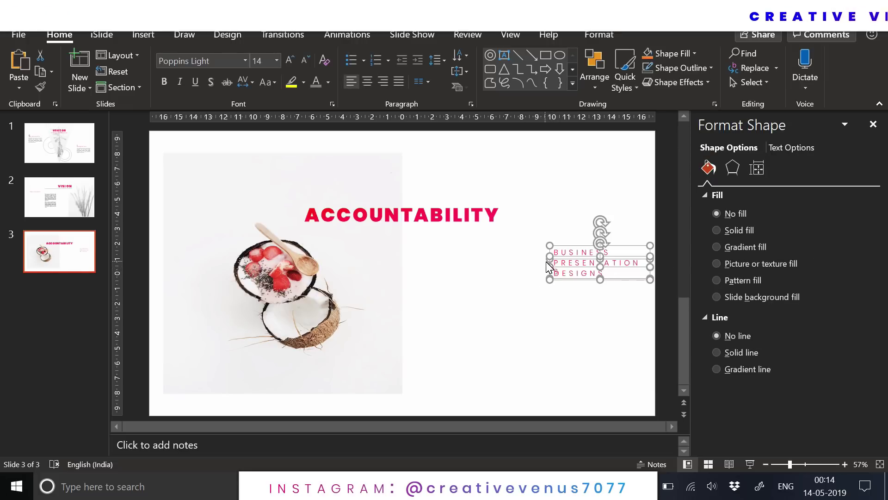
{"action": "left_click_drag", "start_coordinate": [551, 268], "coordinate": [539, 270]}
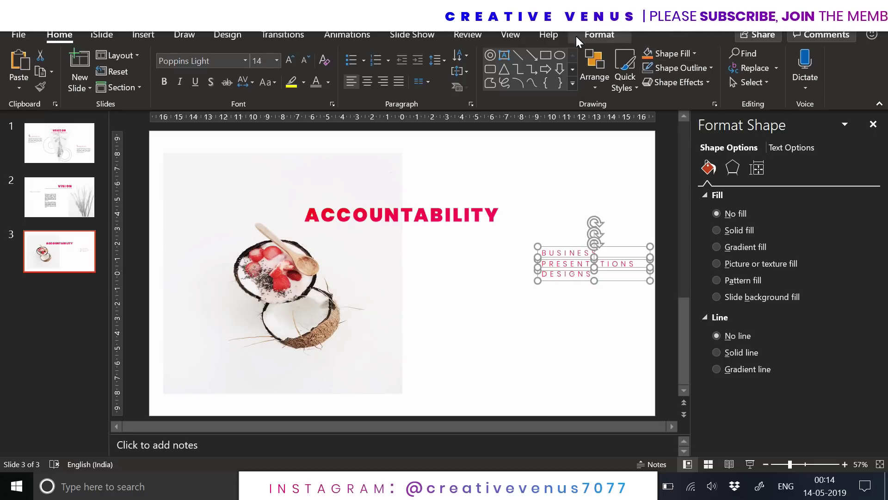
{"action": "left_click", "coordinate": [599, 35]}
{"action": "left_click", "coordinate": [764, 55]}
{"action": "left_click", "coordinate": [771, 79]}
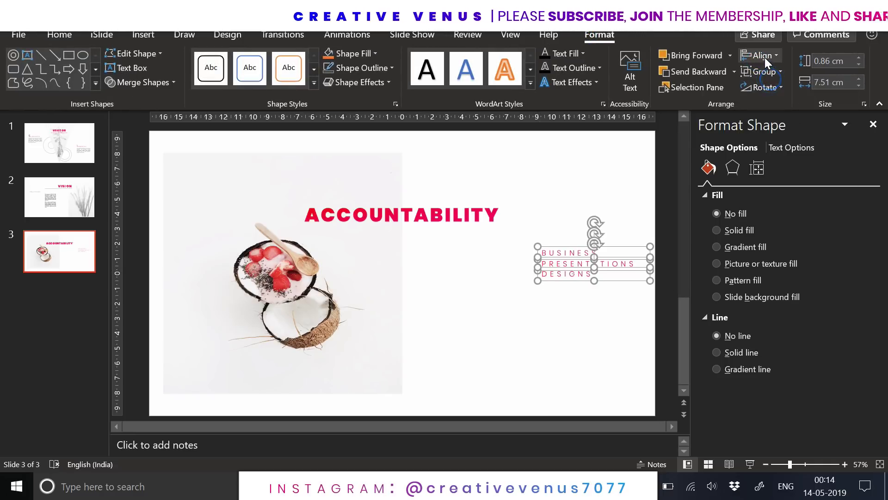
{"action": "left_click", "coordinate": [765, 58]}
{"action": "left_click", "coordinate": [787, 193]}
{"action": "left_click", "coordinate": [632, 293]}
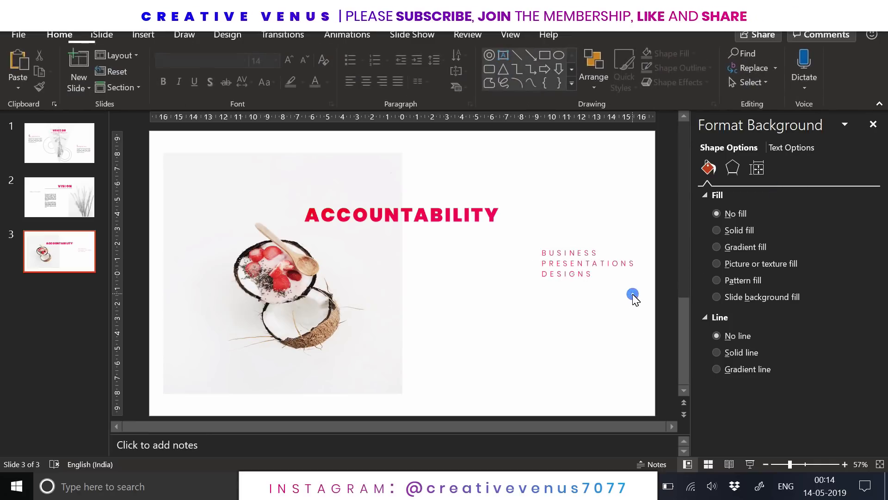
Copy the lorem ipsum text box from the VISION slide and paste it below the pink lines
{"action": "left_click", "coordinate": [137, 34]}
{"action": "left_click", "coordinate": [59, 197]}
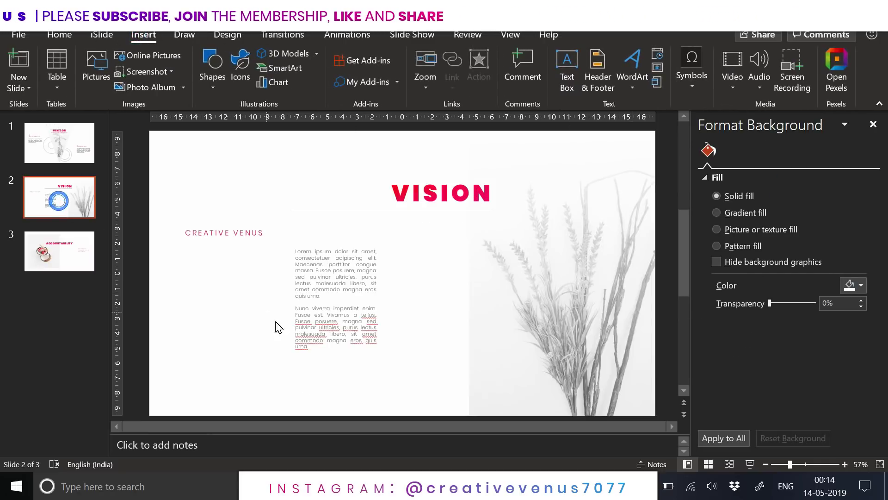
{"action": "left_click", "coordinate": [314, 360]}
{"action": "left_click", "coordinate": [74, 254]}
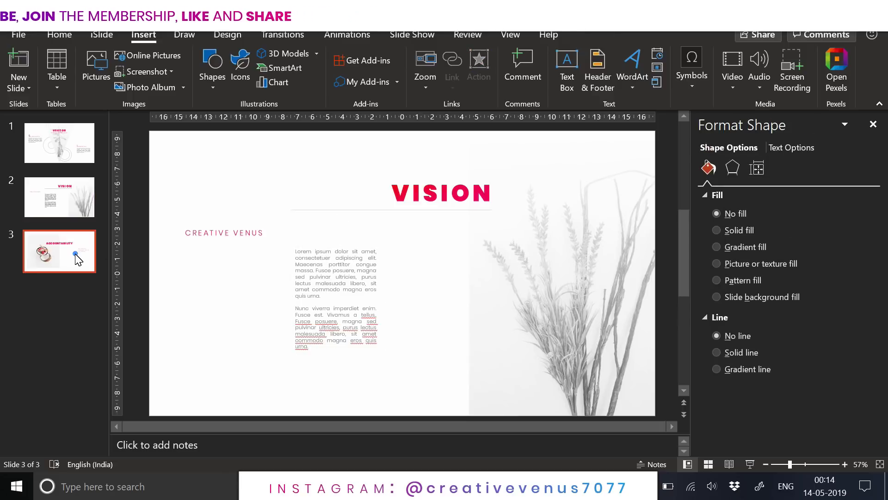
{"action": "key", "text": "ctrl+v"}
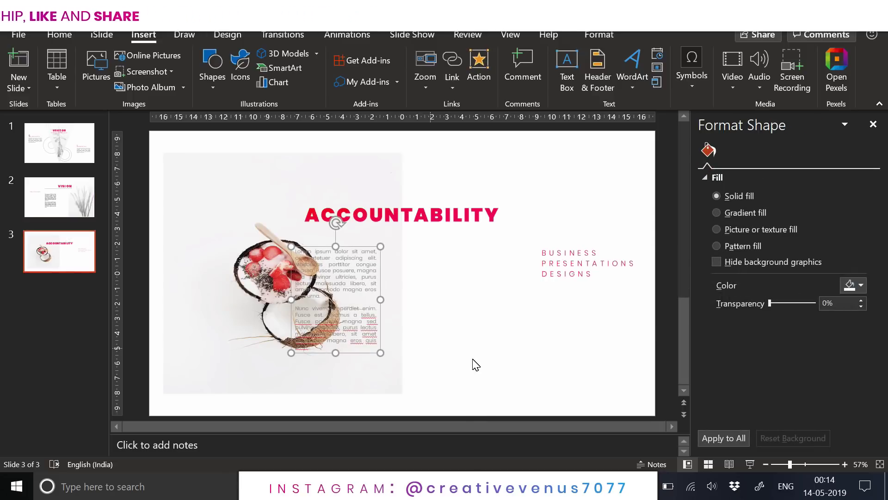
{"action": "left_click_drag", "start_coordinate": [355, 353], "coordinate": [487, 398]}
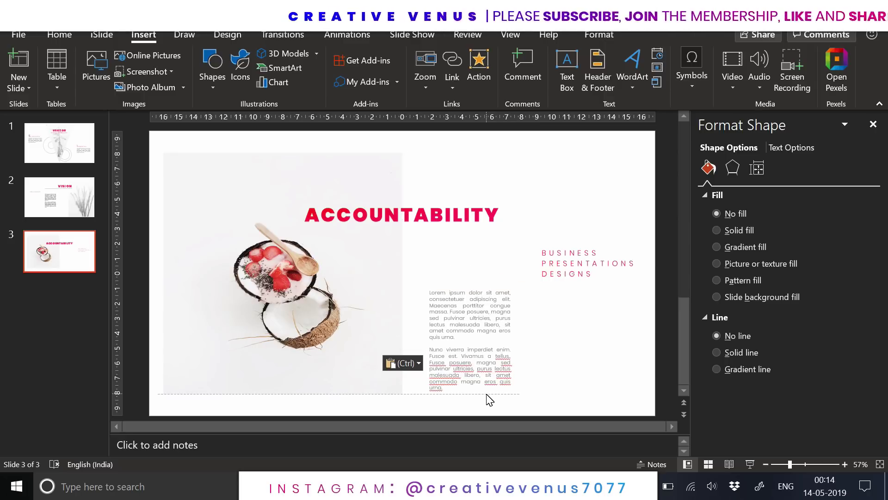
{"action": "left_click", "coordinate": [584, 375]}
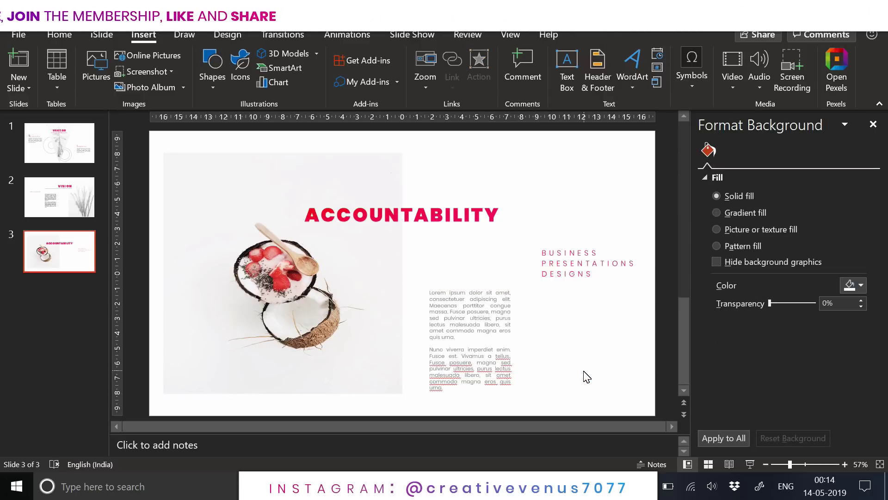